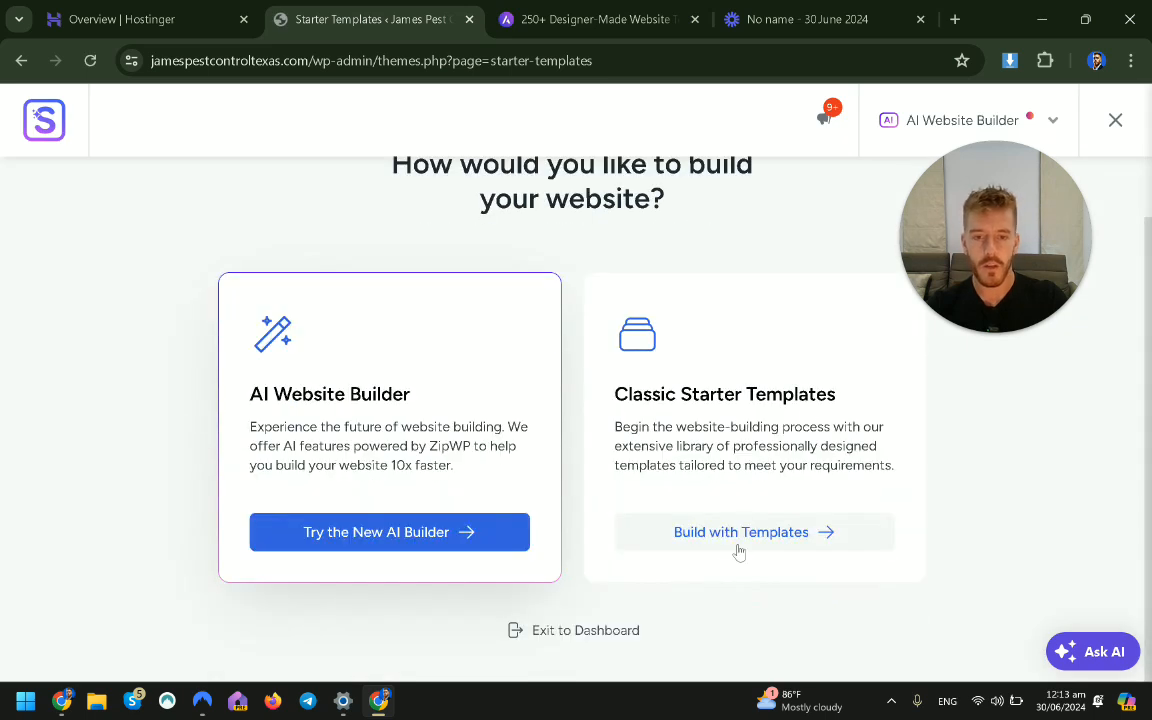
Open the classic starter template library and switch the page builder from Block Editor to Elementor.
left_click(746, 540)
left_click_drag(920, 175, 172, 240)
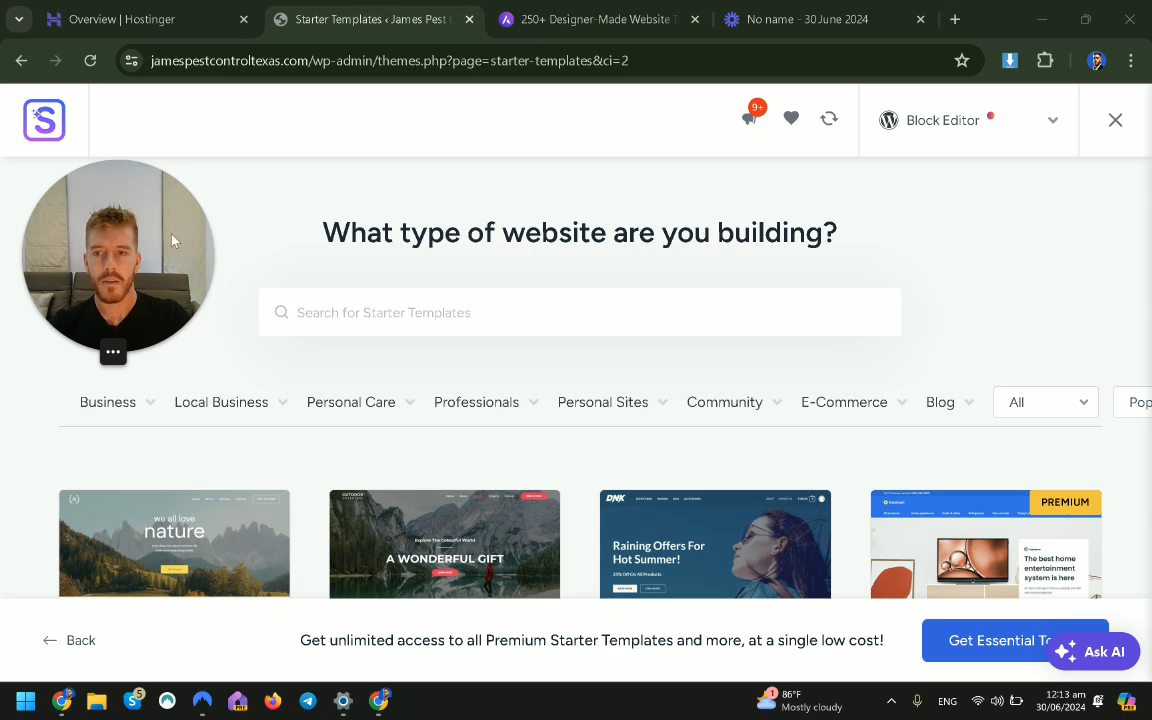
left_click(951, 119)
left_click(924, 226)
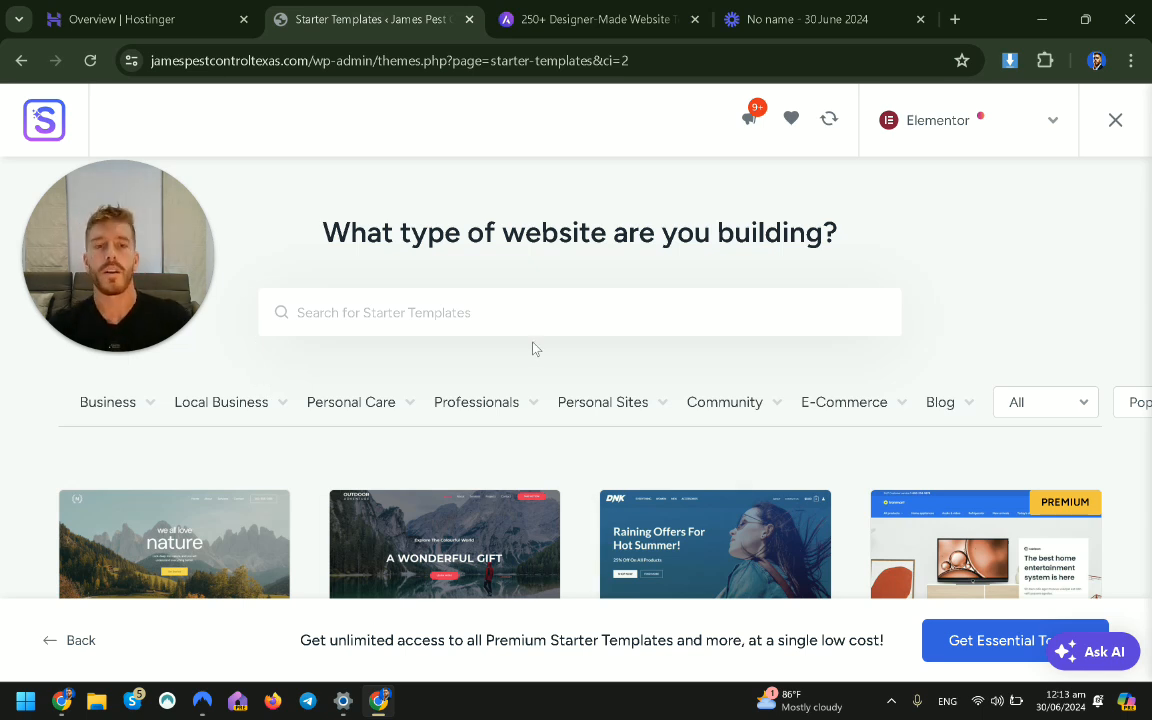
Scroll through the 'roof' template search results.
scroll(535, 347, "down", 5)
scroll(550, 332, "up", 5)
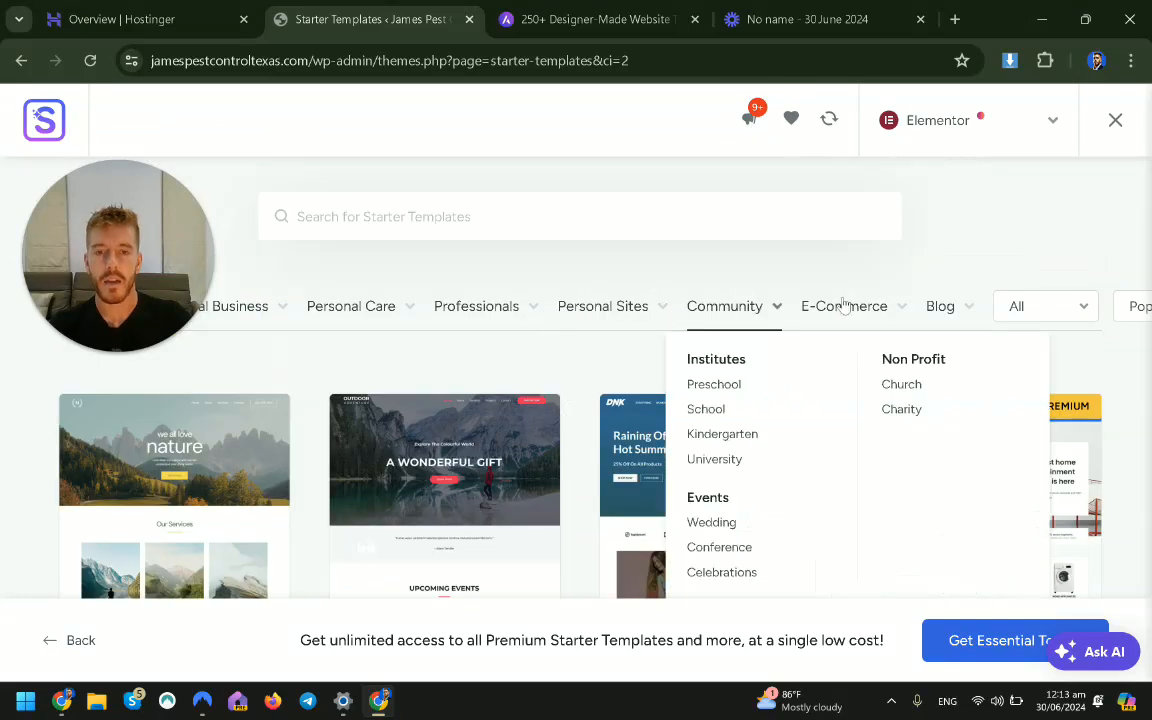
scroll(716, 346, "down", 5)
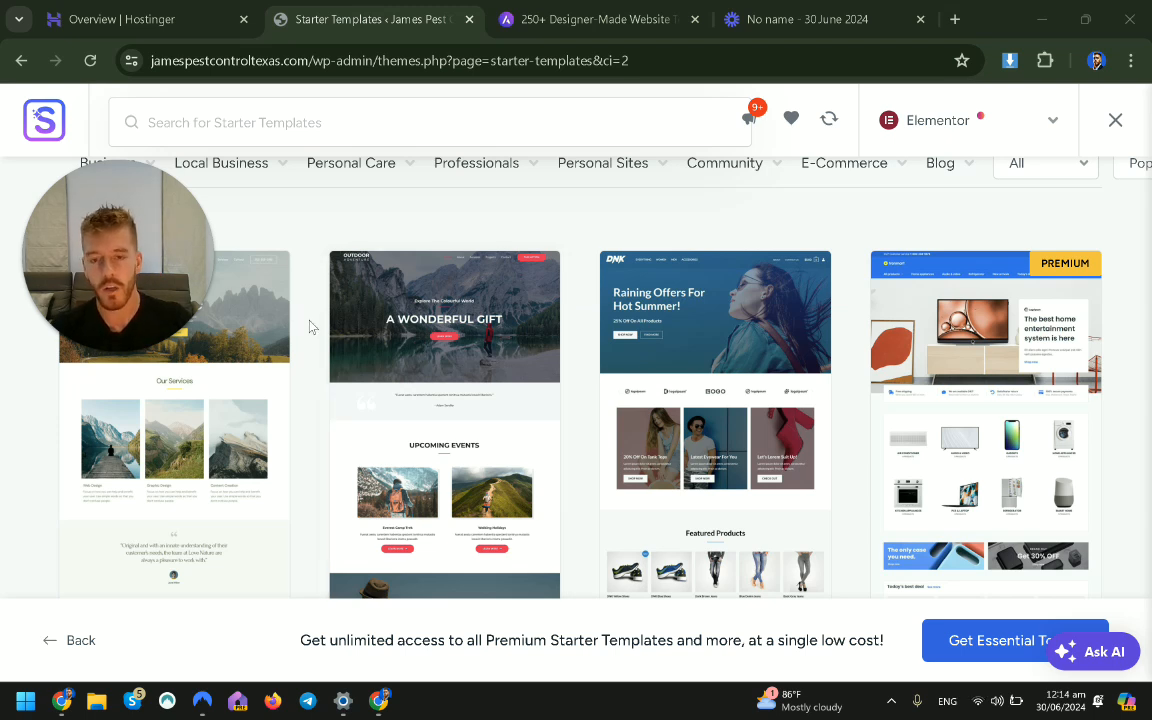
scroll(310, 327, "down", 5)
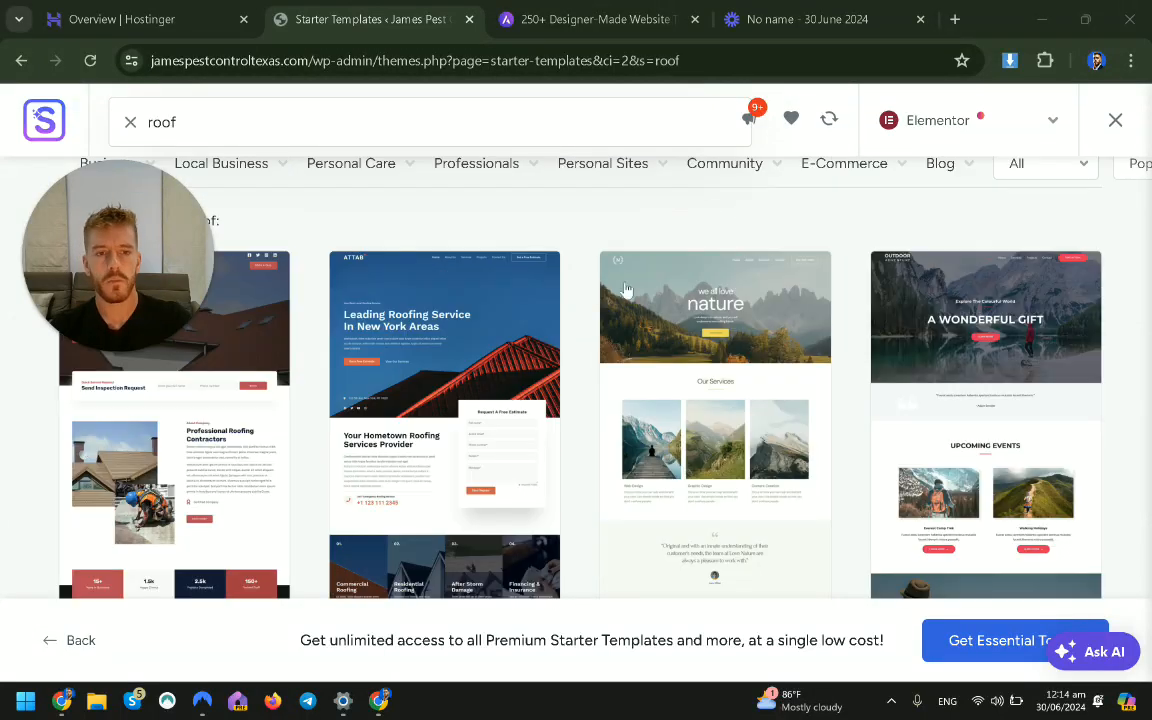
scroll(381, 324, "down", 3)
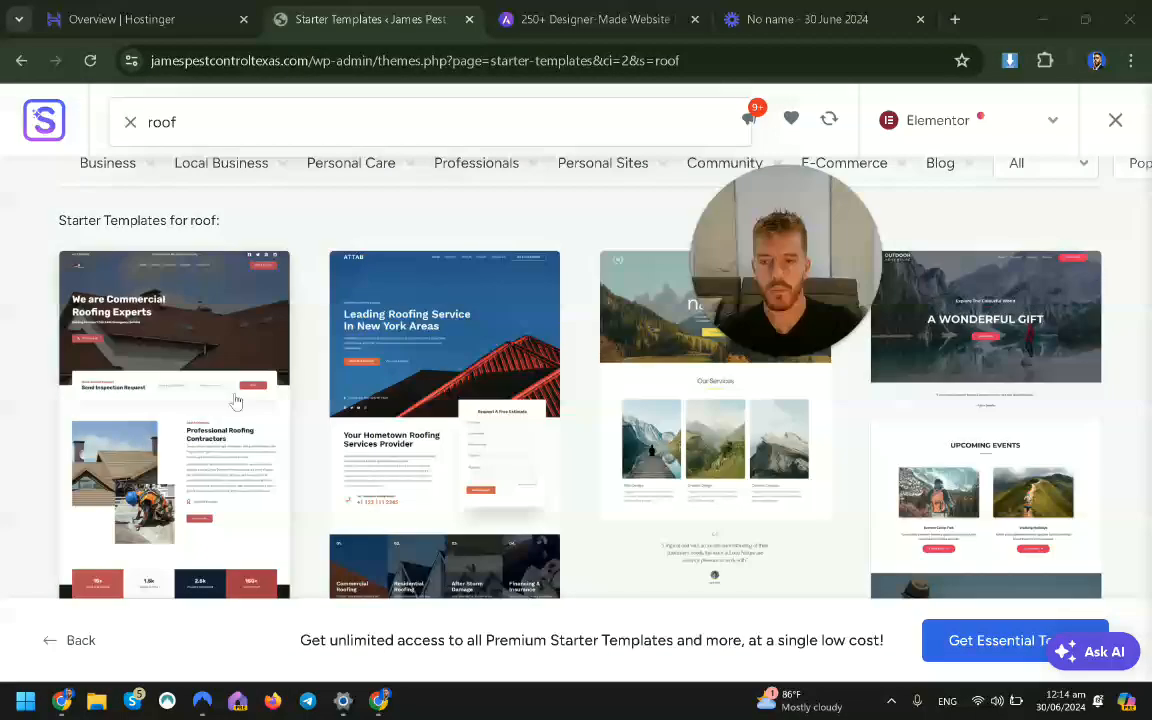
scroll(168, 512, "down", 1)
scroll(168, 512, "down", 2)
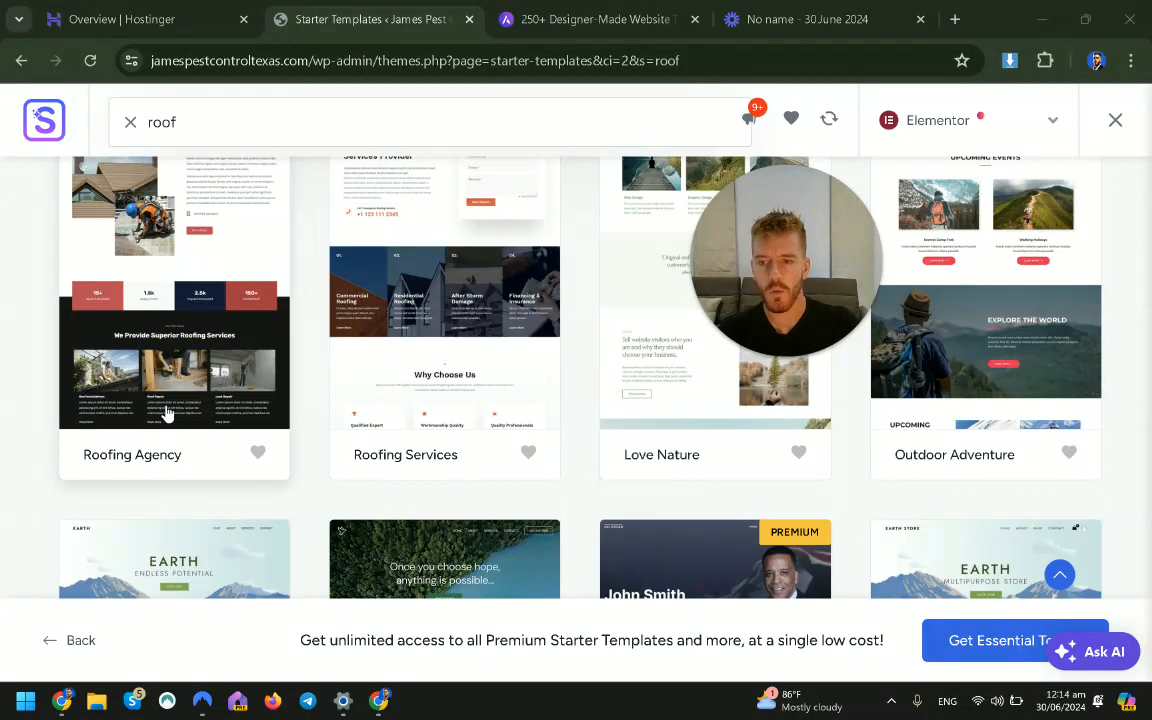
scroll(199, 421, "up", 5)
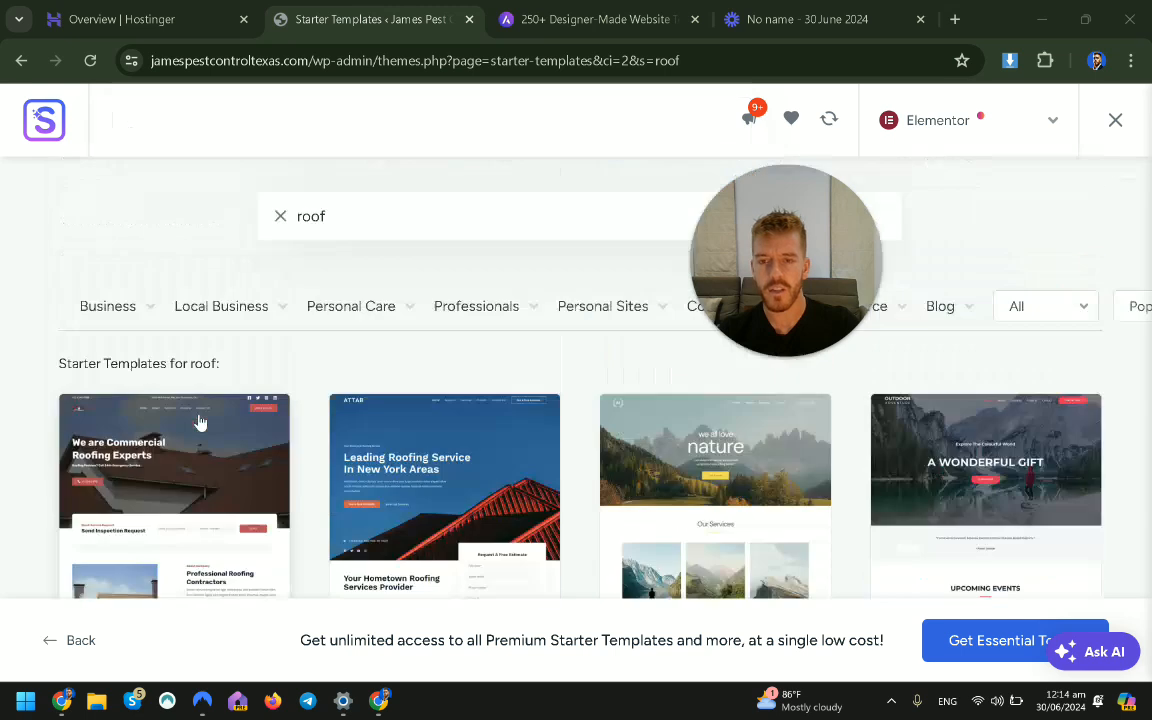
Replace the search with 'car' and browse the matching templates.
double_click(394, 219)
type("car")
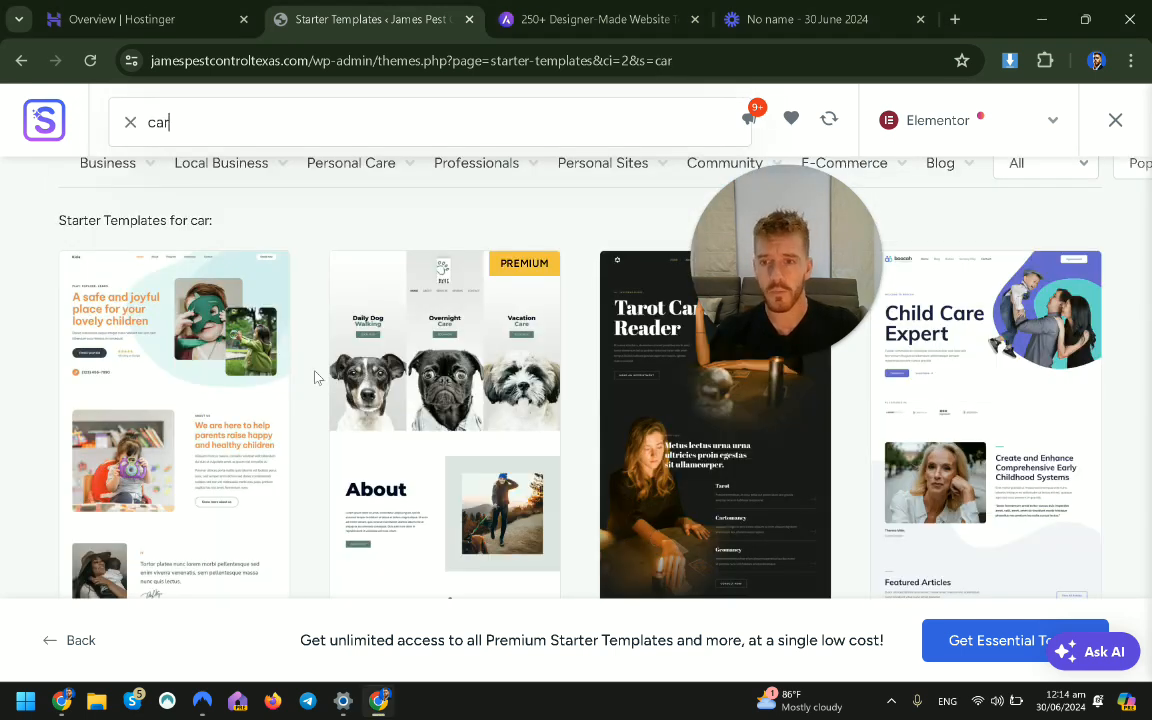
scroll(320, 372, "up", 1)
mouse_move(362, 414)
scroll(20, 345, "down", 5)
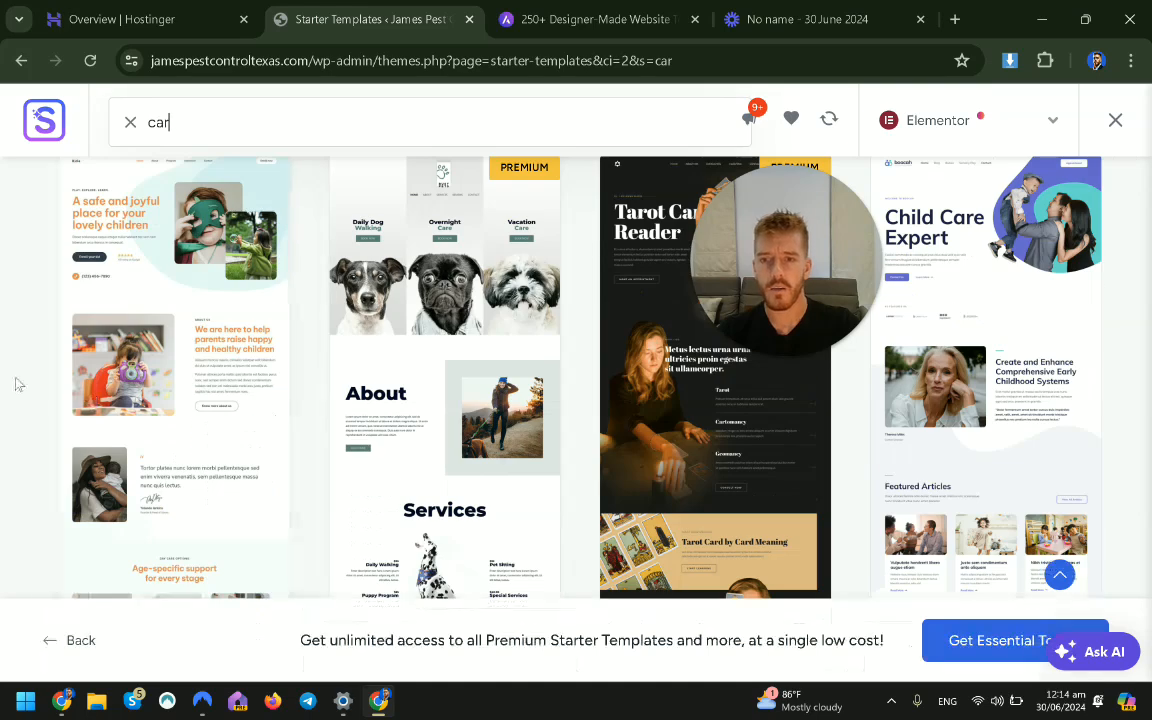
scroll(150, 360, "up", 4)
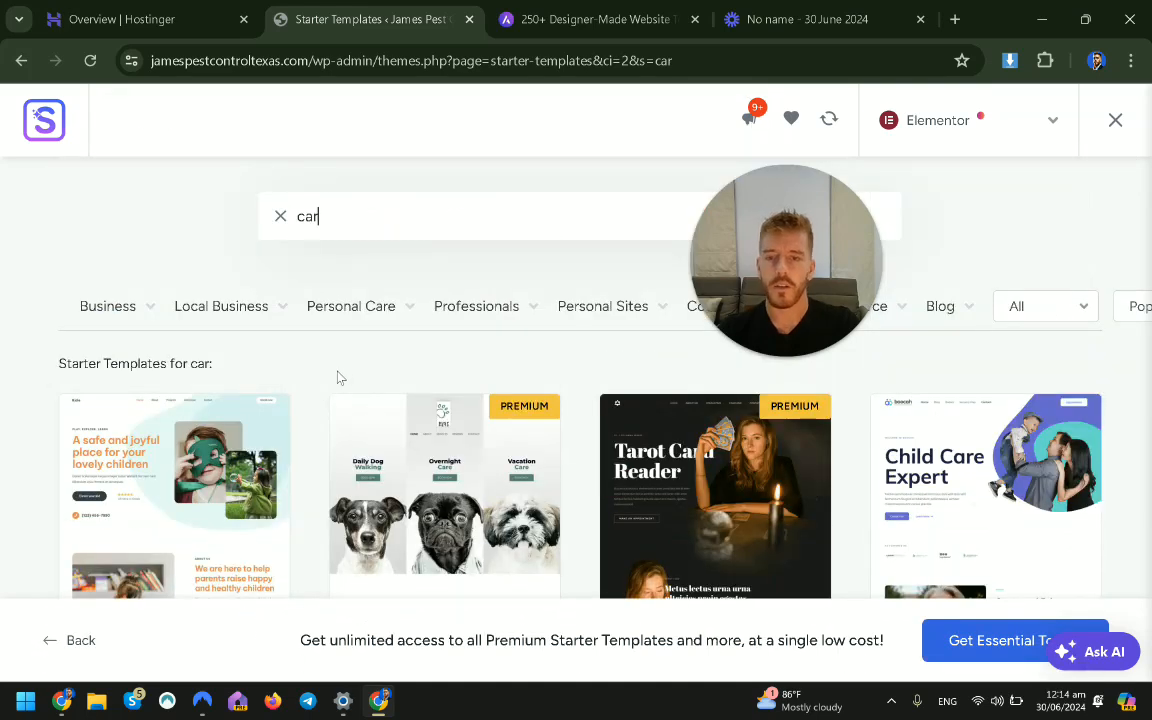
mouse_move(283, 313)
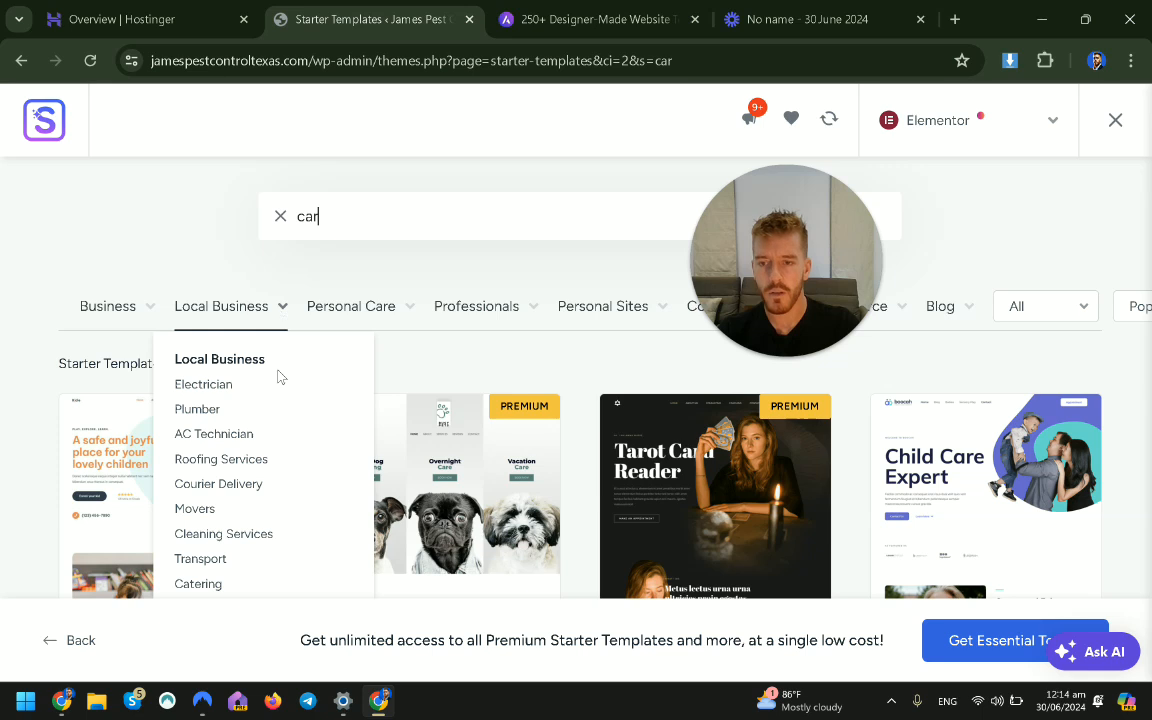
scroll(215, 372, "down", 2)
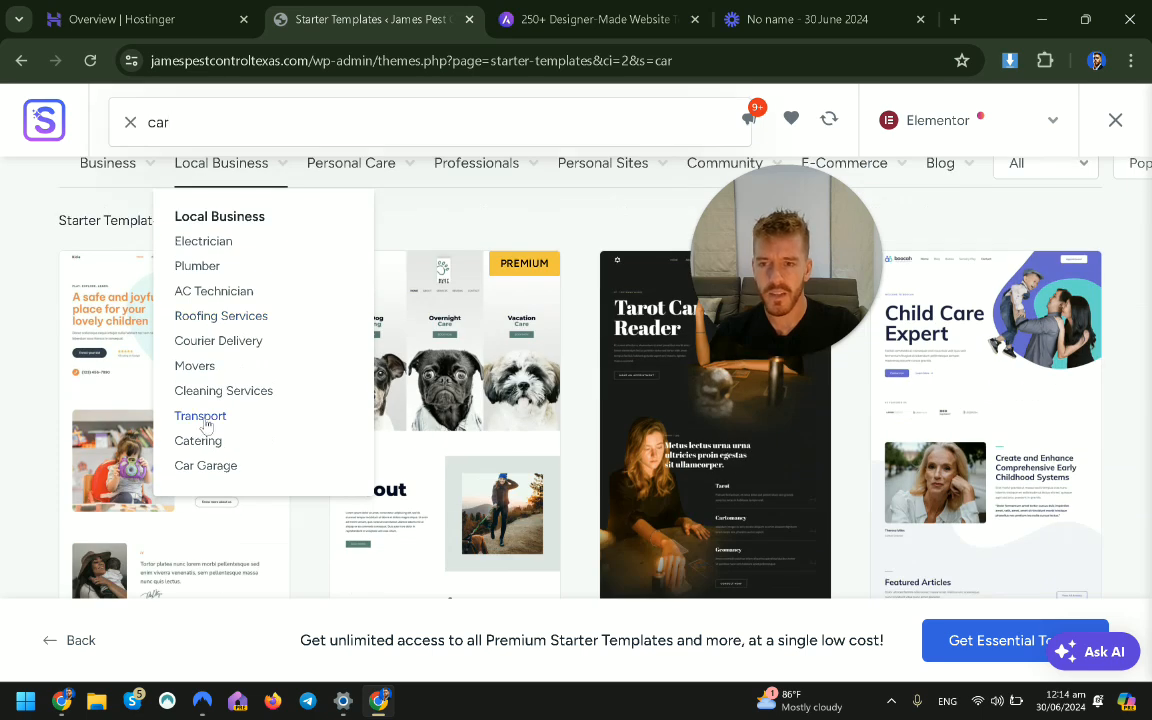
scroll(205, 425, "up", 2)
mouse_move(112, 314)
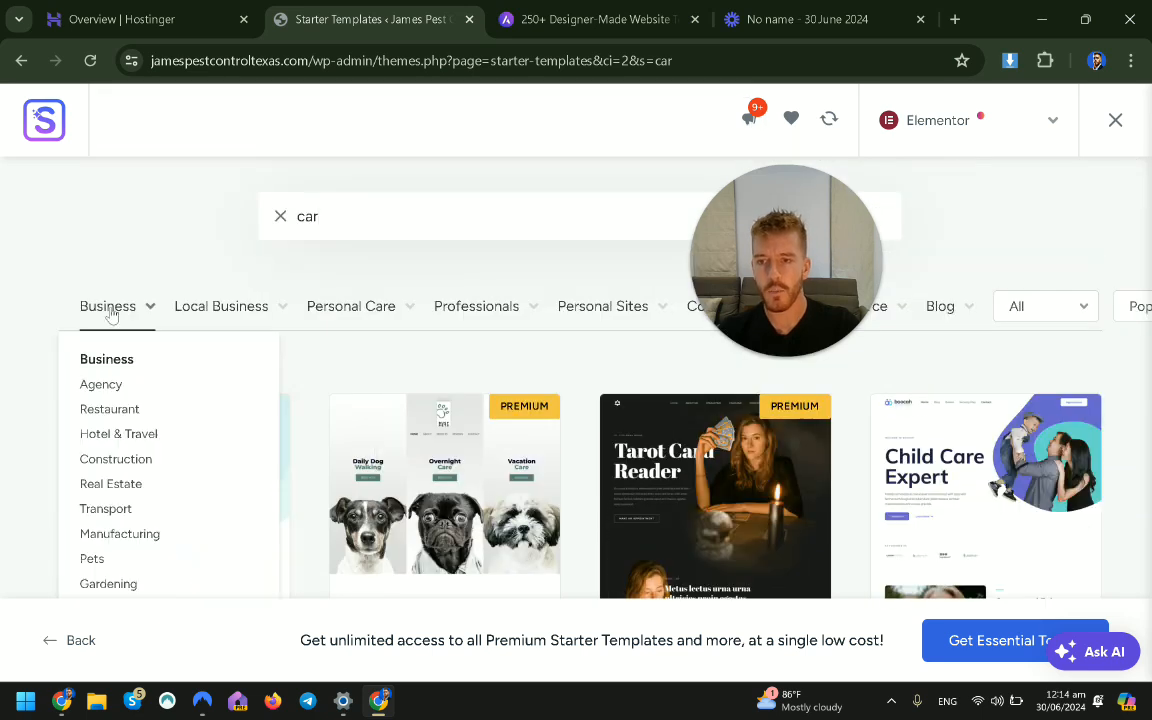
scroll(122, 468, "down", 2)
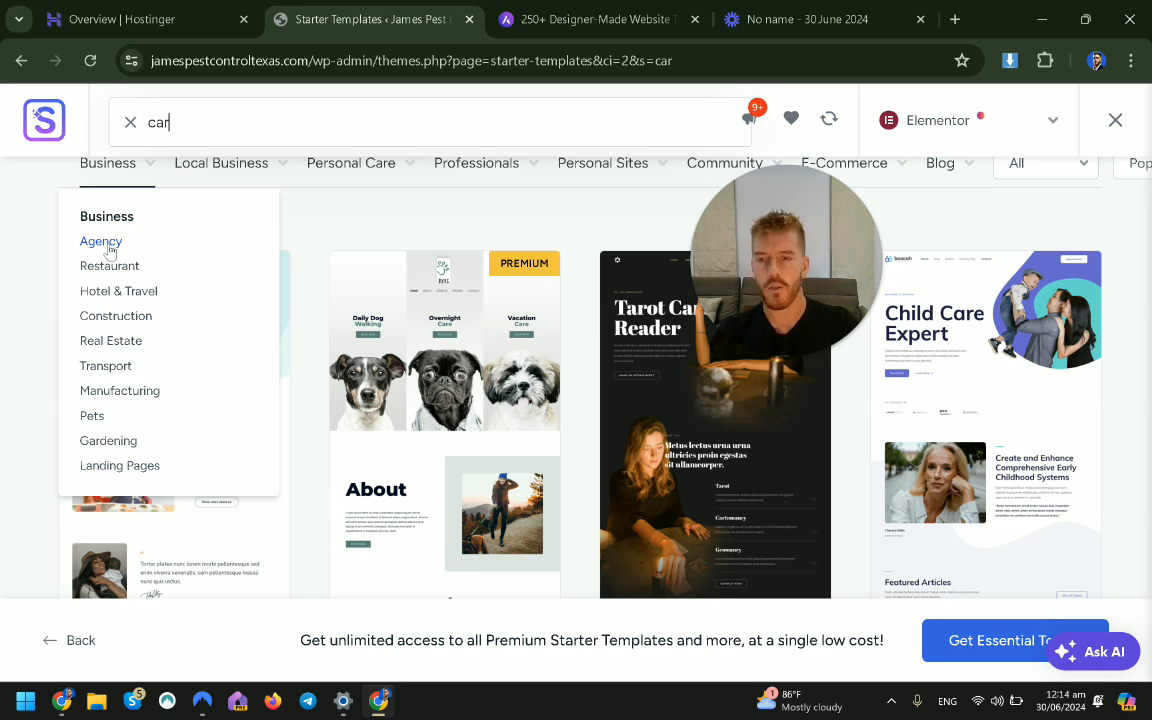
Filter the templates to the Gardening category and browse them.
left_click(109, 441)
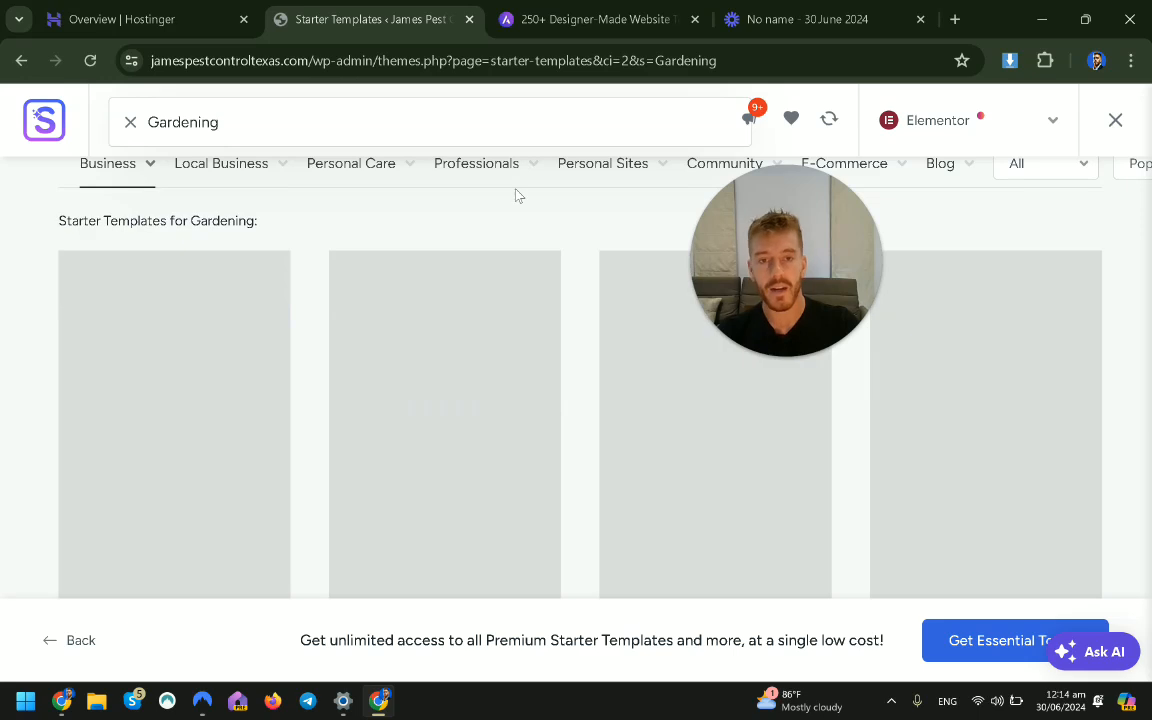
scroll(48, 291, "down", 1)
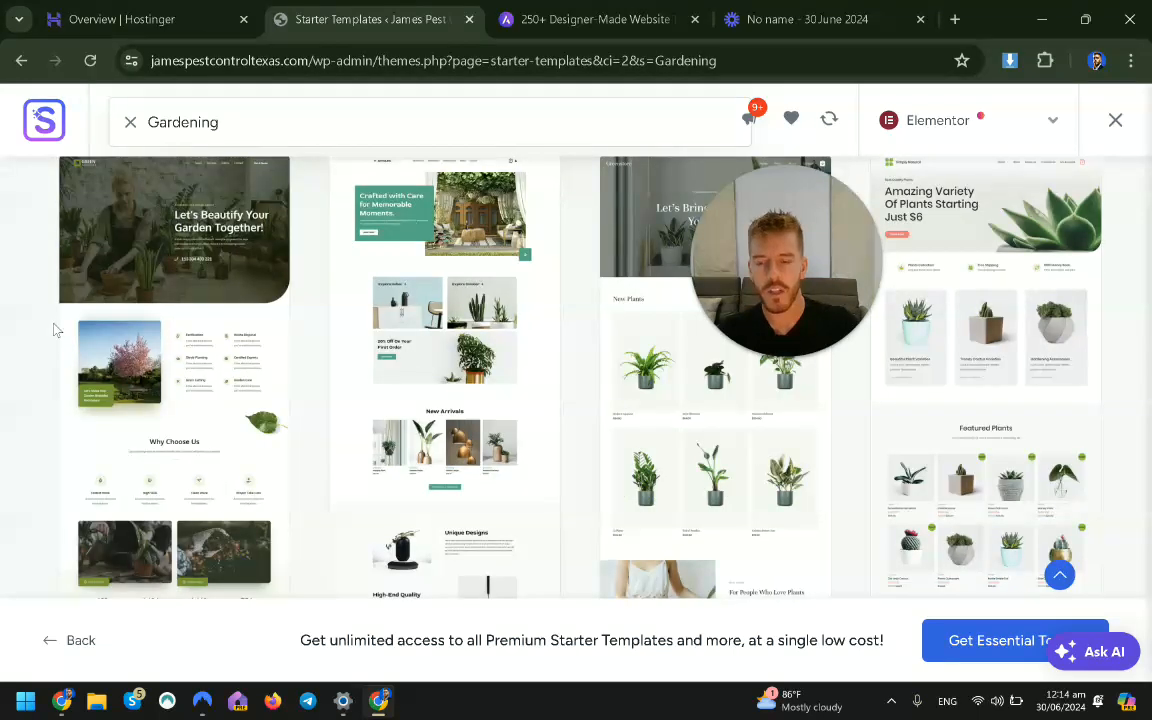
scroll(48, 291, "down", 2)
scroll(180, 410, "up", 5)
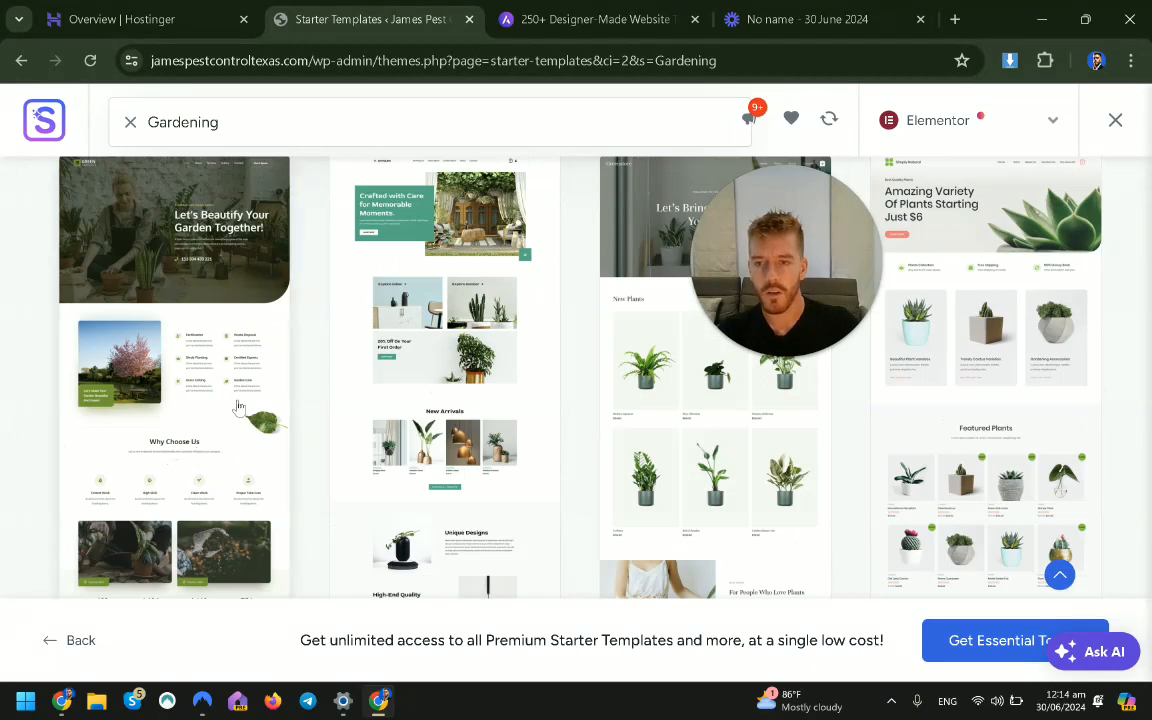
mouse_move(215, 402)
scroll(90, 506, "down", 1)
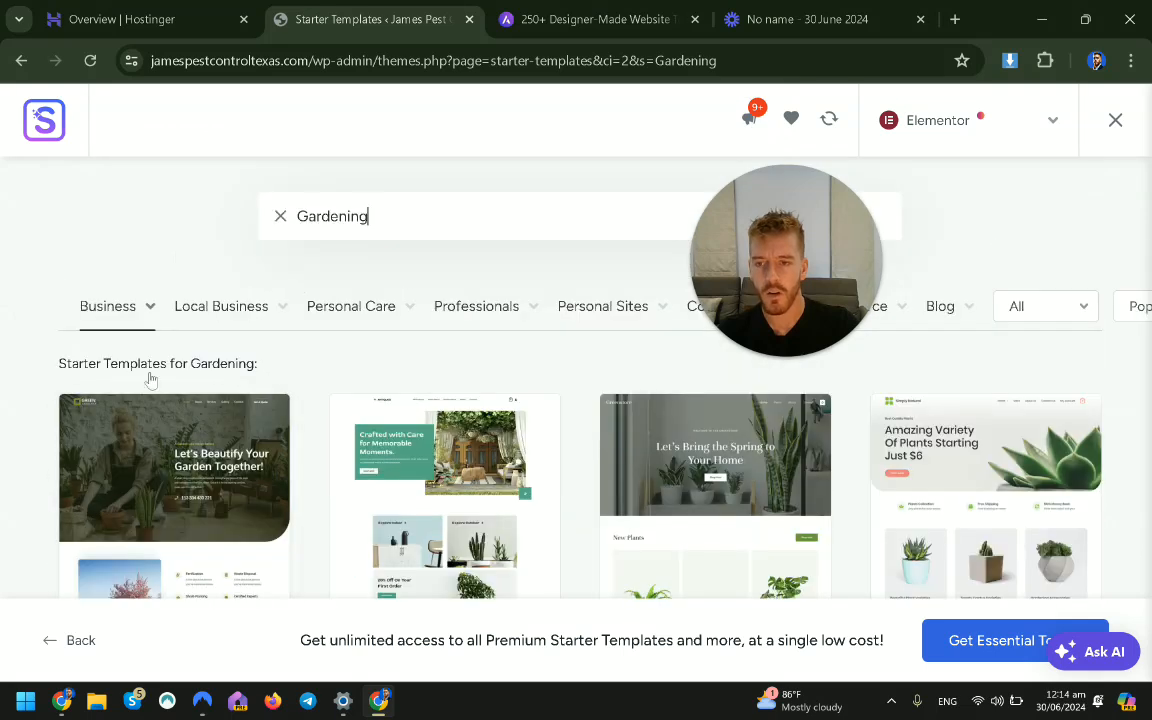
Search 'roof' again and choose the Roofing Agency template.
double_click(392, 220)
type("roof")
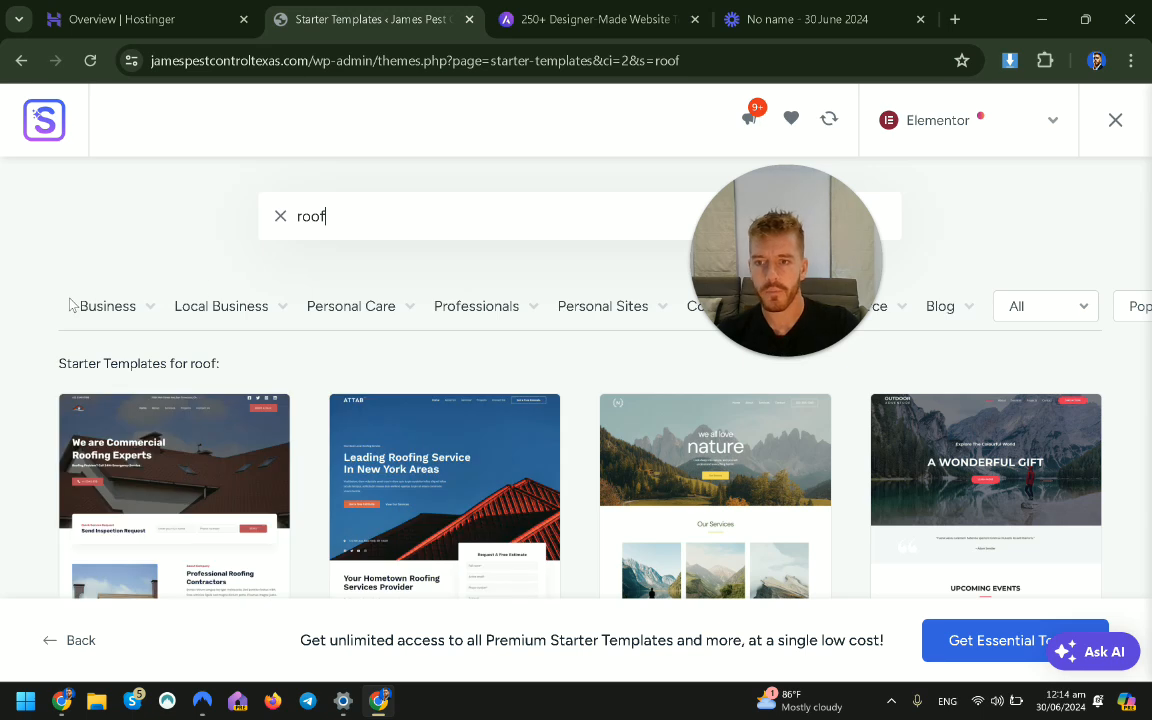
scroll(70, 360, "down", 2)
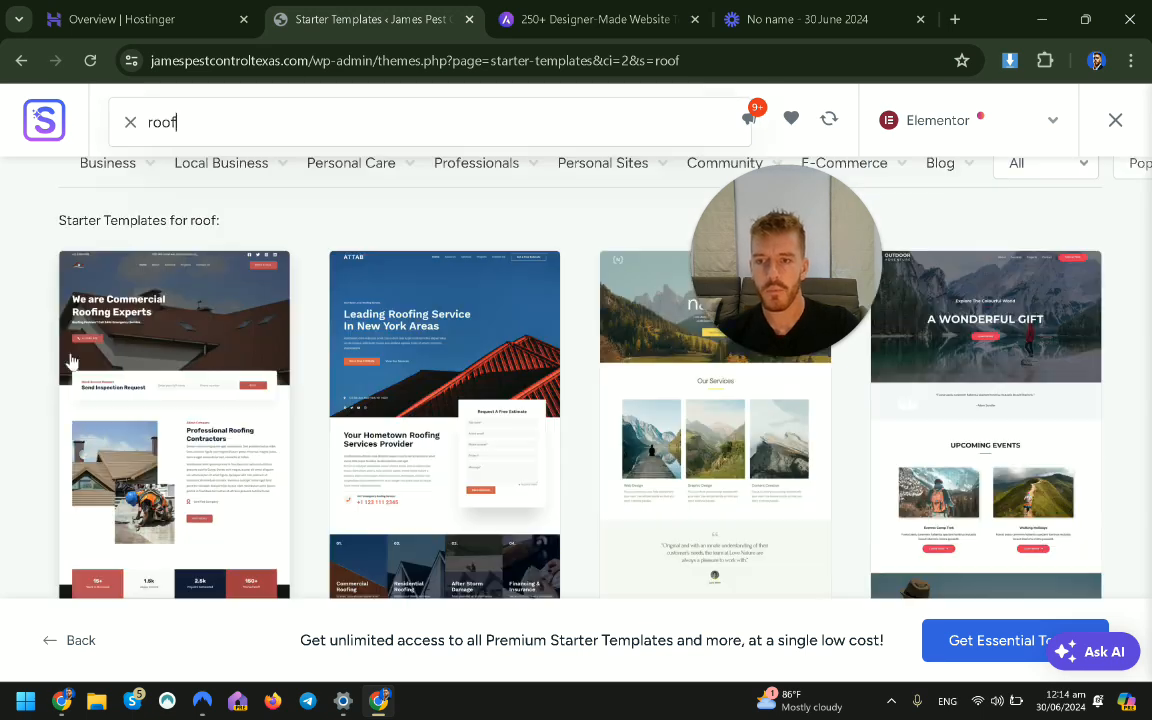
scroll(125, 507, "down", 1)
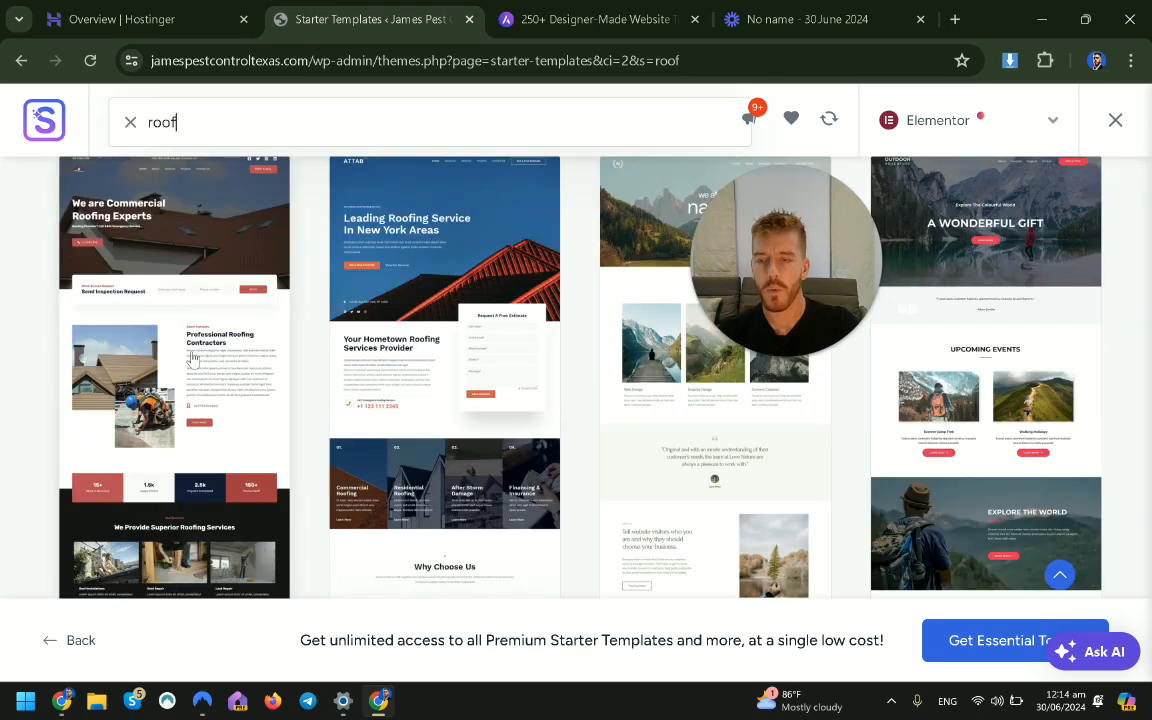
left_click(193, 358)
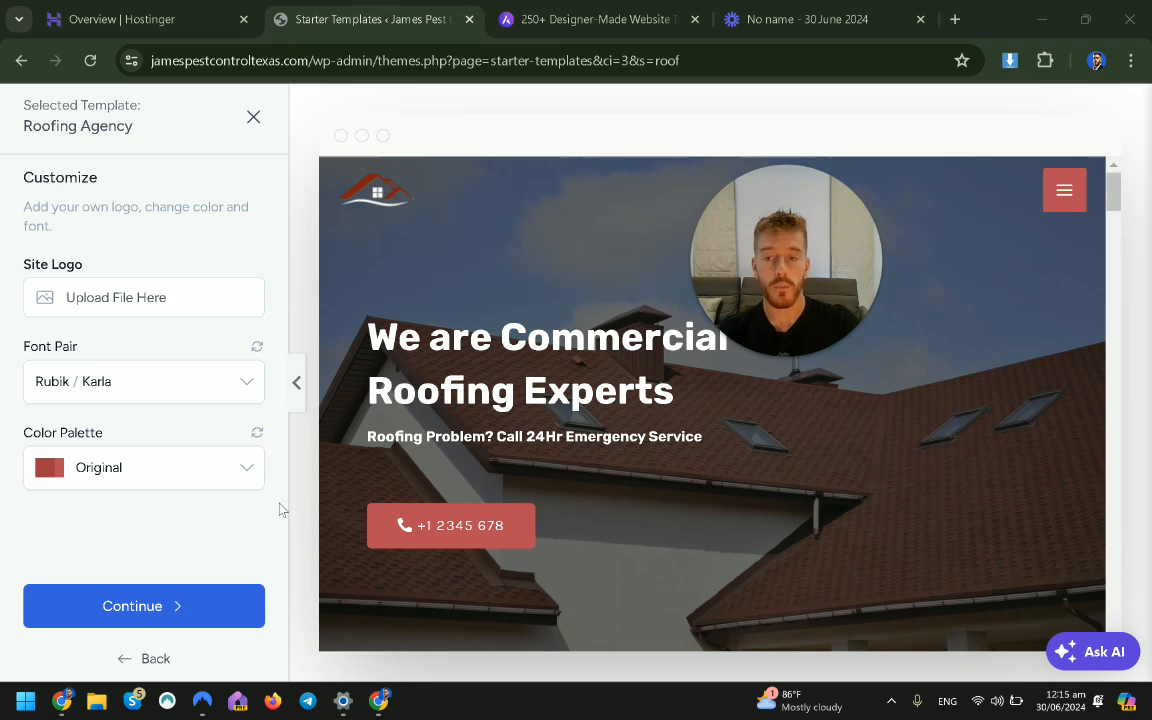
Keep the template's logo, fonts and colours and skip the extra site features.
scroll(694, 390, "down", 1)
scroll(685, 400, "up", 1)
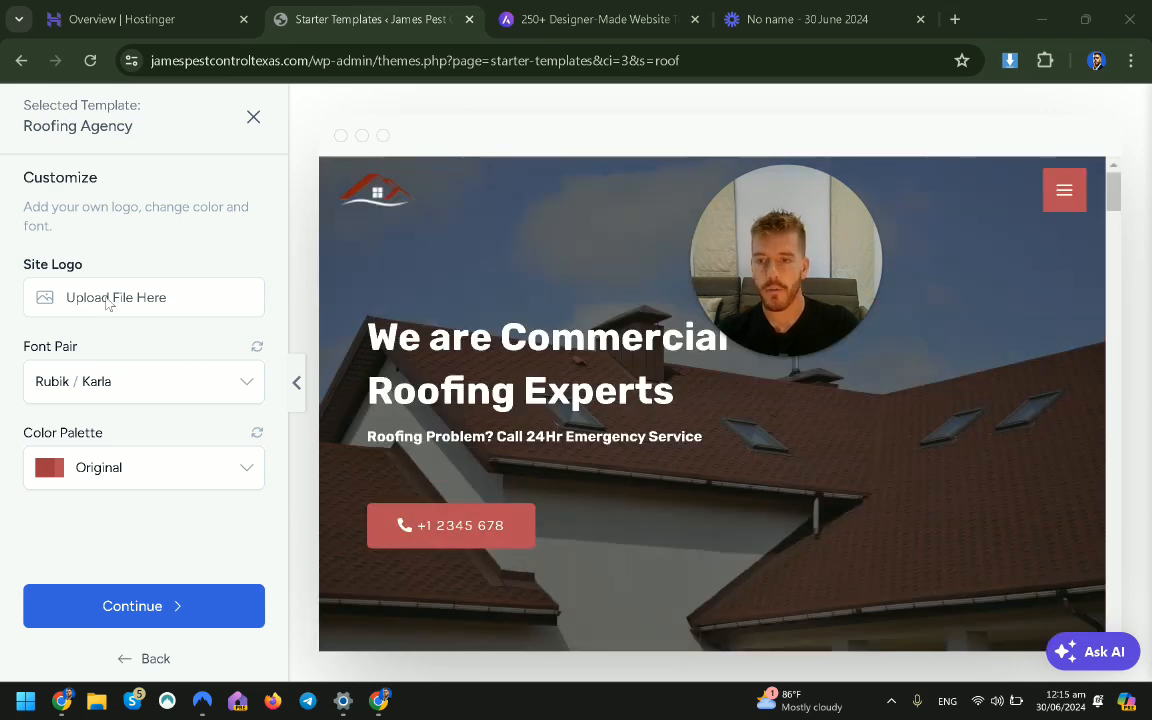
left_click(123, 607)
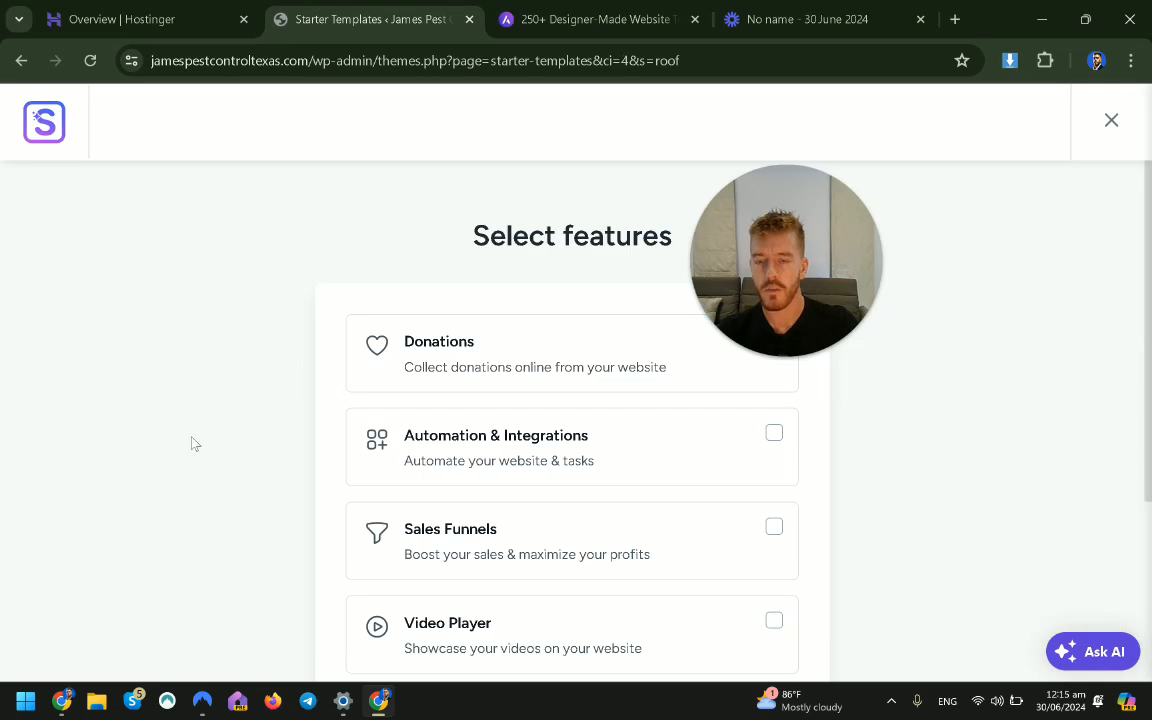
left_click_drag(700, 219, 858, 205)
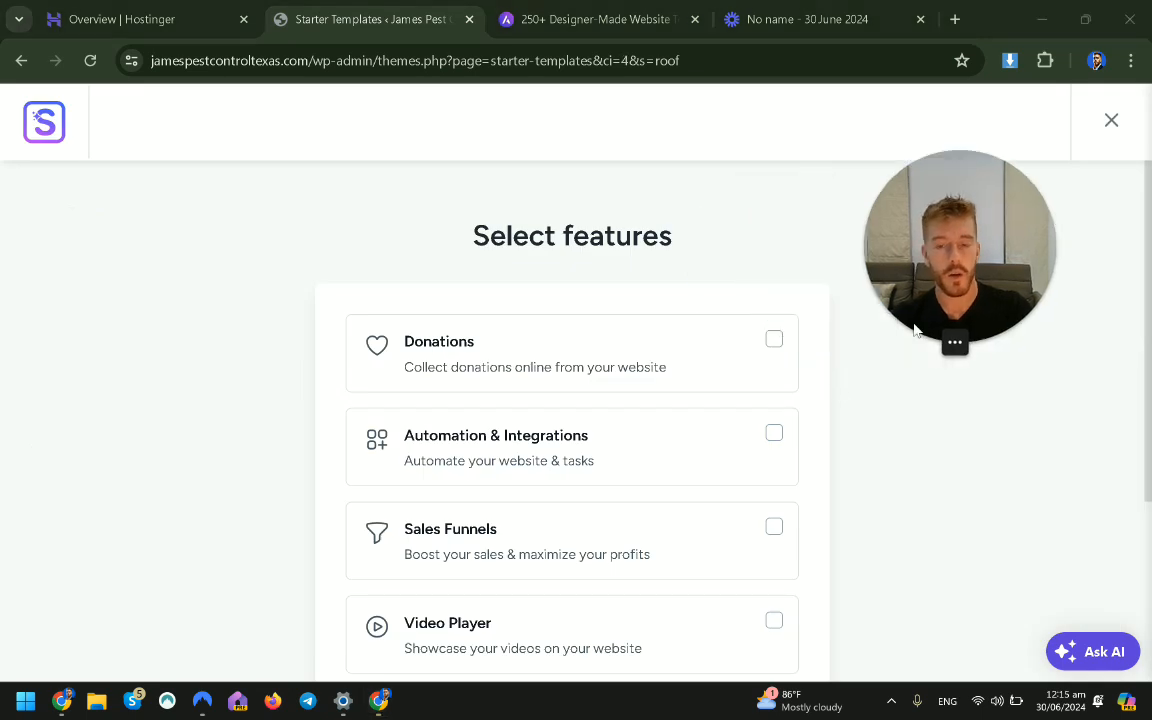
scroll(825, 386, "down", 2)
scroll(825, 386, "up", 2)
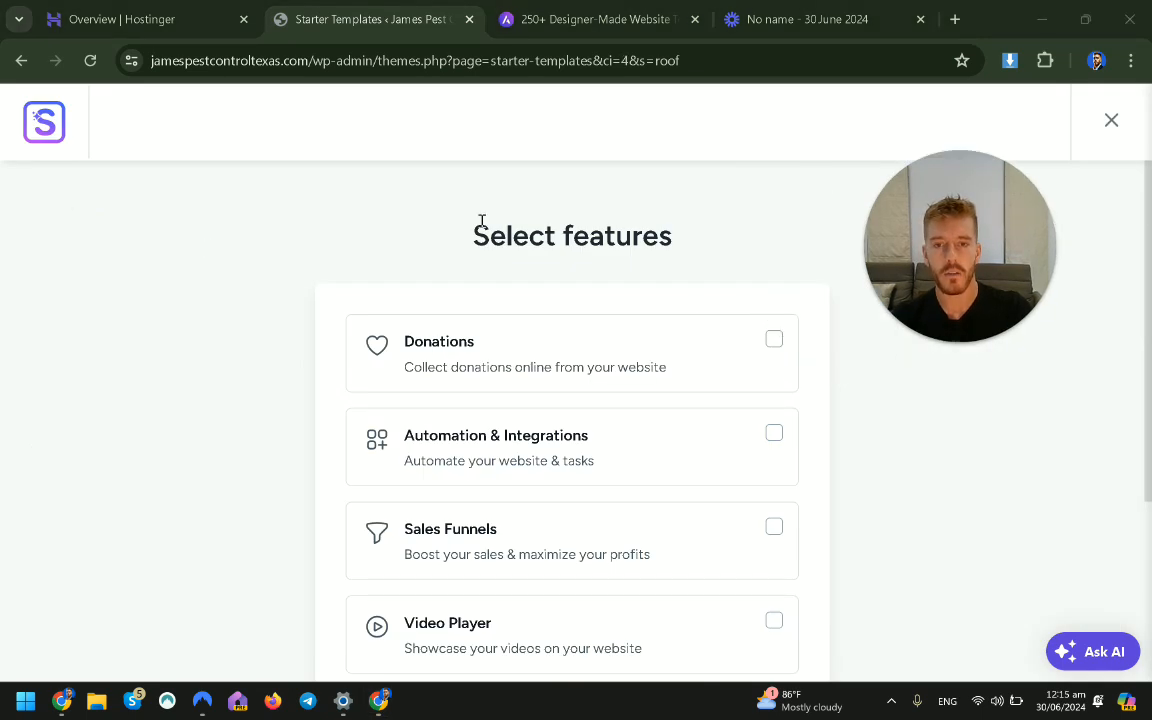
scroll(480, 222, "down", 5)
left_click(576, 585)
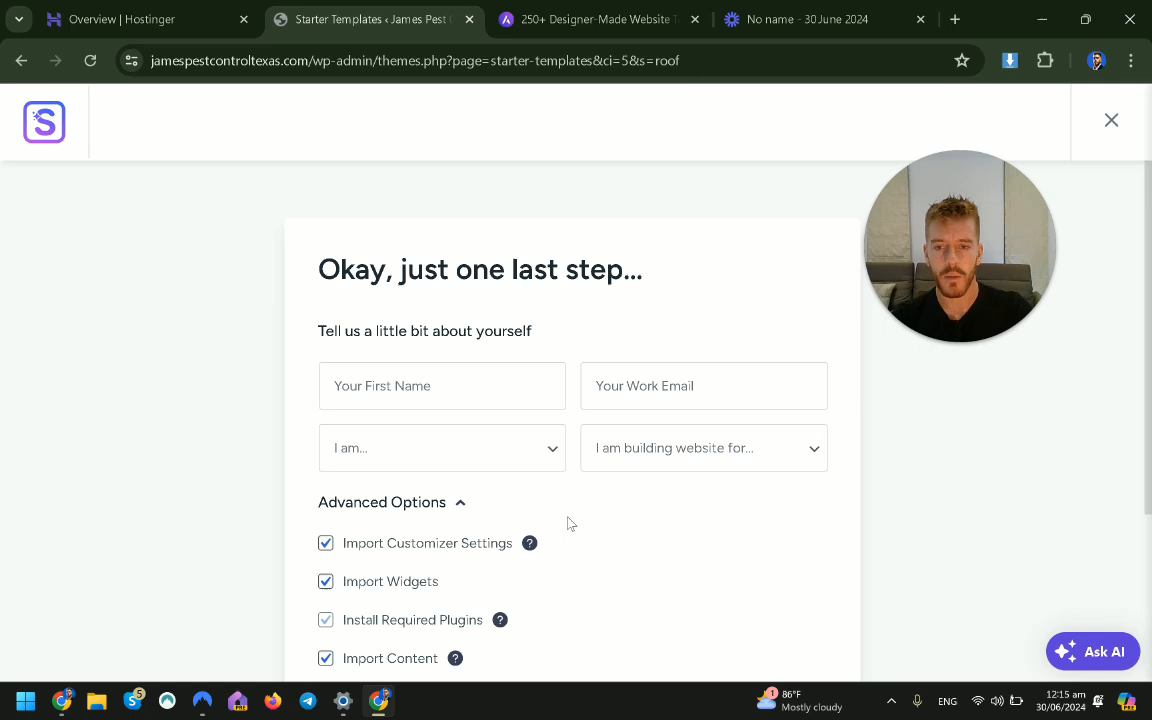
Enter a first name and a work e-mail address in the details form.
left_click(509, 385)
type("fesafesa")
left_click(609, 396)
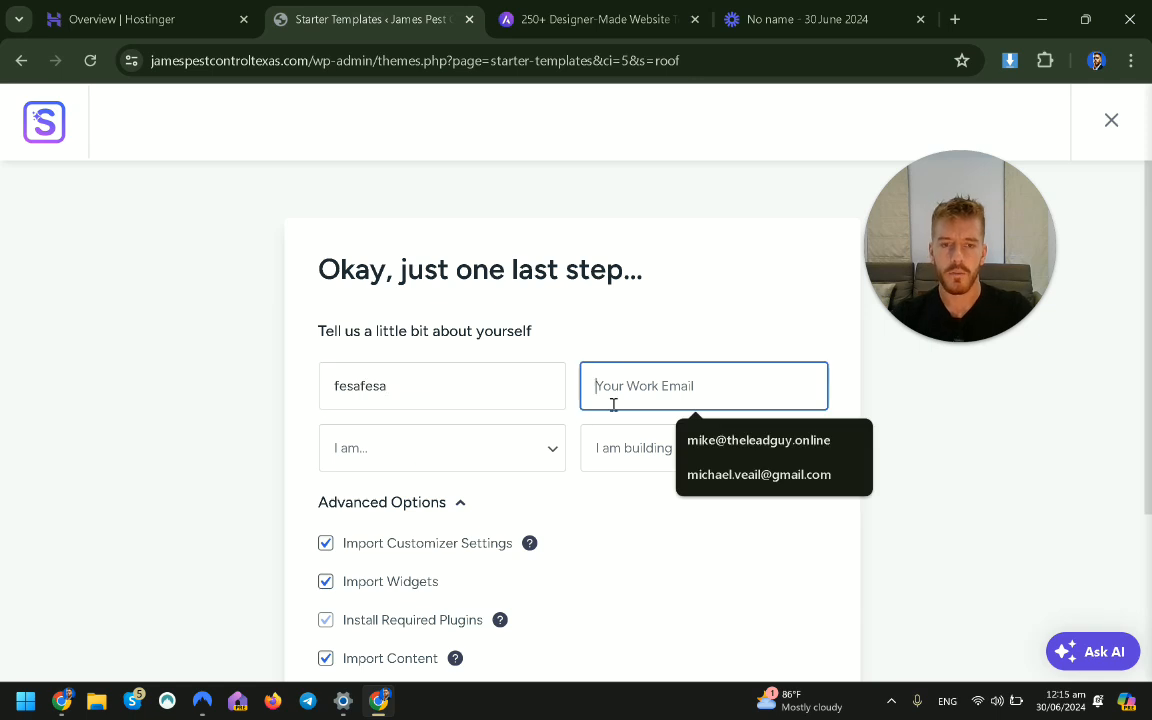
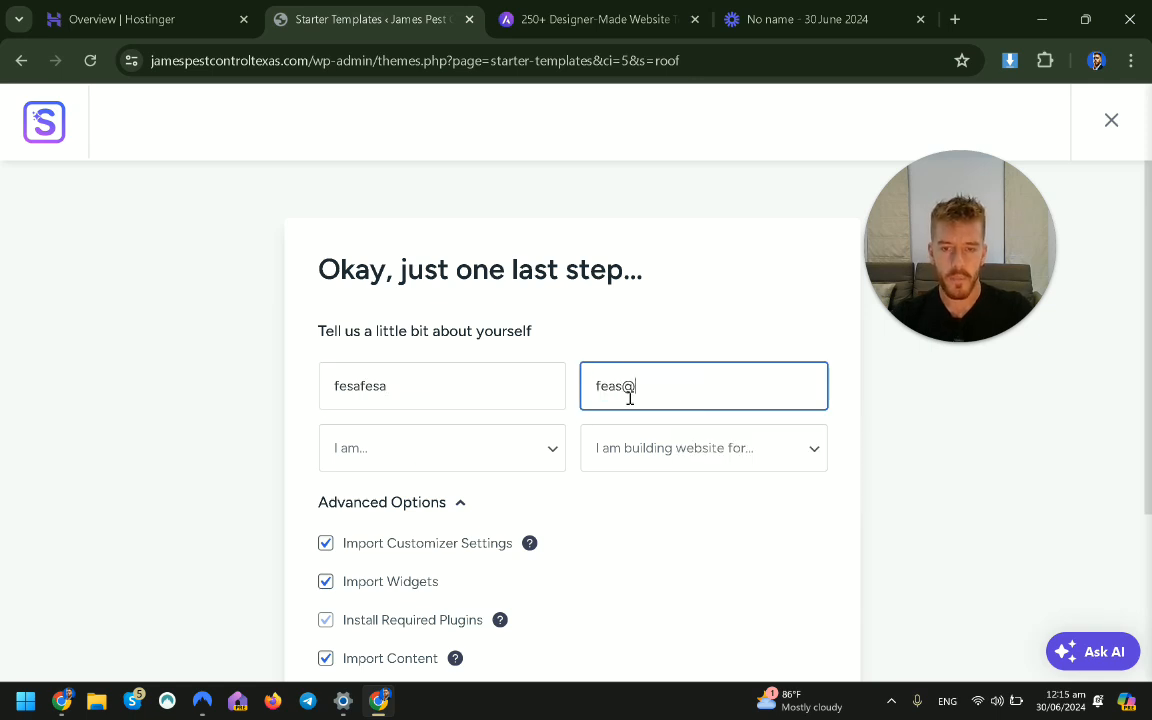
key("Tab")
Set experience to Beginner and audience to Myself/My Company, then submit to build the site.
left_click(507, 473)
left_click(470, 496)
left_click(650, 450)
left_click(652, 497)
scroll(660, 506, "down", 2)
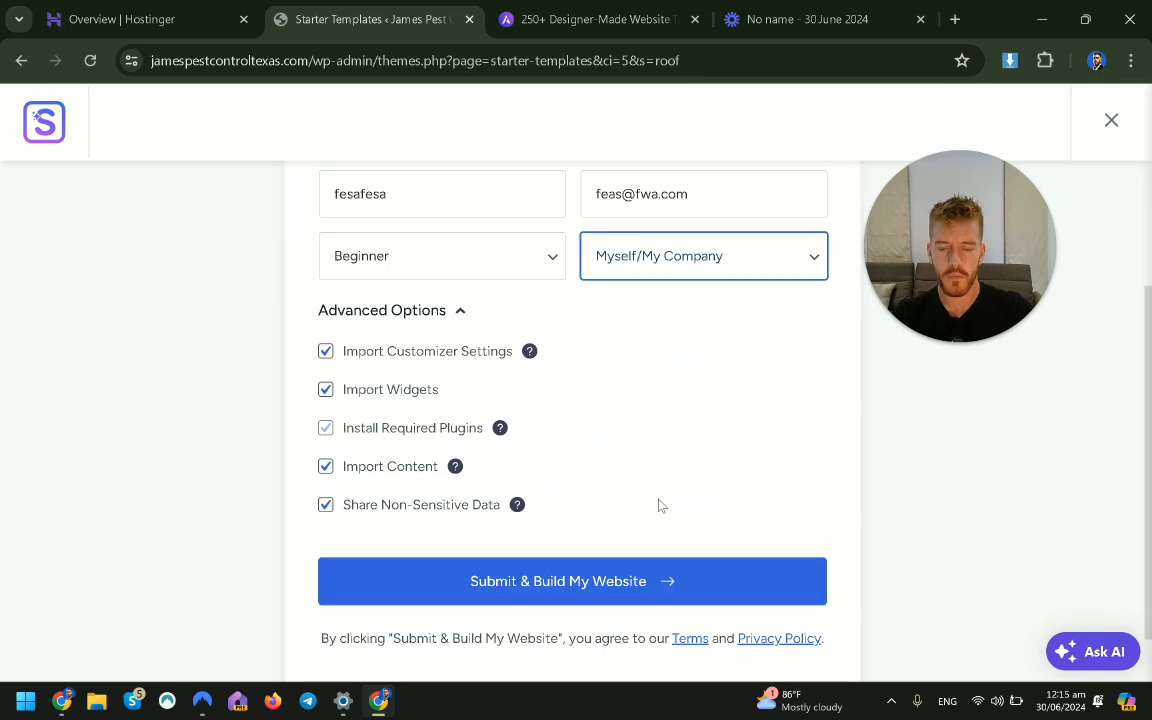
left_click(576, 590)
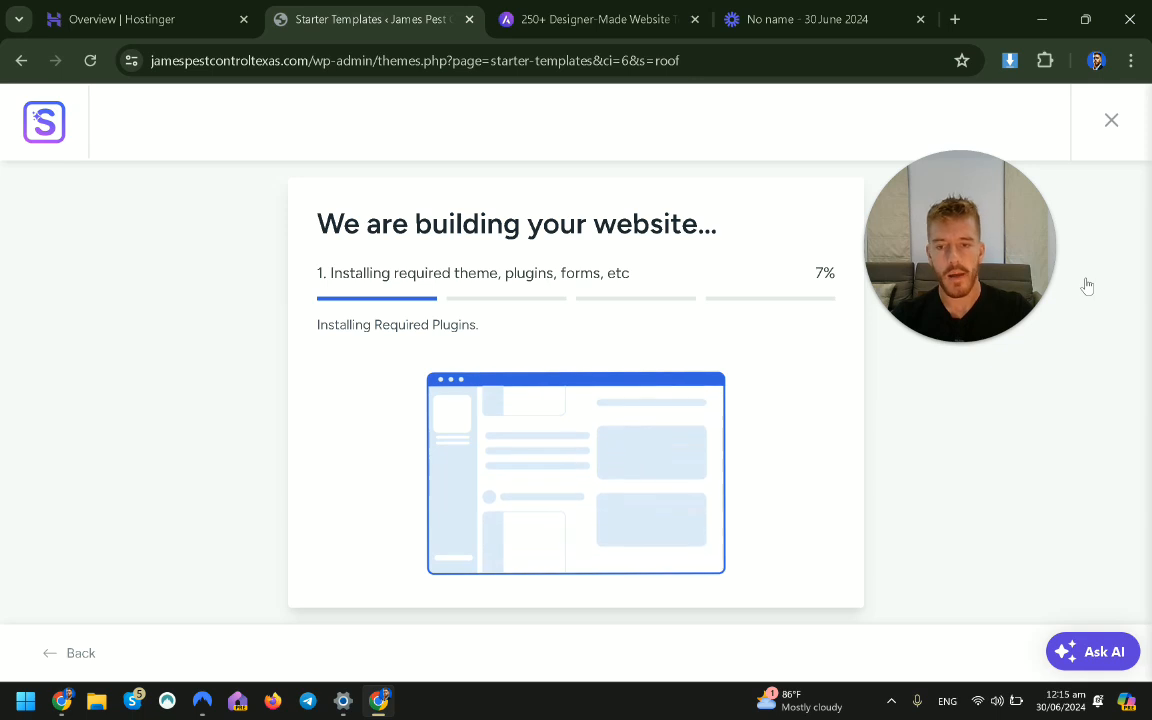
Wait for the Roofing Agency build to reach 100% and view the website in a new tab.
mouse_move(956, 290)
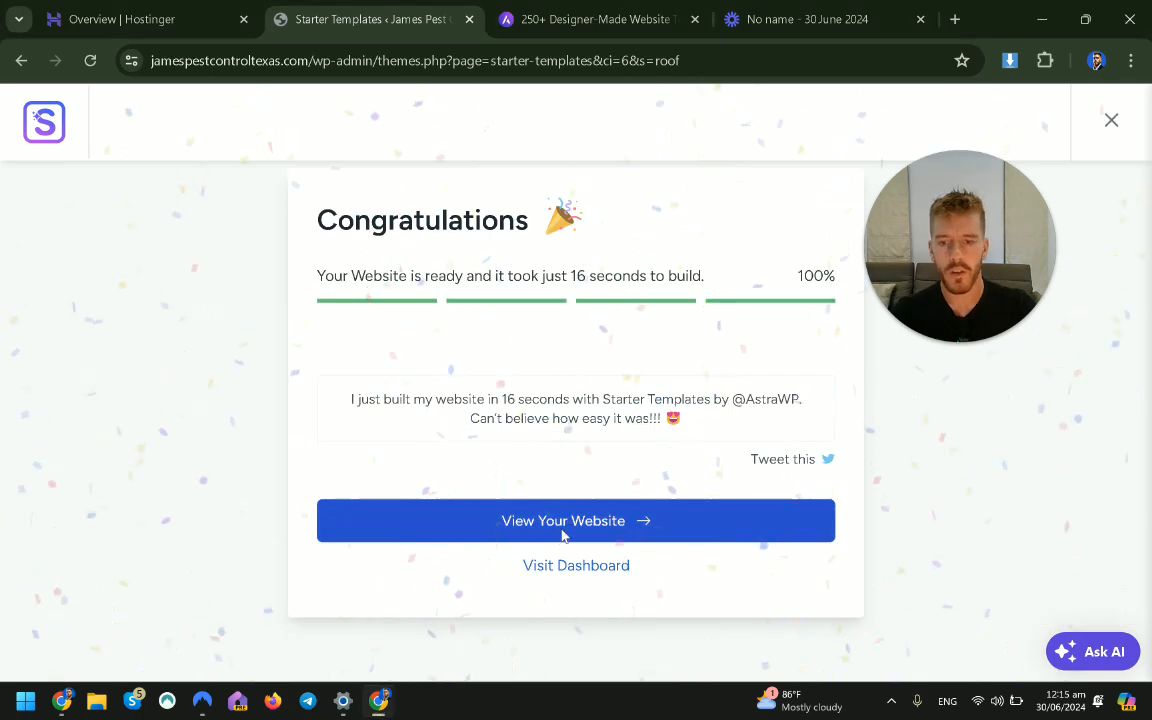
left_click(563, 535)
left_click_drag(963, 288, 1034, 598)
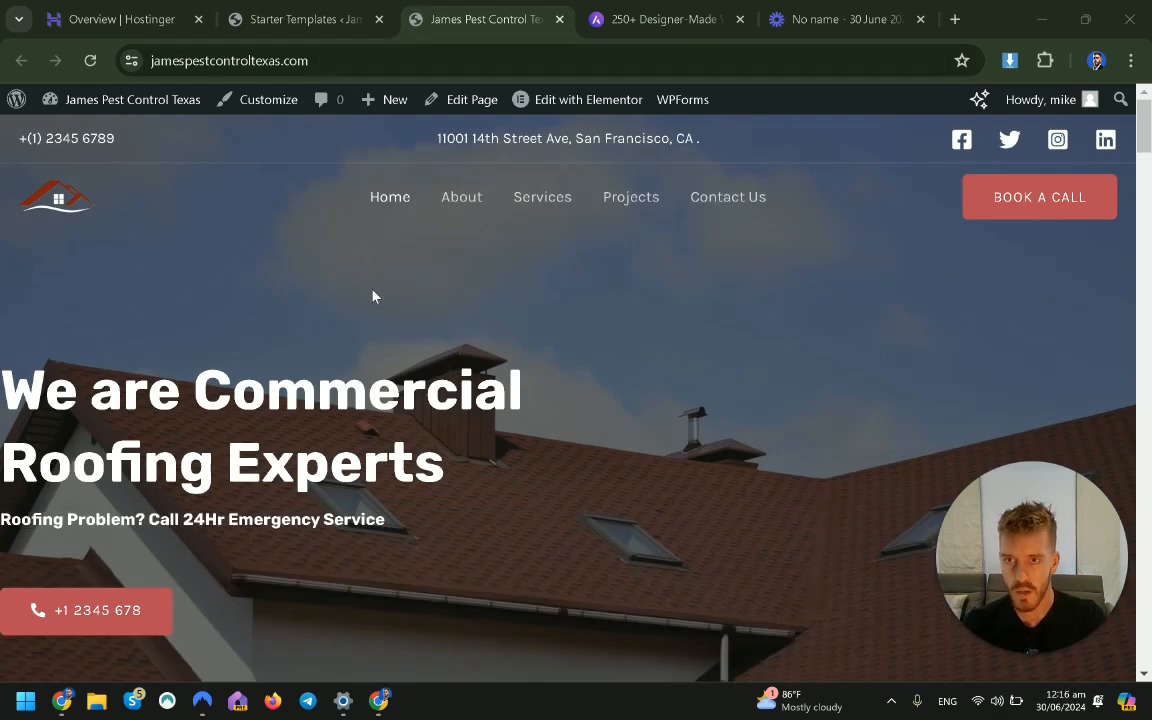
Scroll through the new roofing homepage to review it.
scroll(445, 340, "down", 10)
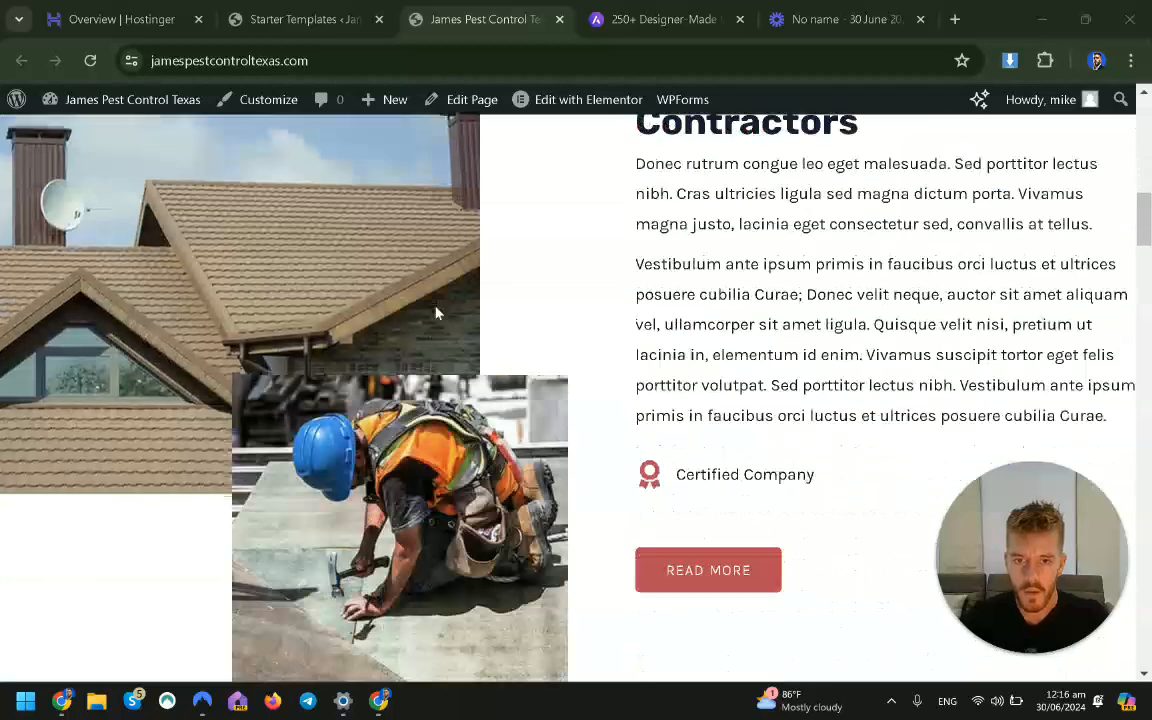
scroll(717, 203, "down", 8)
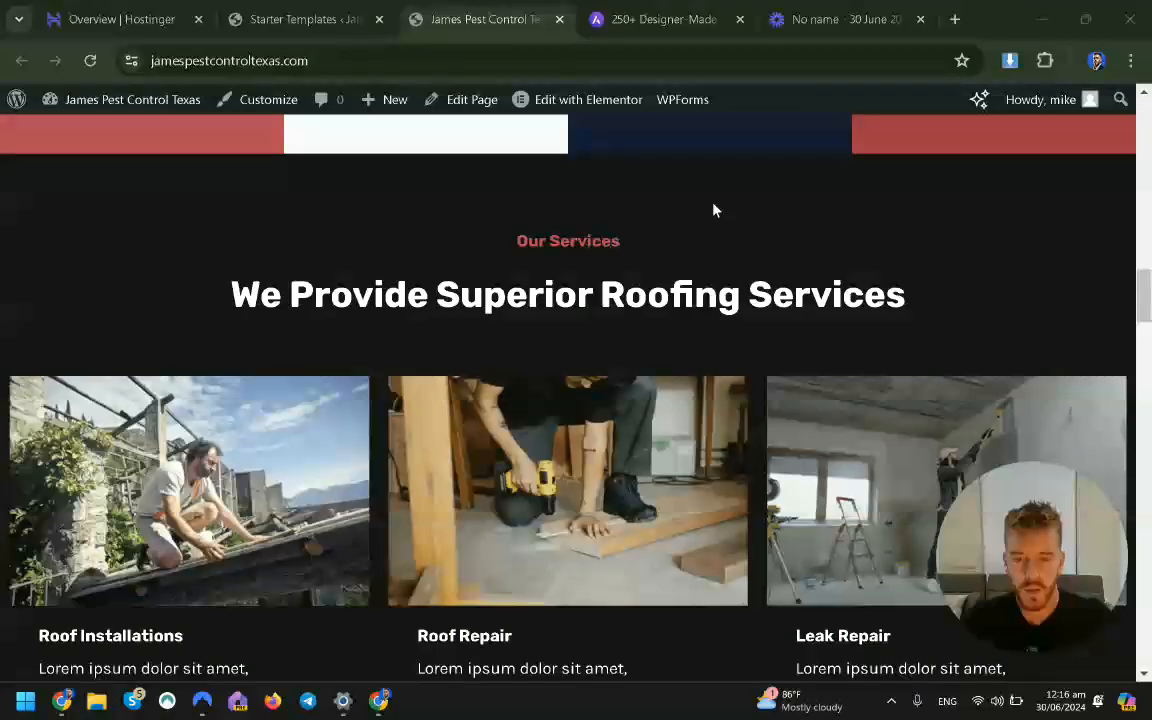
scroll(1093, 290, "up", 18)
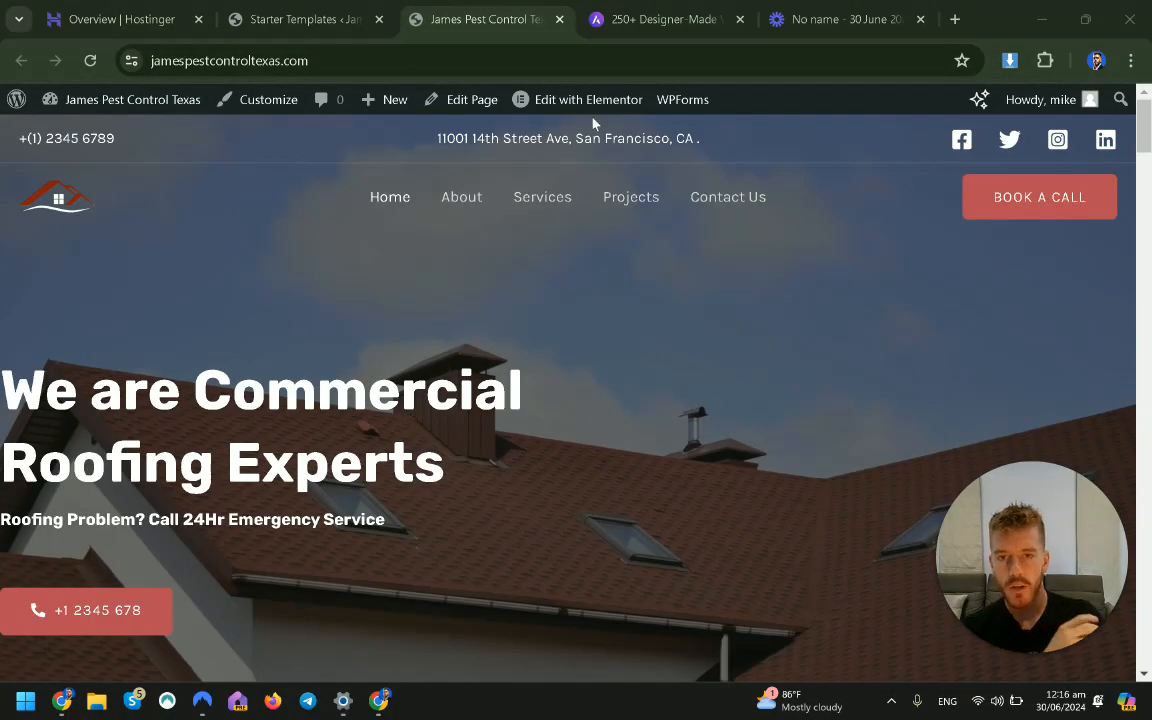
mouse_move(593, 112)
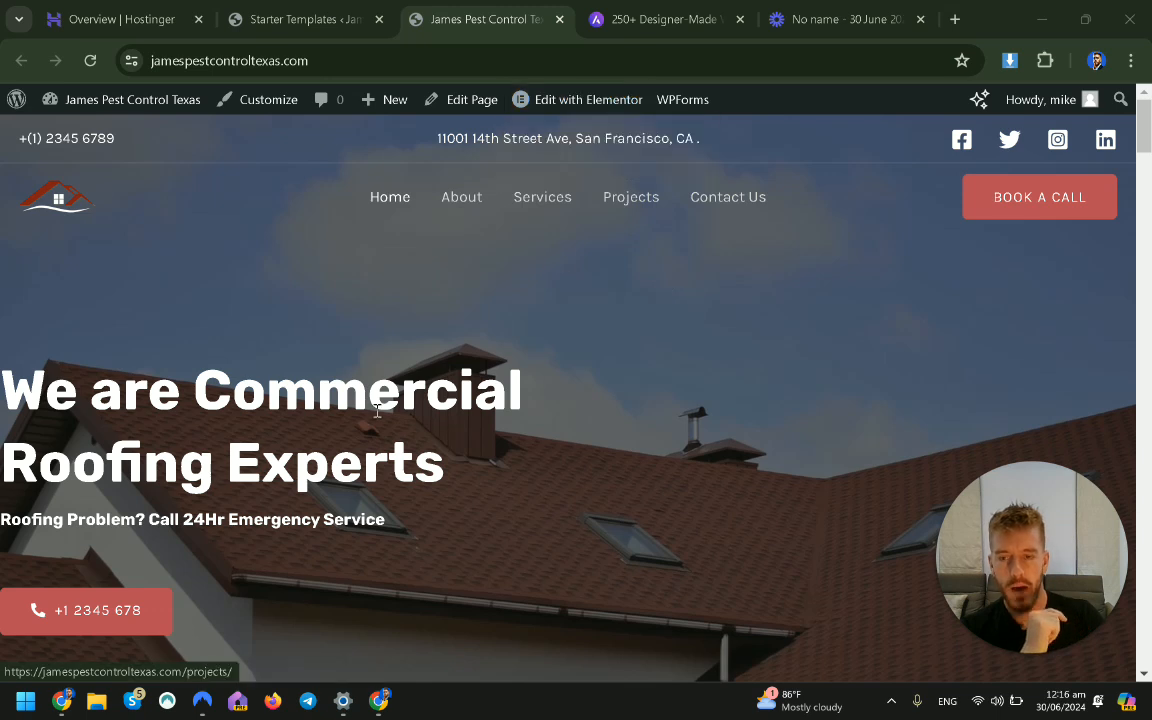
left_click_drag(255, 329, 265, 372)
left_click(629, 491)
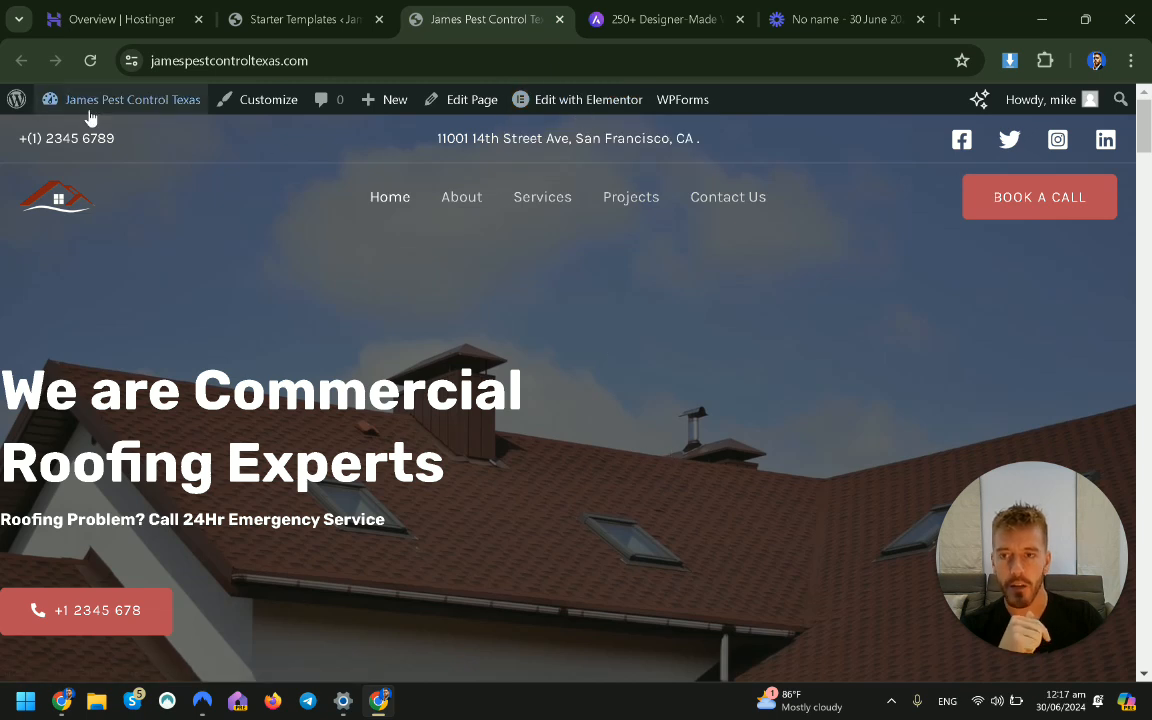
Open the WordPress admin Dashboard from the site-name menu in a new tab.
mouse_move(92, 112)
right_click(97, 145)
left_click(150, 157)
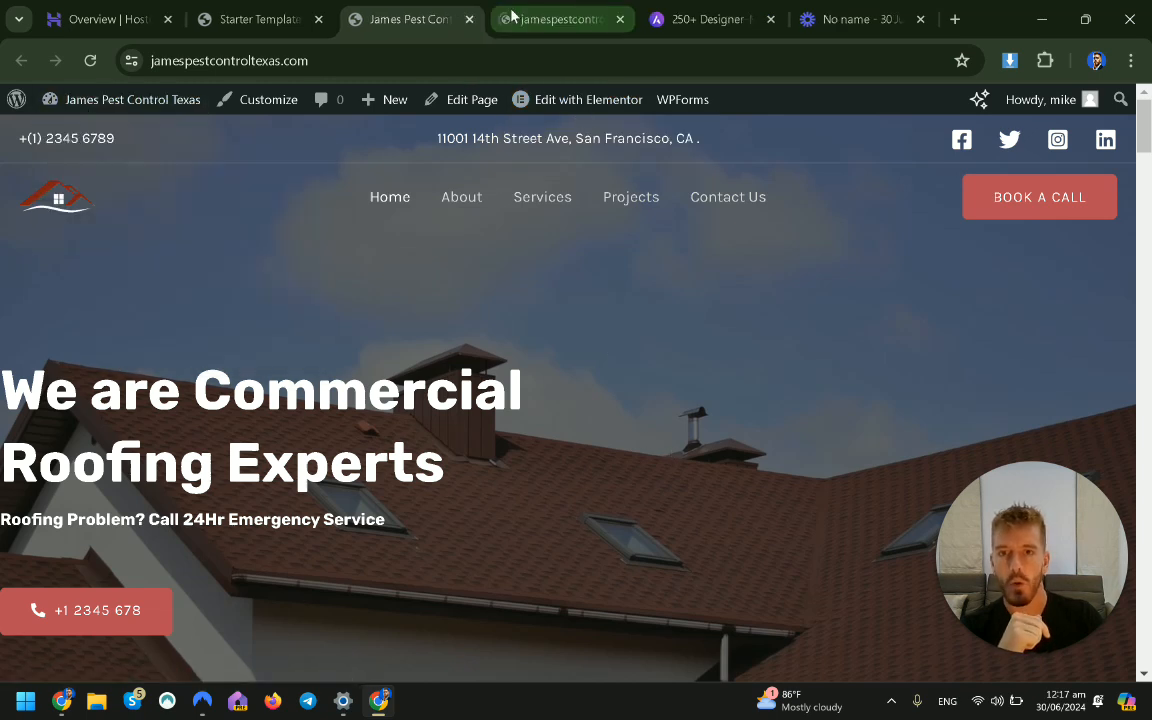
Show All Pages in the dashboard tab, listing Home among the 6 pages.
left_click(586, 12)
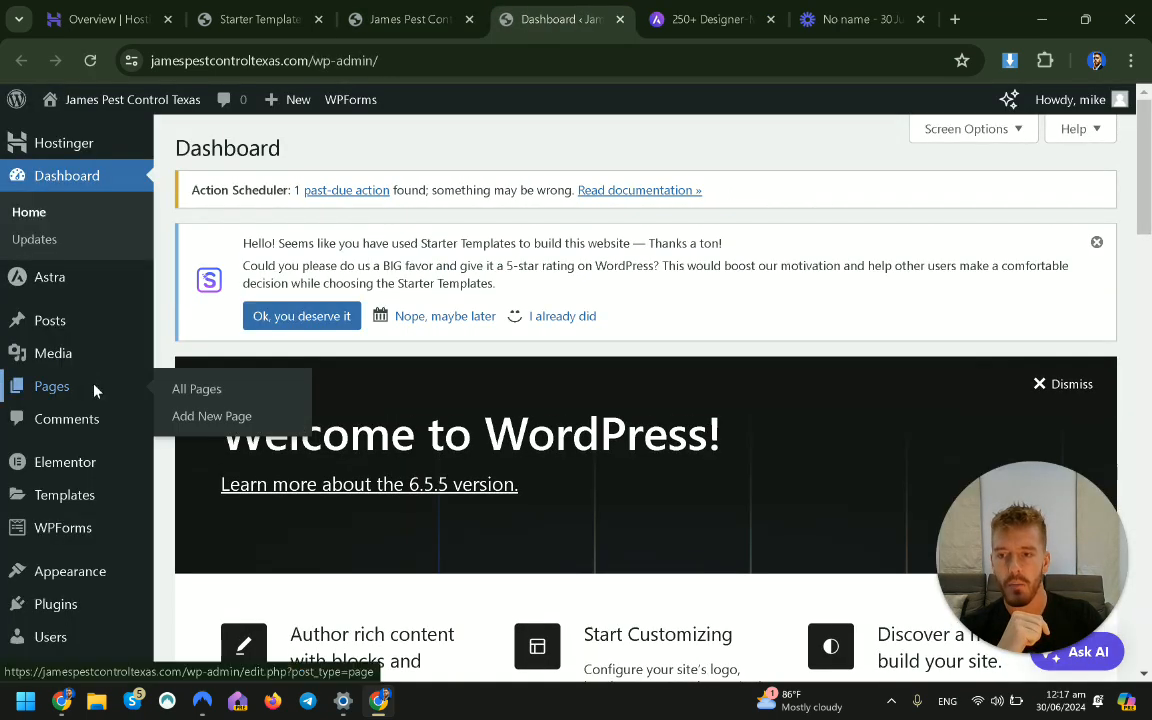
left_click(92, 390)
scroll(590, 342, "down", 4)
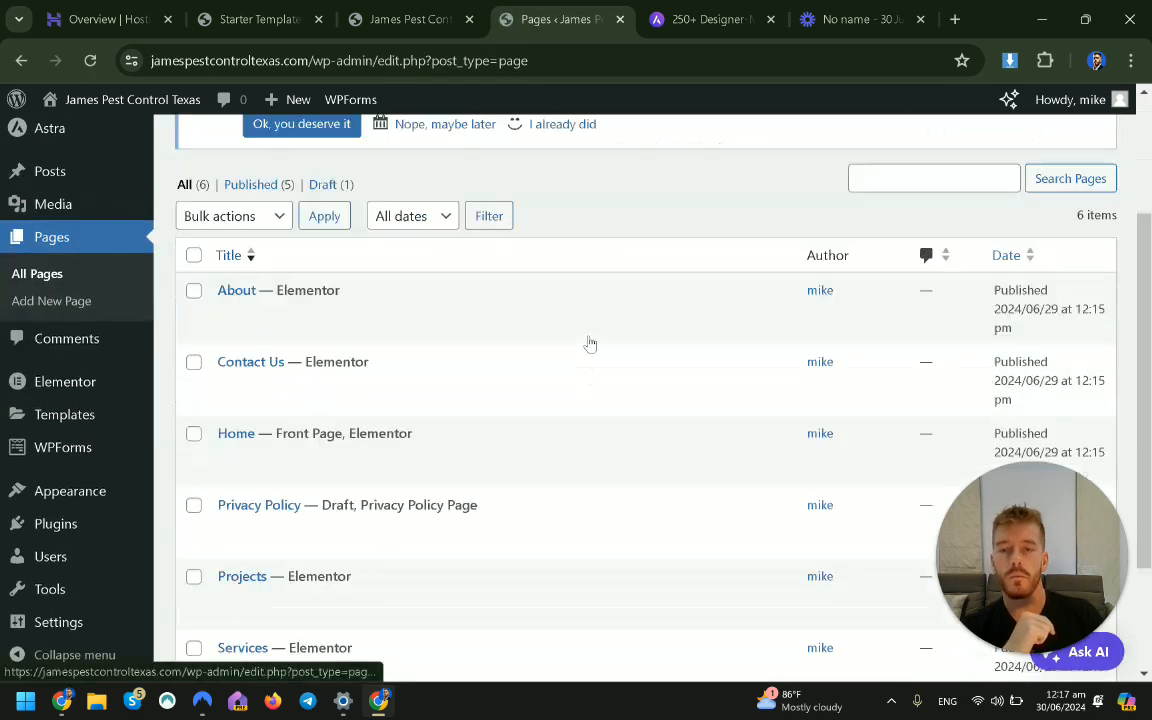
scroll(500, 465, "up", 2)
scroll(500, 465, "up", 2)
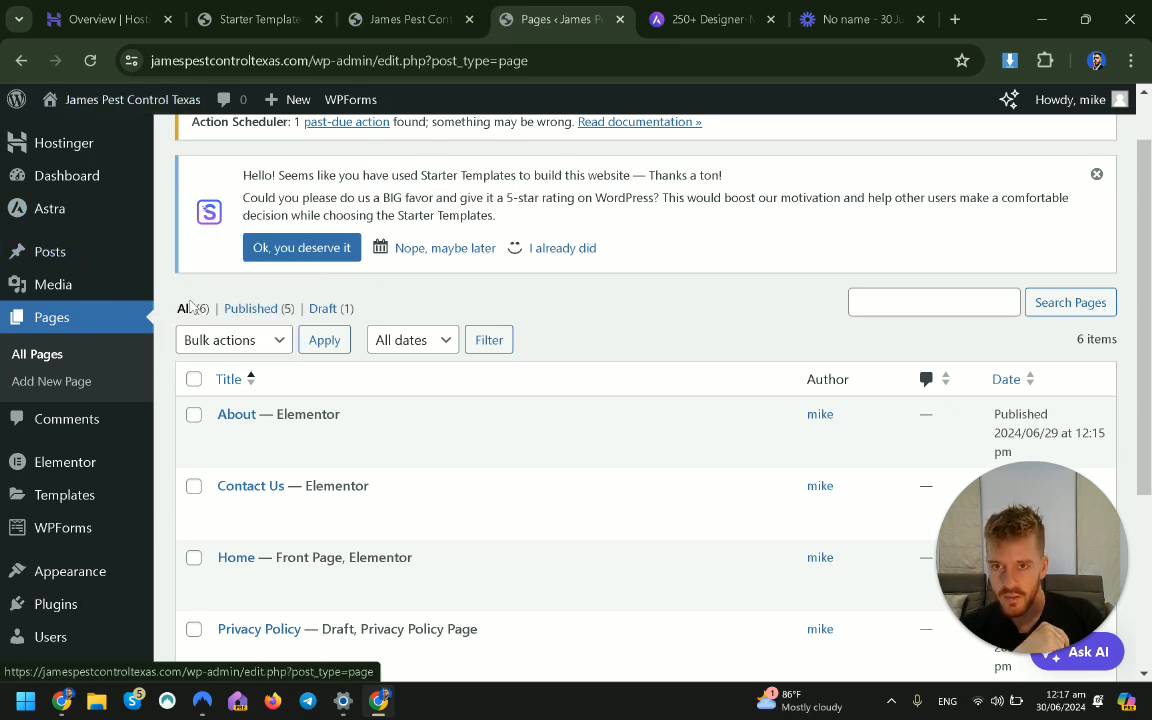
Switch between the Pages list and the live homepage, ending on the homepage.
left_click(410, 16)
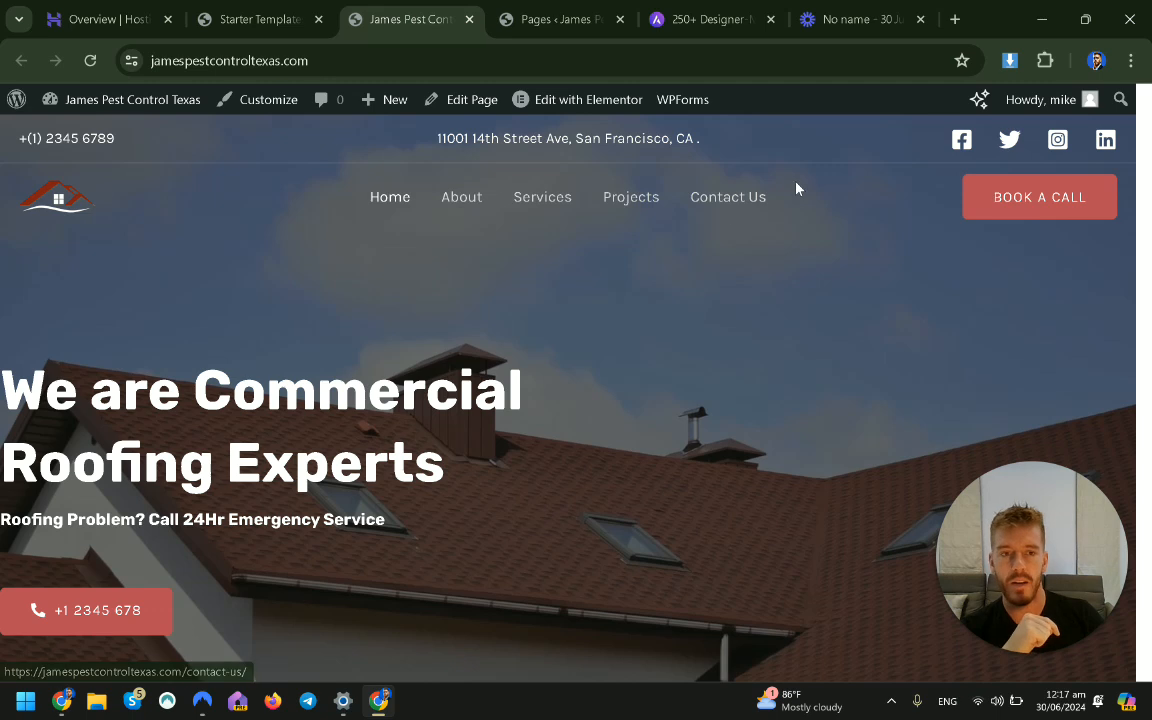
left_click(550, 30)
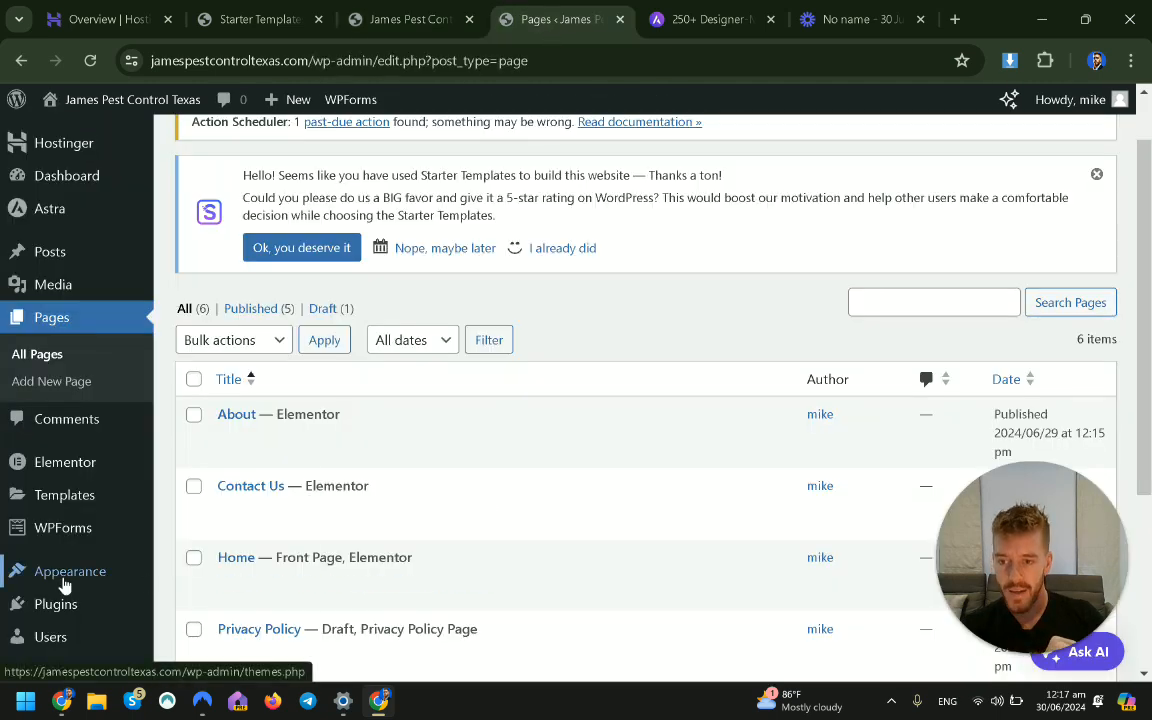
mouse_move(62, 580)
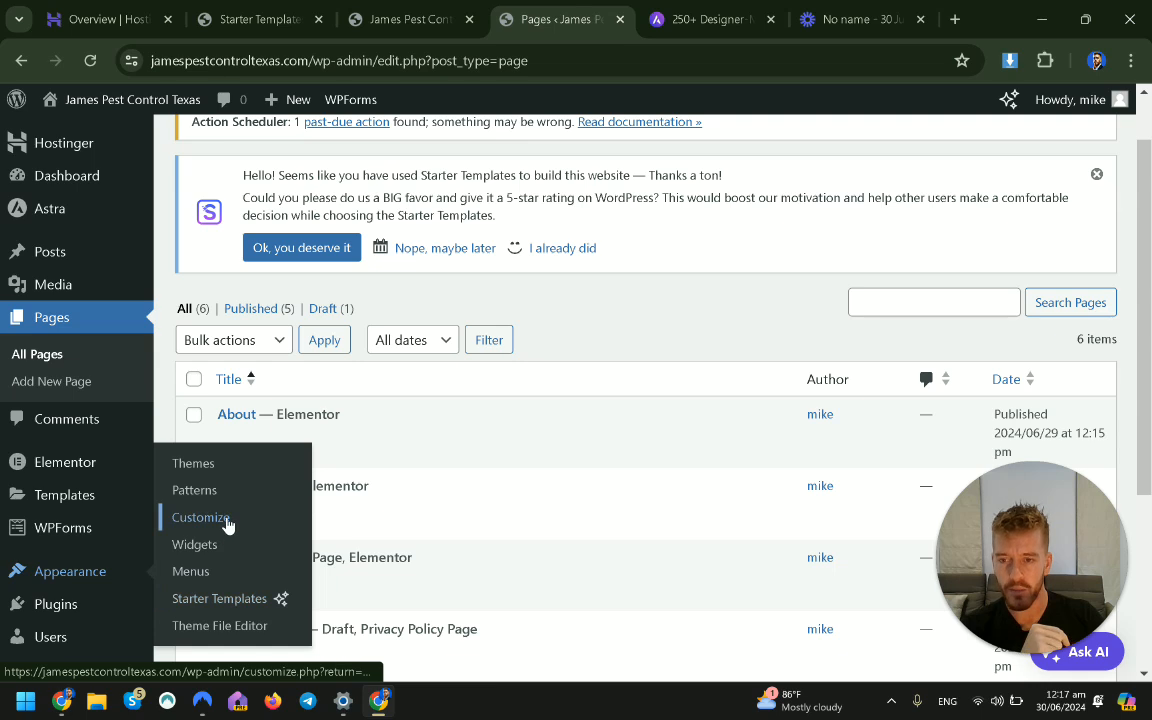
left_click(420, 19)
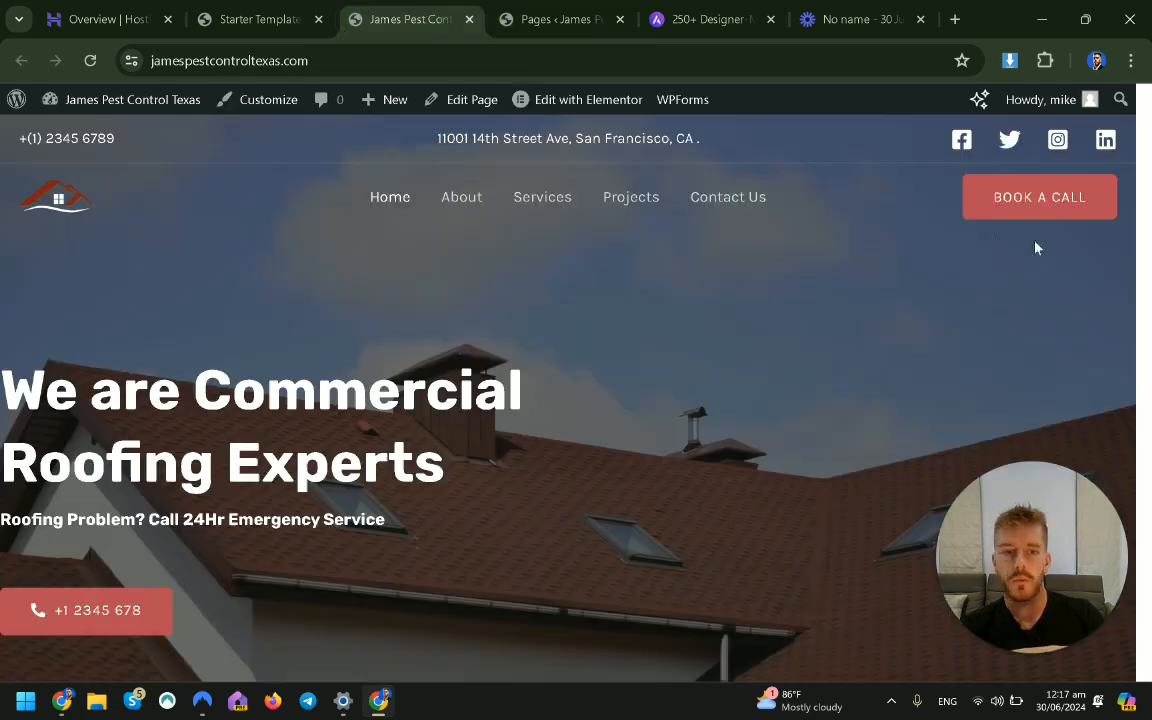
Open Home in Elementor, zoom the browser to 80% and close the Elementor AI announcement.
left_click(581, 104)
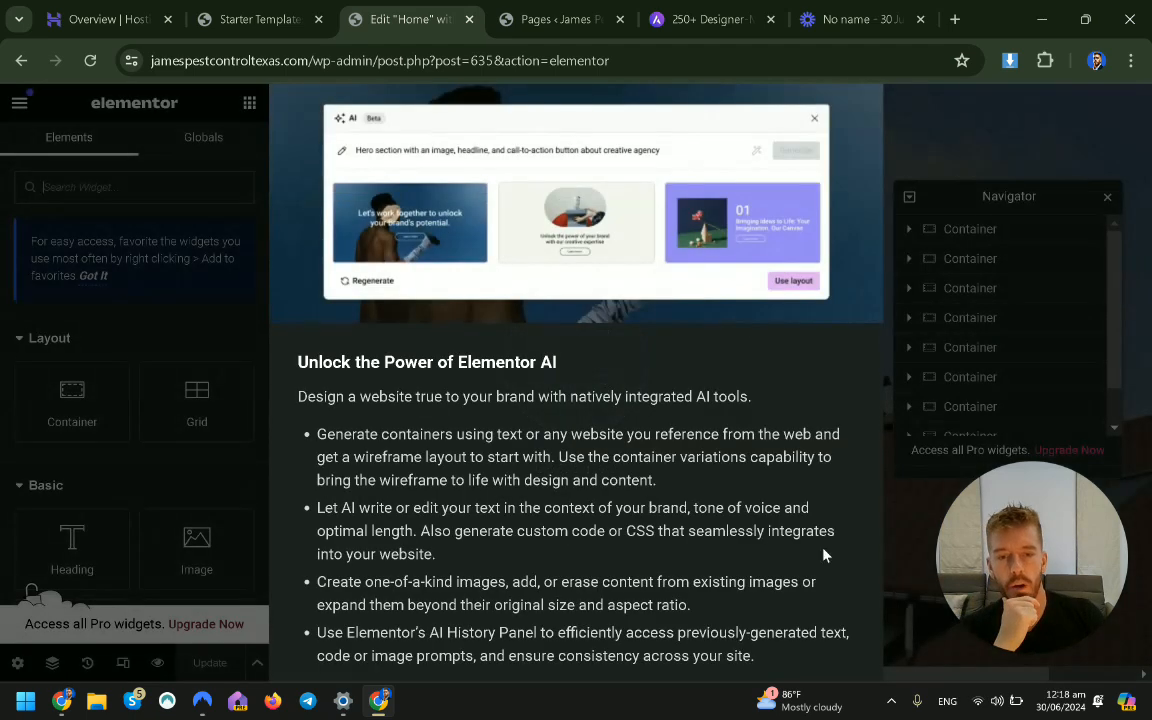
key("ctrl+minus")
key("ctrl+minus")
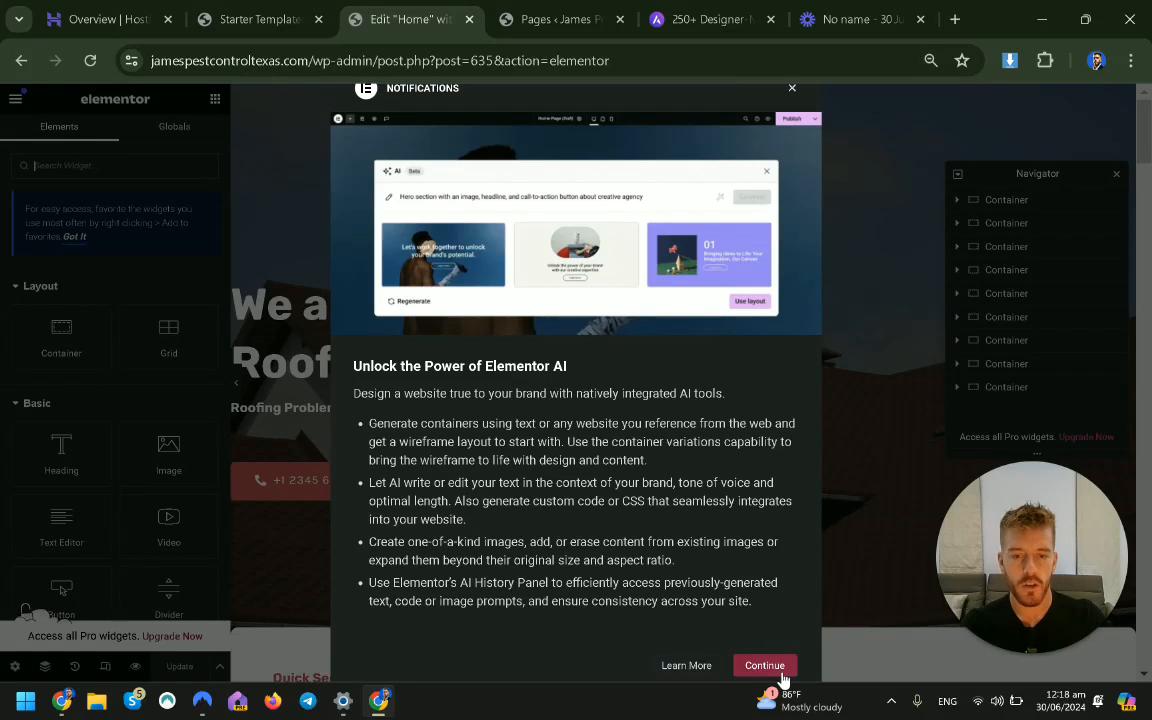
left_click(790, 90)
scroll(600, 420, "down", 1)
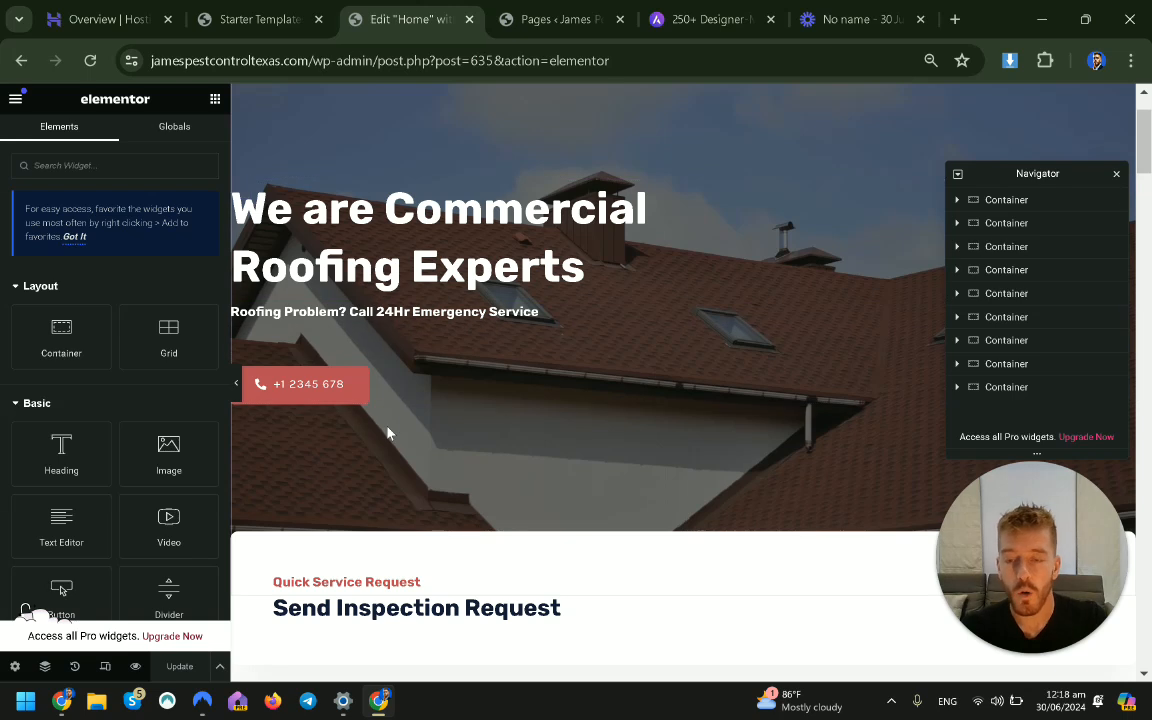
Change the hero heading's second line to 'Bobs Roofing'.
scroll(715, 455, "down", 1)
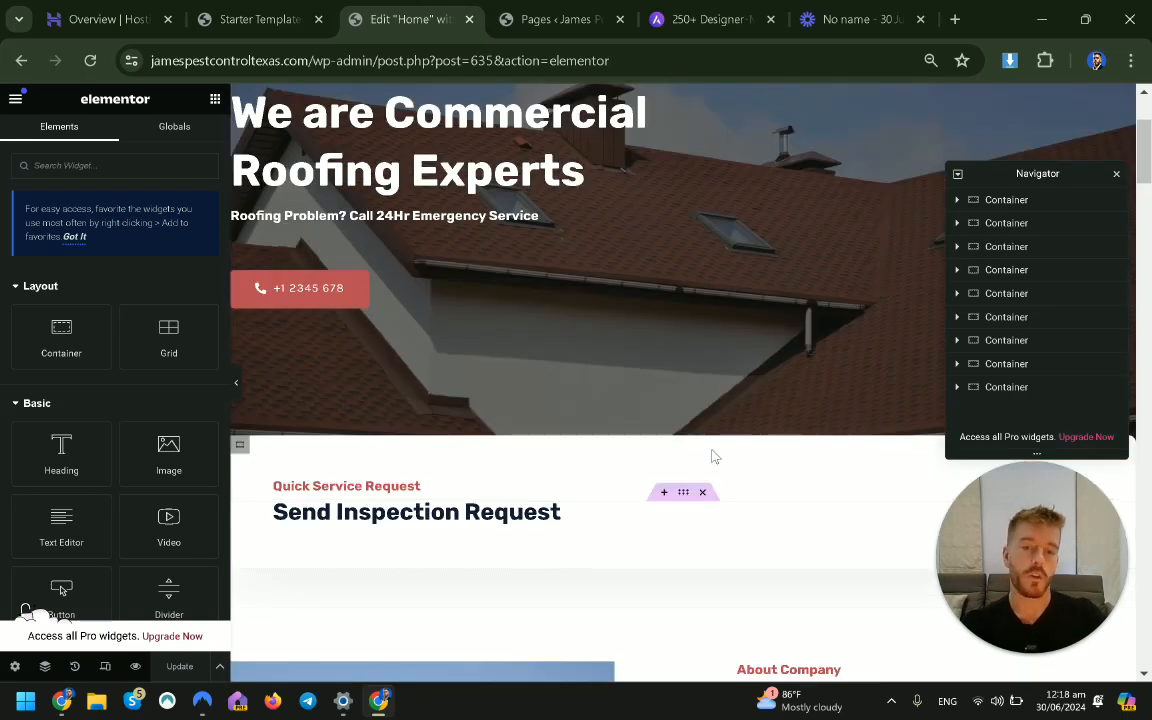
scroll(689, 378, "down", 2)
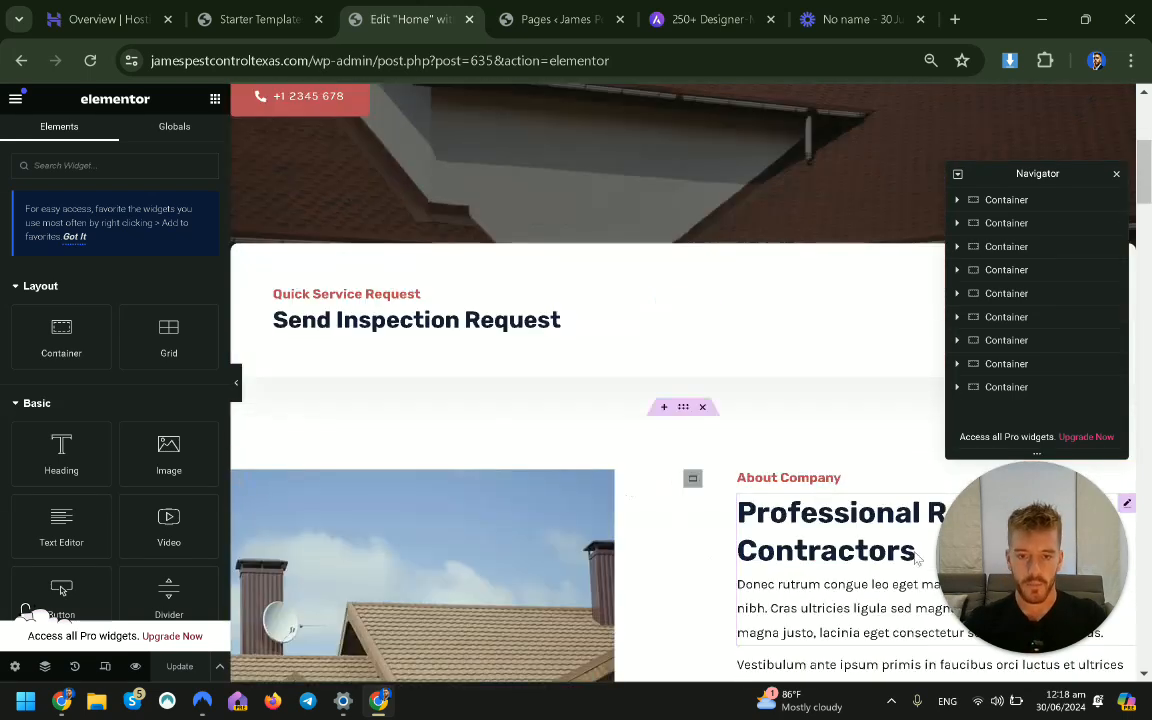
left_click(500, 510)
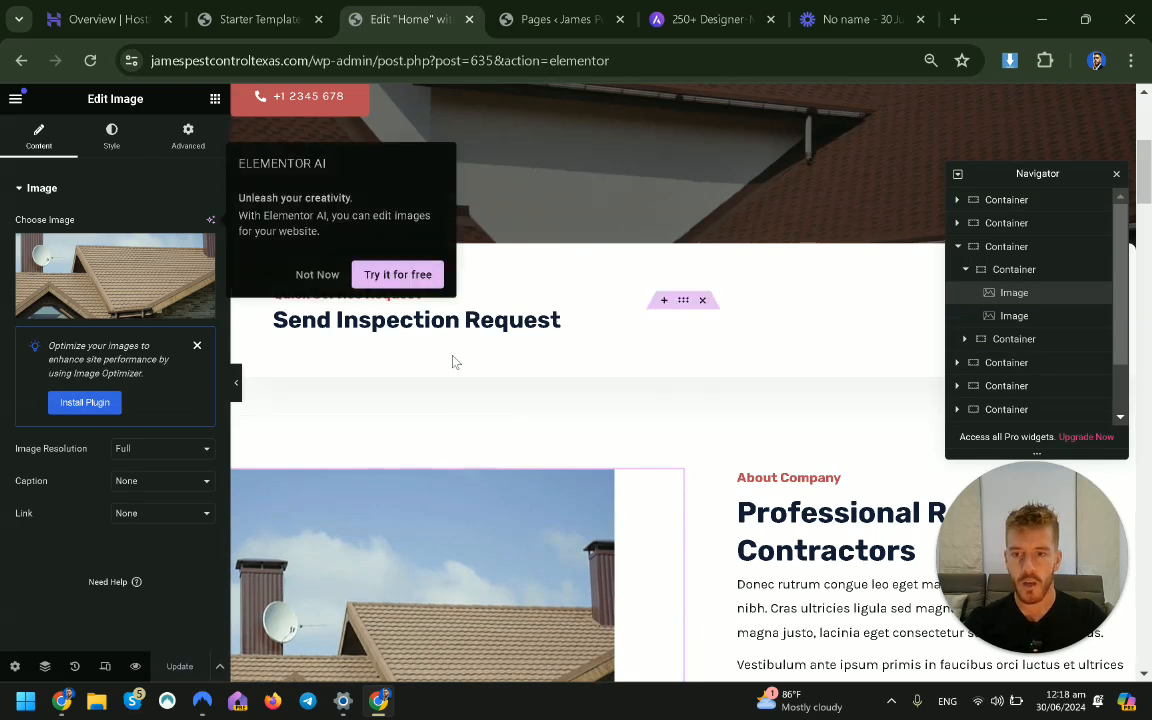
scroll(453, 358, "up", 4)
left_click(318, 275)
left_click(522, 327)
left_click(80, 261)
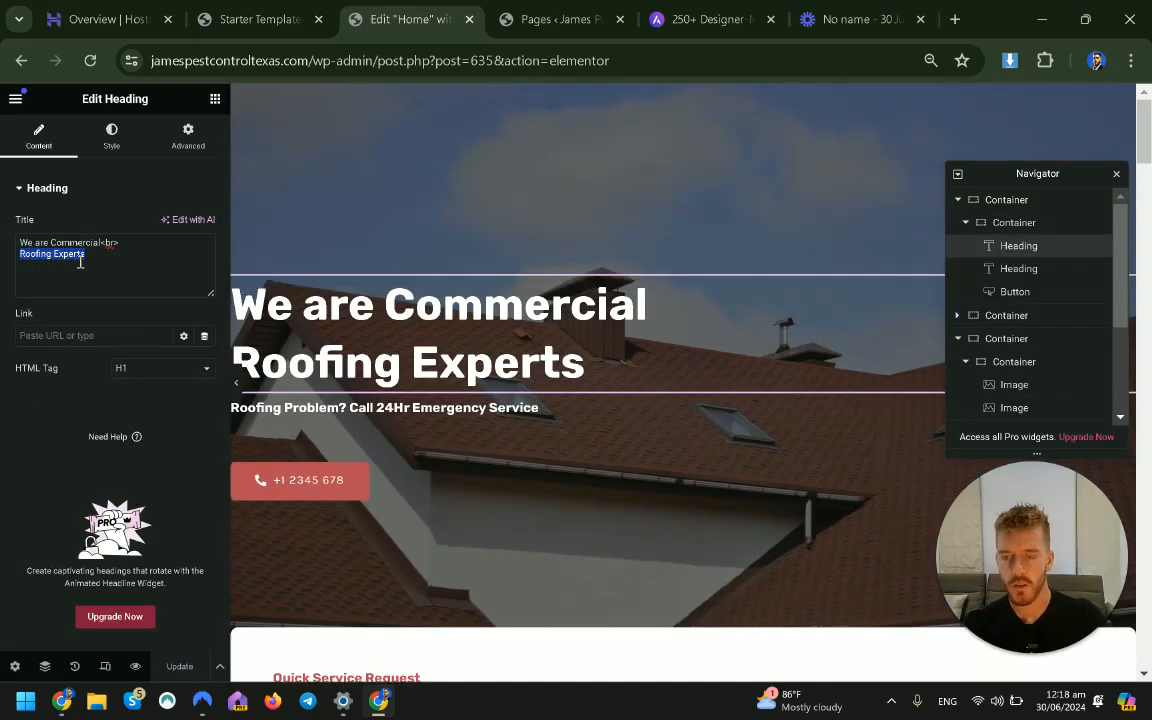
type("Bobs Roofing")
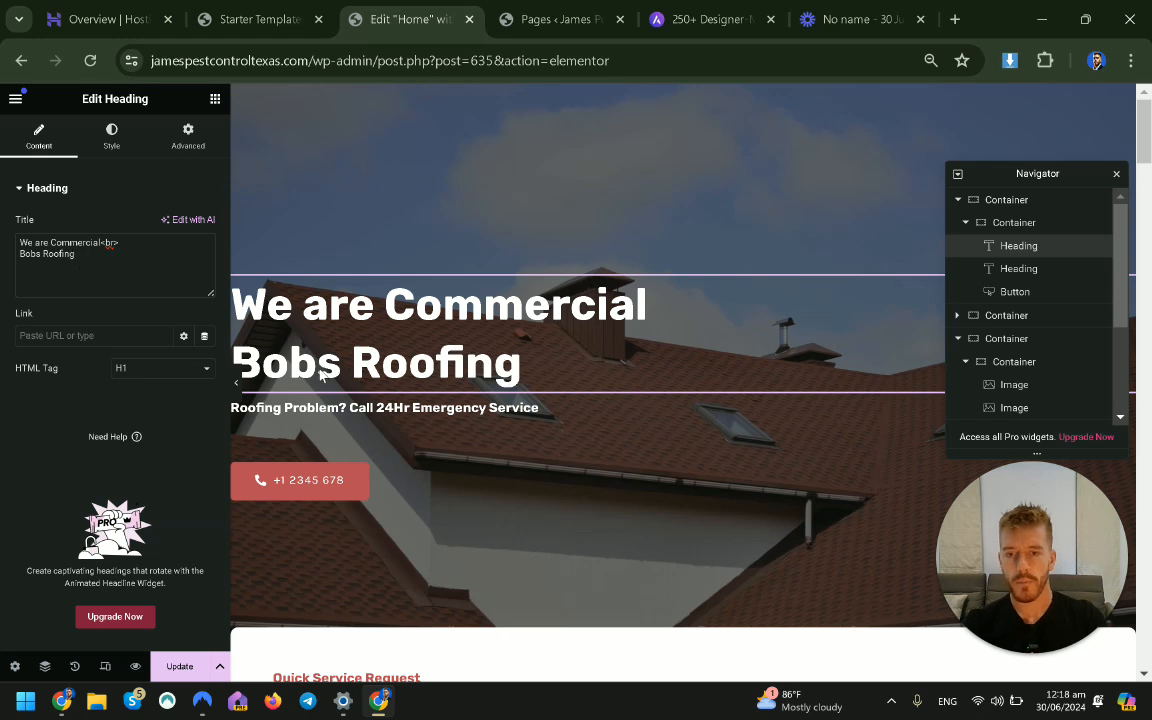
Replace the hero call button's label with a placeholder phone number.
left_click(398, 472)
left_click(133, 259)
type("1234567890")
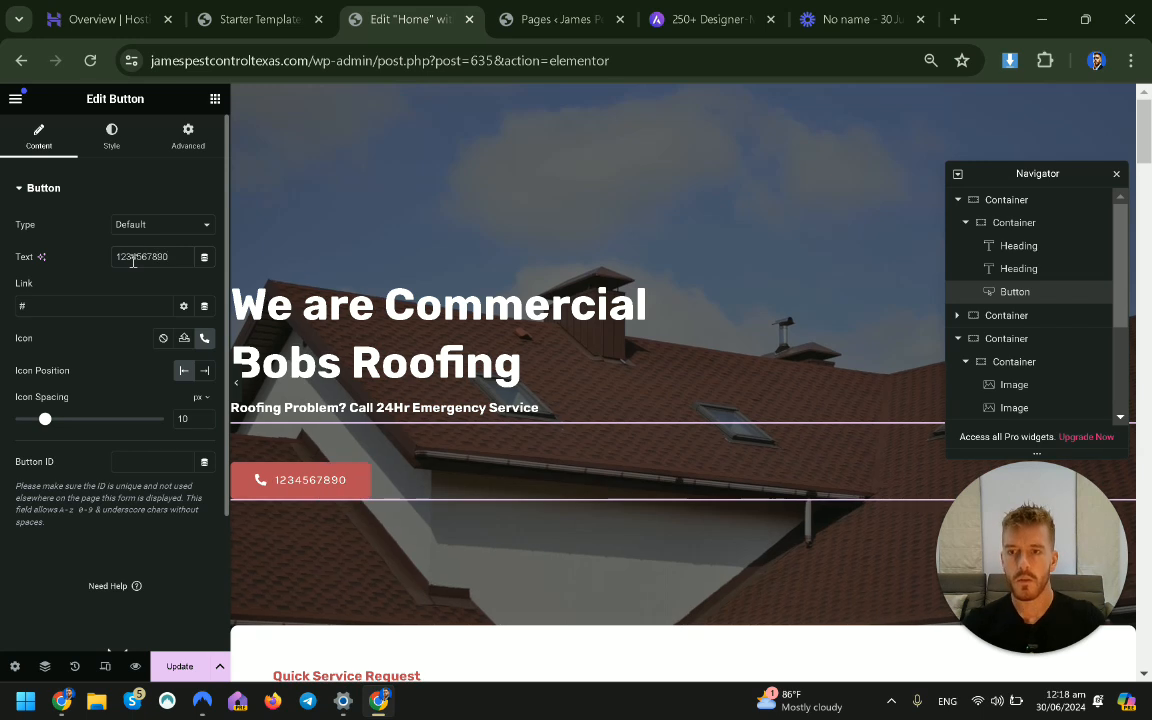
left_click(113, 138)
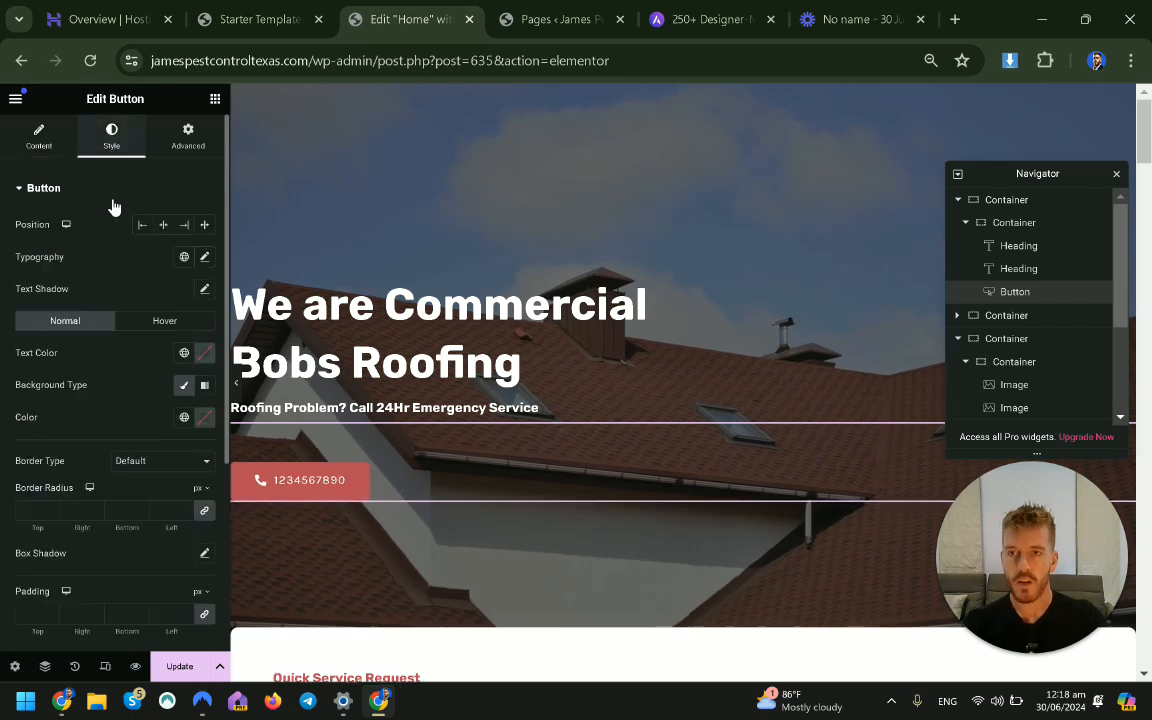
left_click(40, 137)
scroll(400, 352, "down", 4)
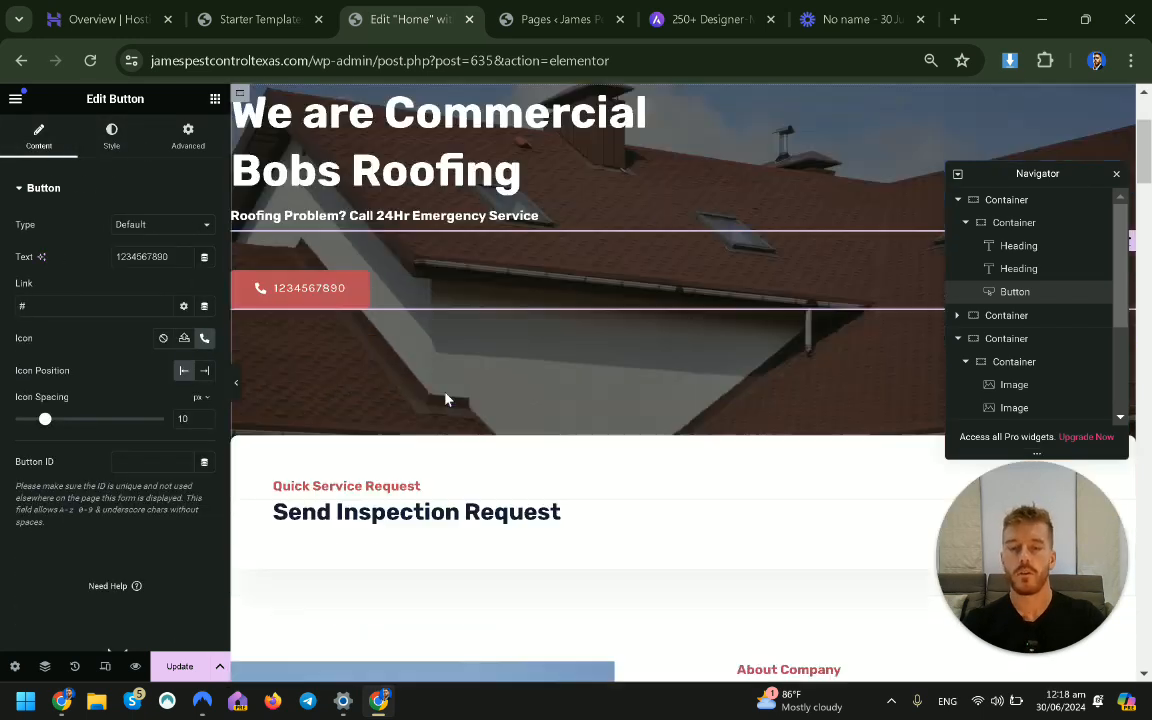
scroll(434, 330, "down", 4)
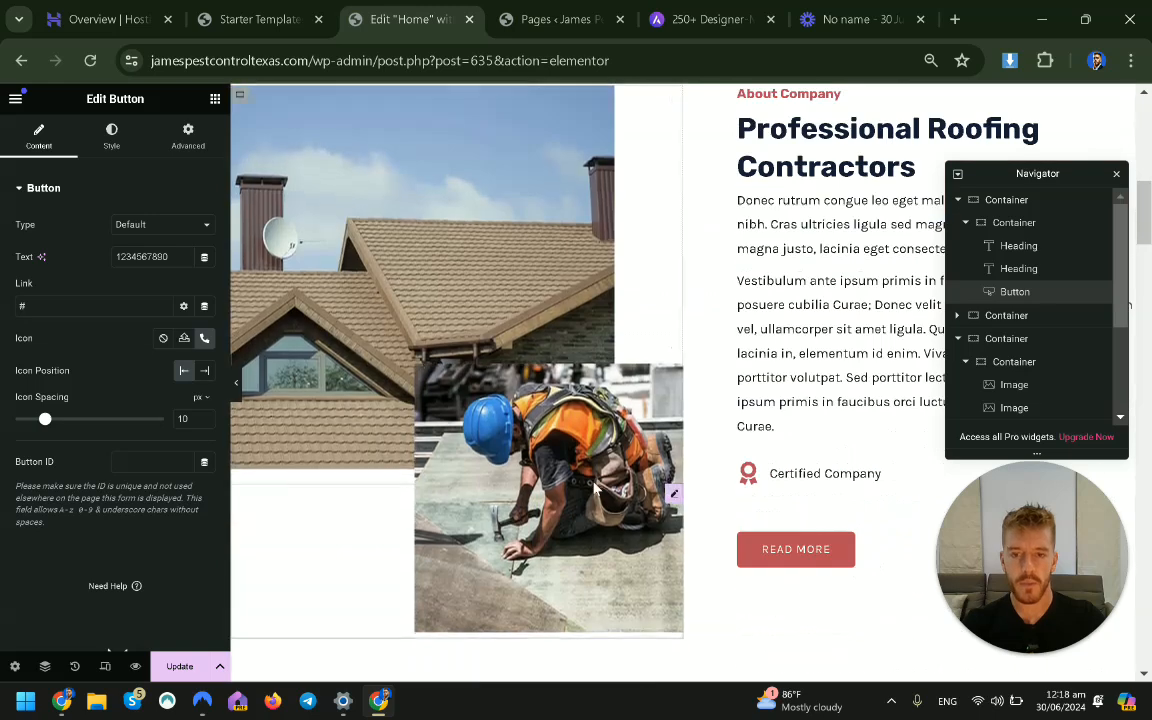
left_click(540, 460)
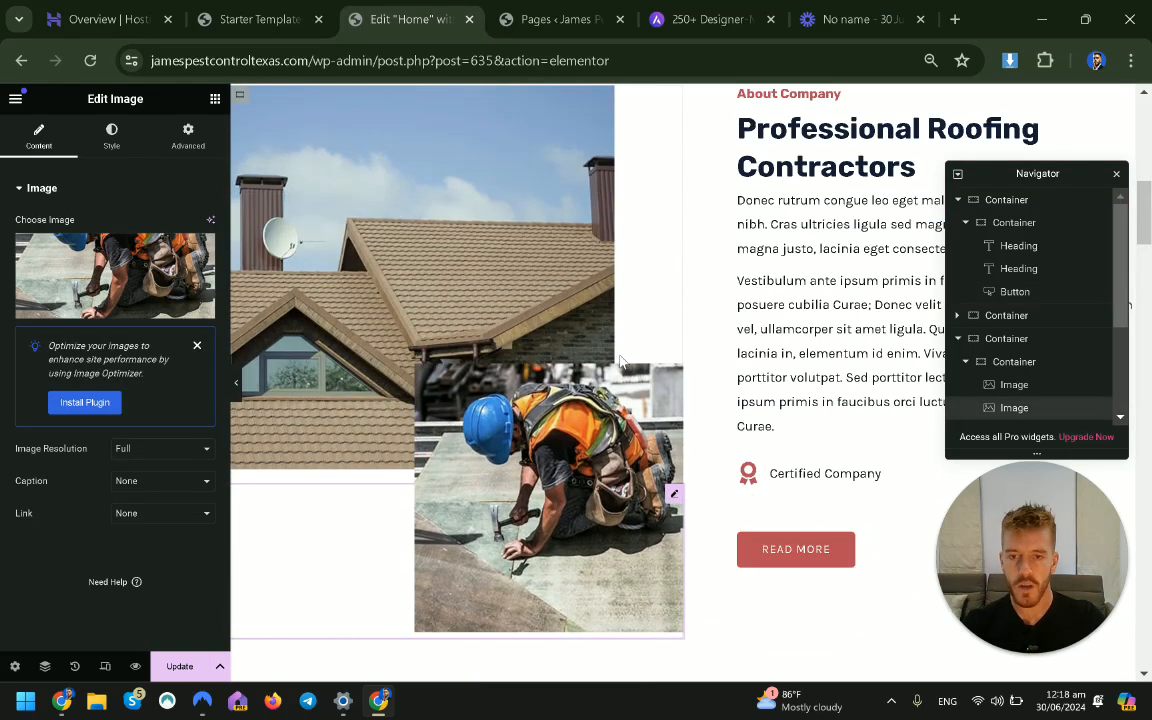
scroll(532, 424, "down", 5)
scroll(532, 420, "down", 4)
scroll(645, 478, "up", 17)
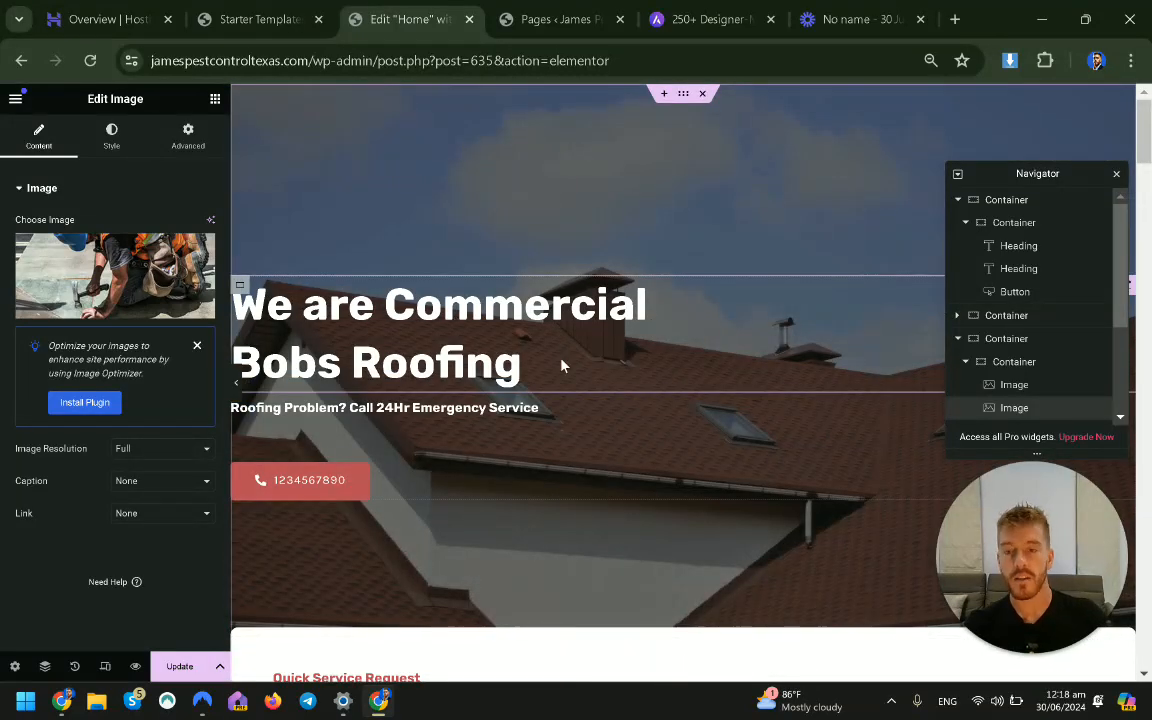
Replace the hero heading's second line with the placeholder text 'Jadjiwlajdw'.
left_click(460, 322)
triple_click(61, 262)
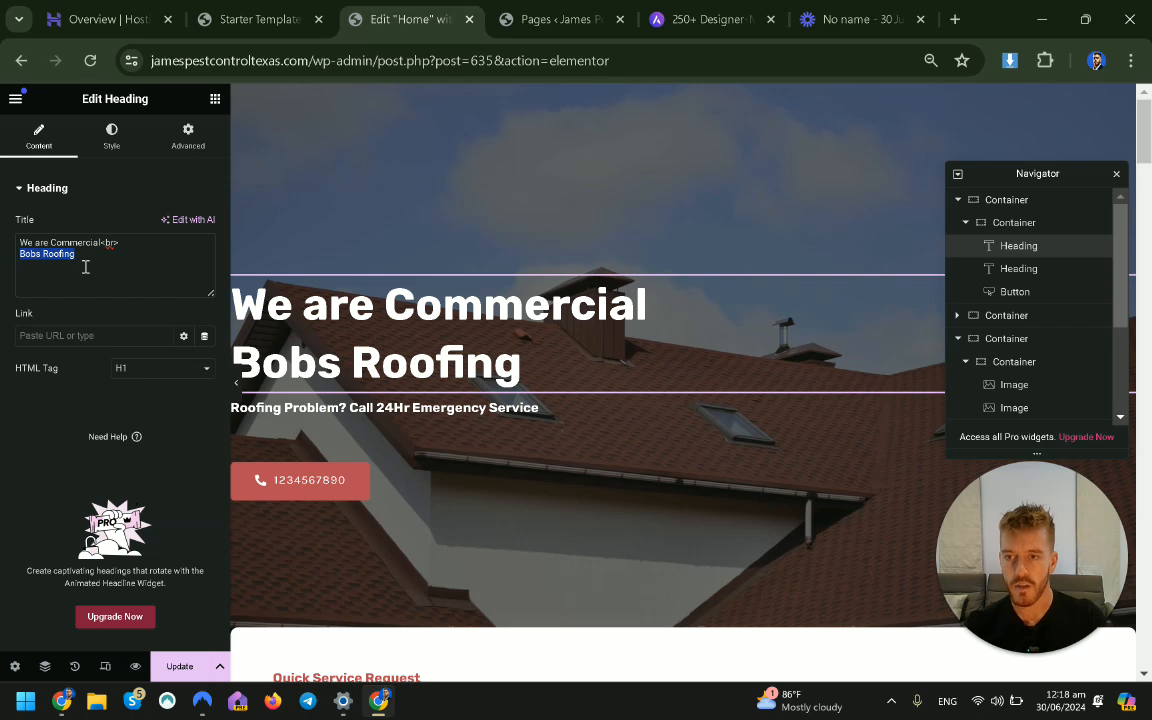
left_click(365, 488)
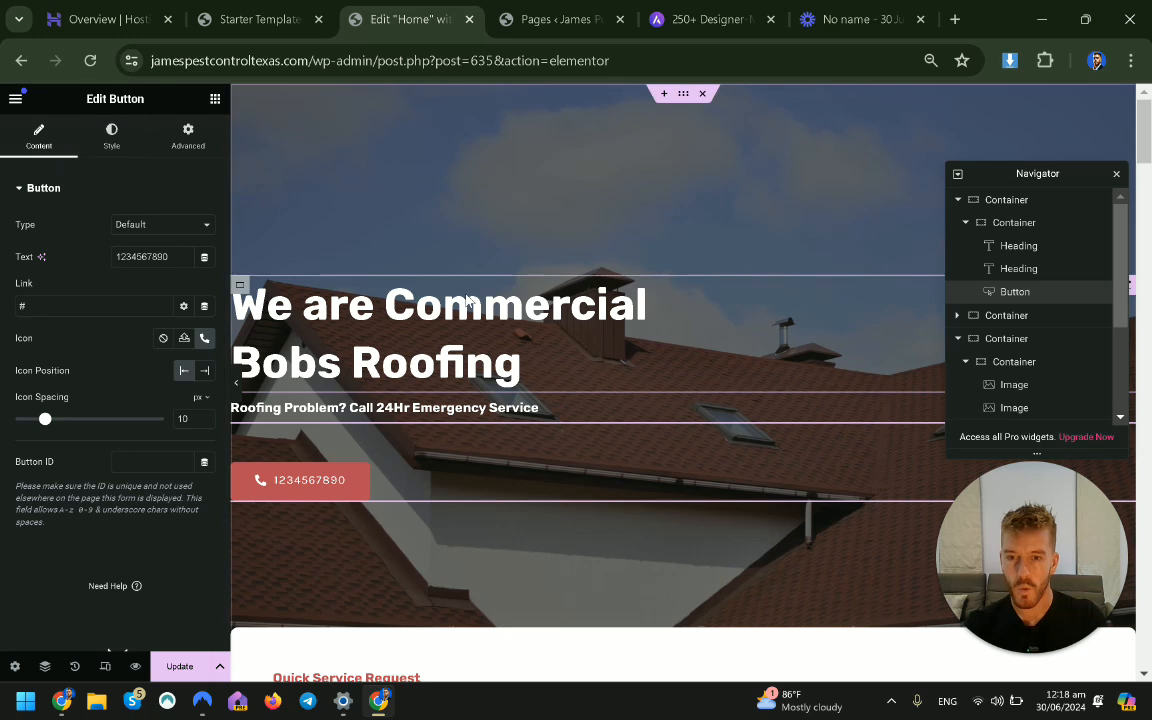
left_click(466, 300)
left_click(111, 137)
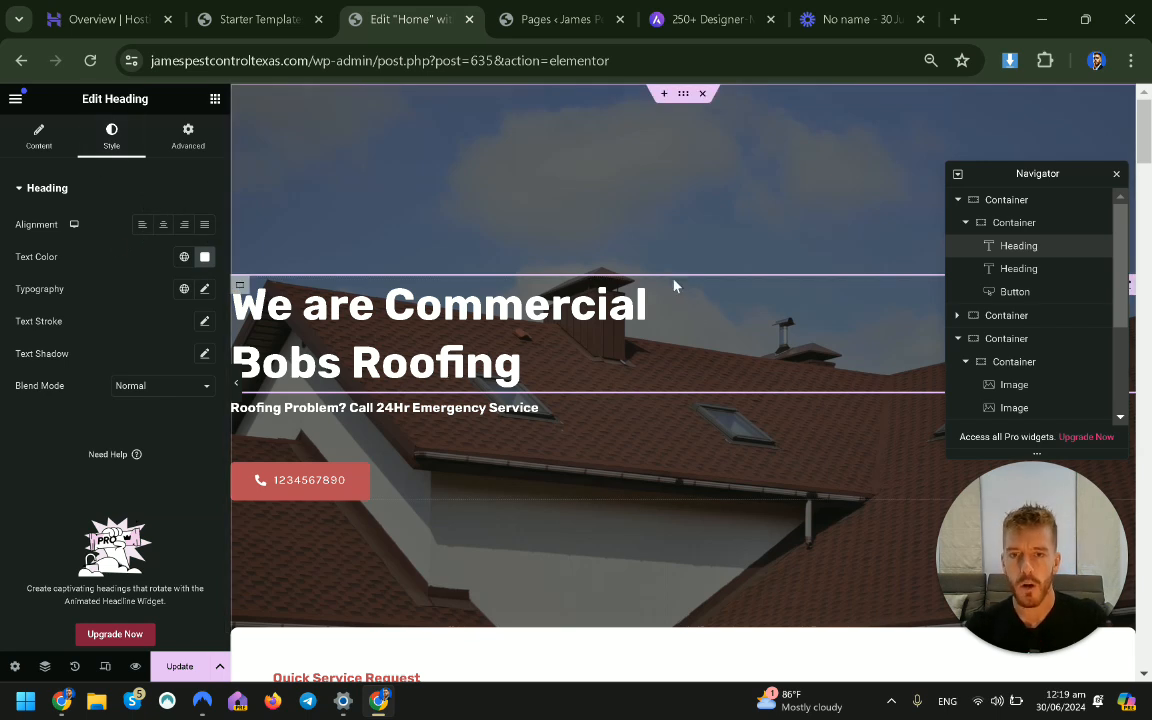
left_click(430, 490)
left_click(470, 342)
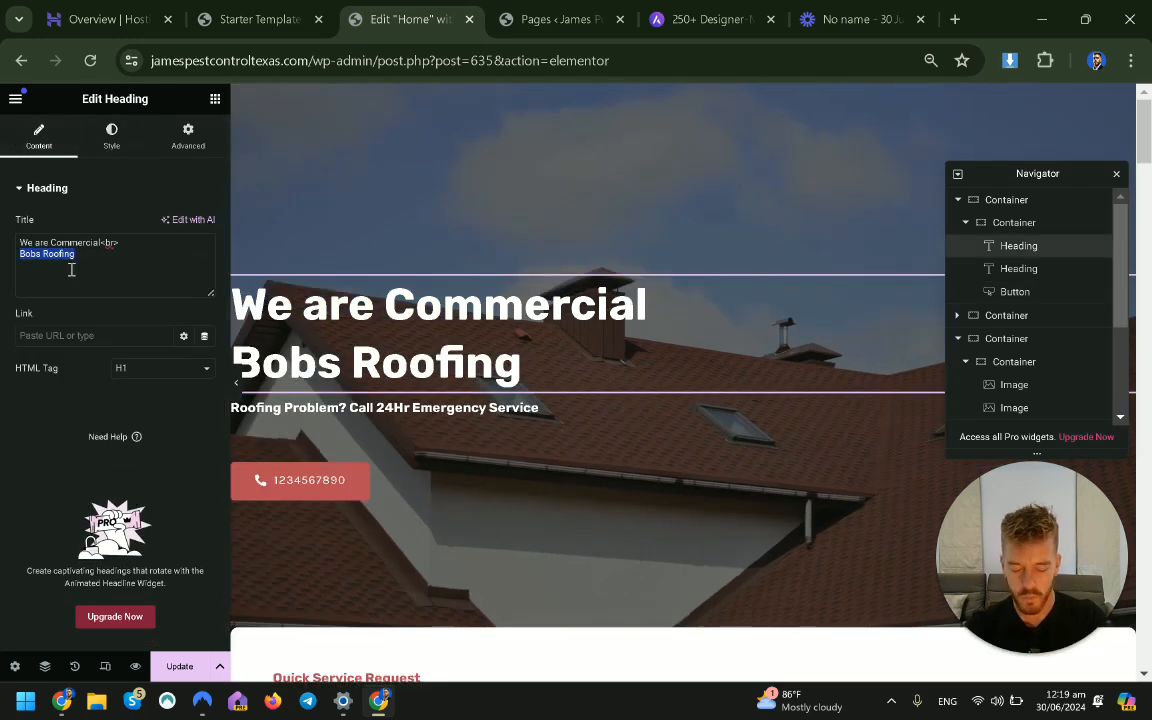
type("Jadjiwlajdw")
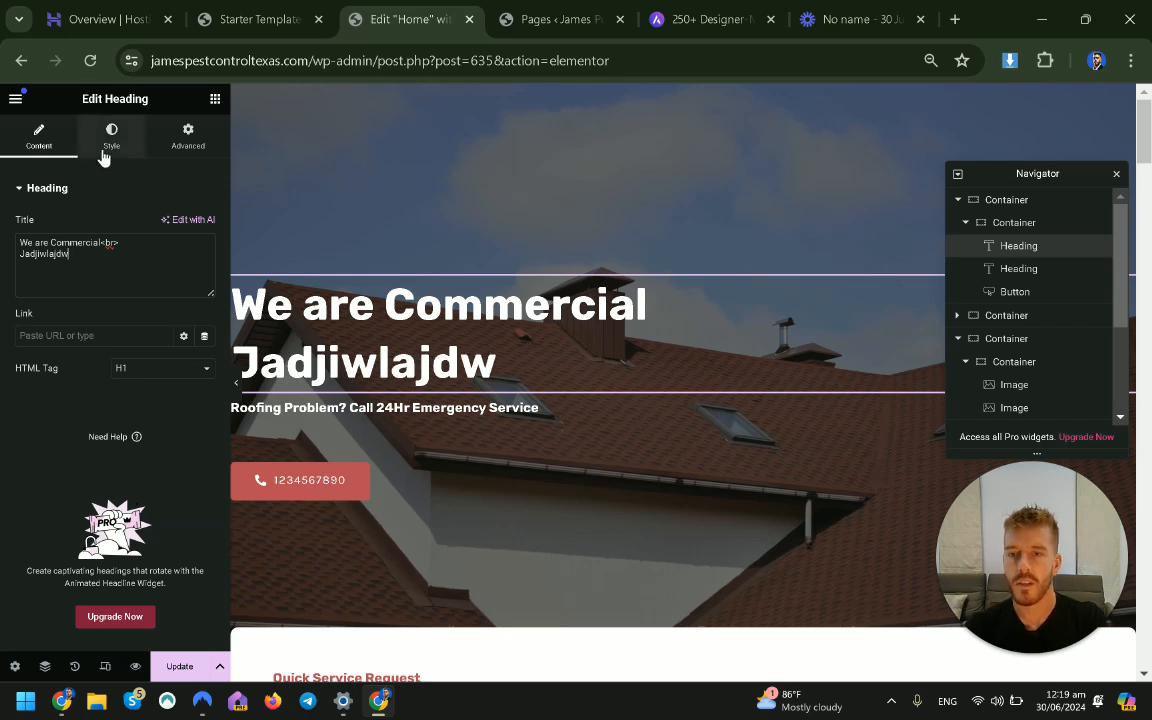
Keep the heading left-aligned and change its text colour to grey #606060.
left_click(102, 152)
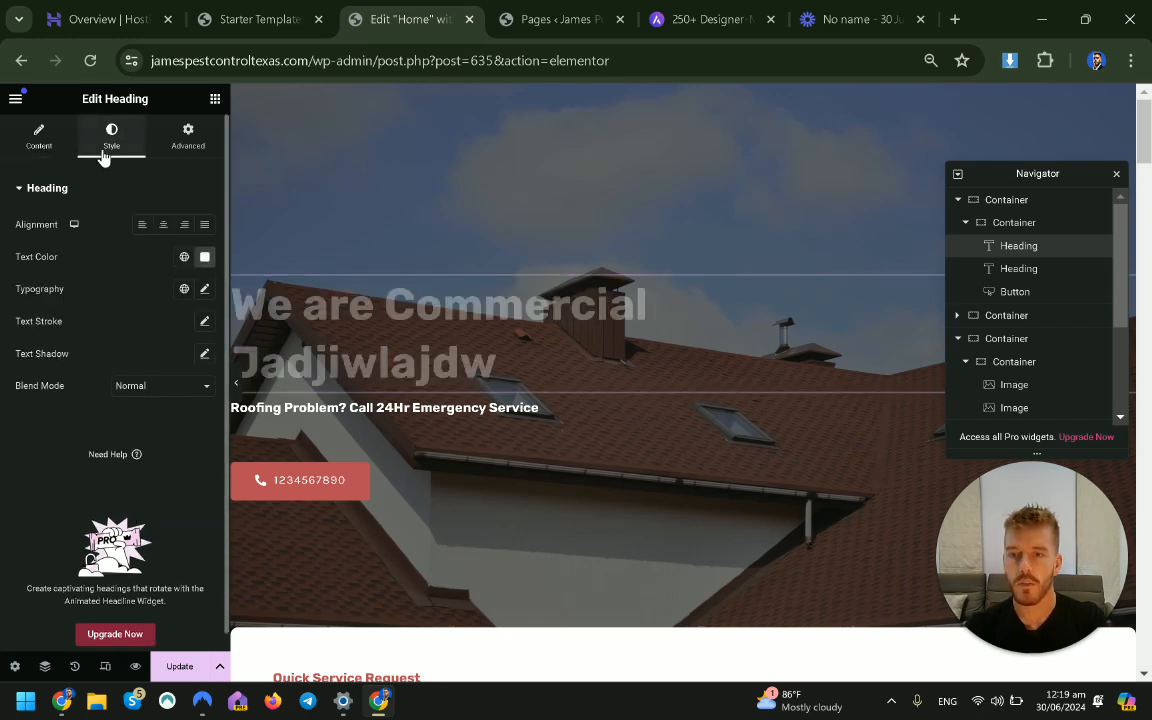
left_click(163, 228)
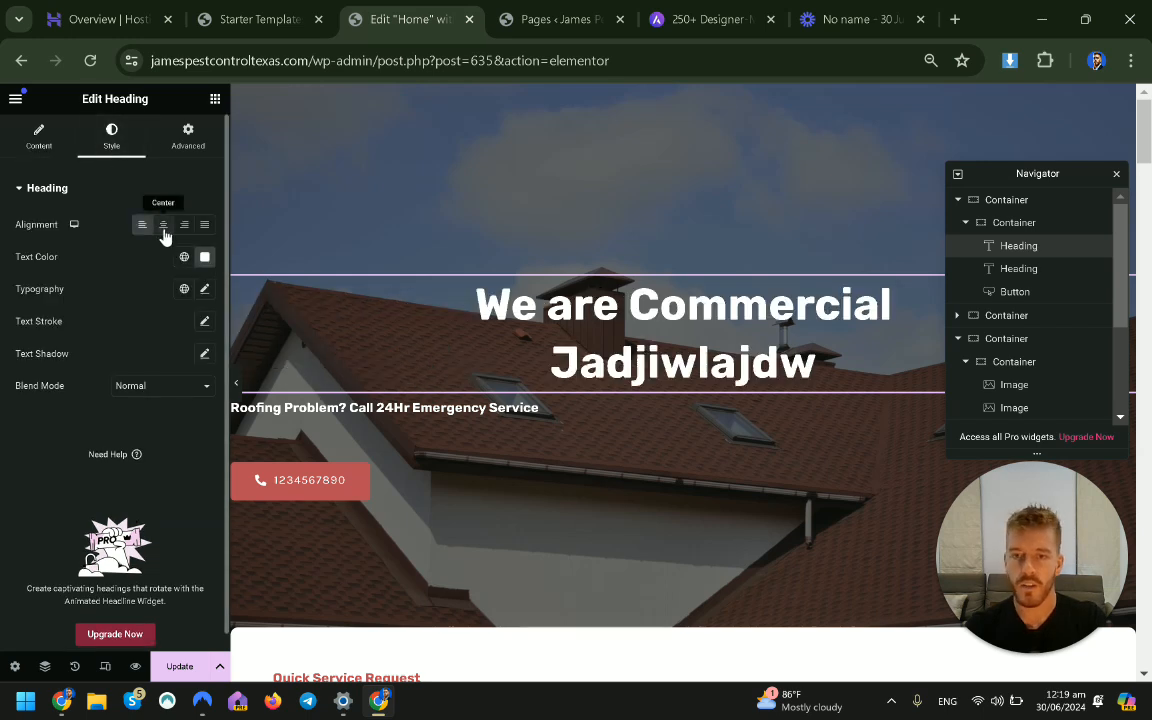
left_click(140, 230)
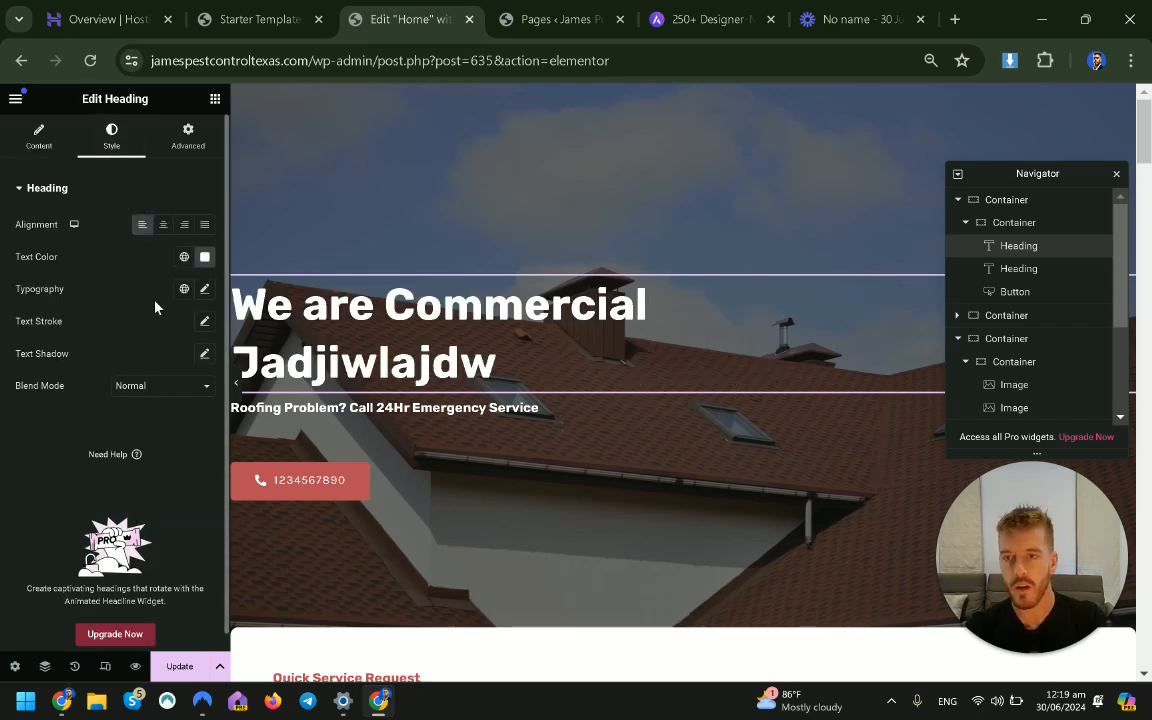
left_click(205, 261)
left_click_drag(232, 334, 113, 391)
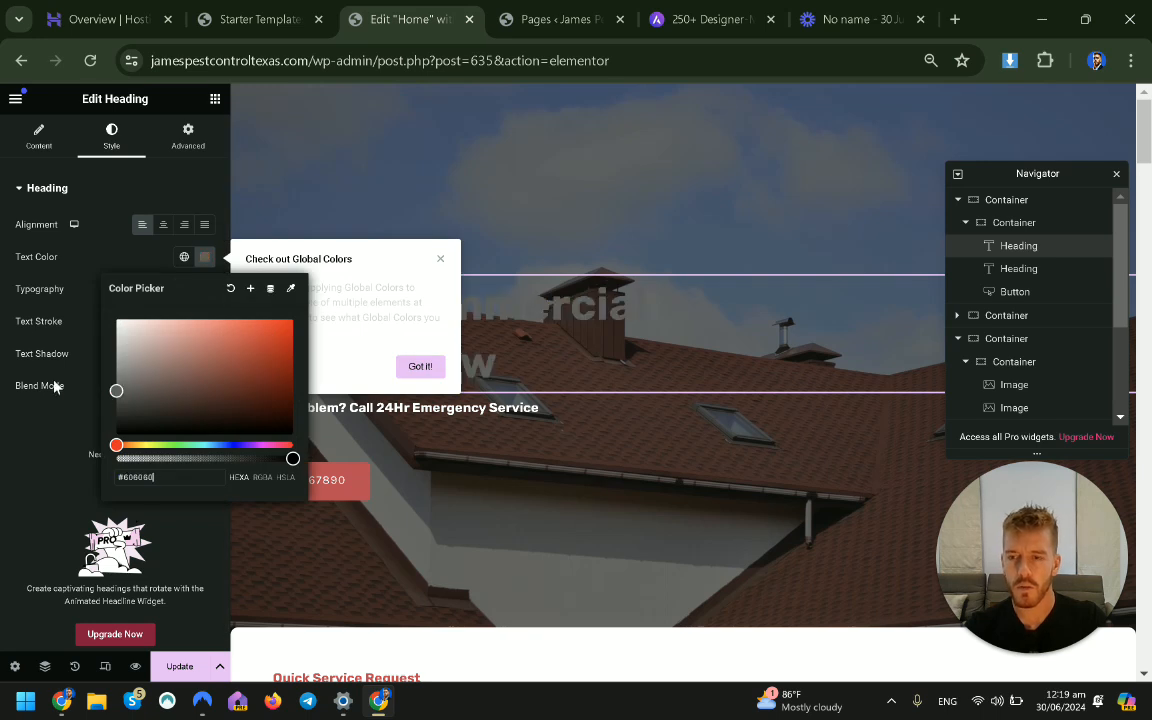
left_click(4, 297)
Set the heading font to Abhaya Libre, then undo the font change.
left_click(204, 288)
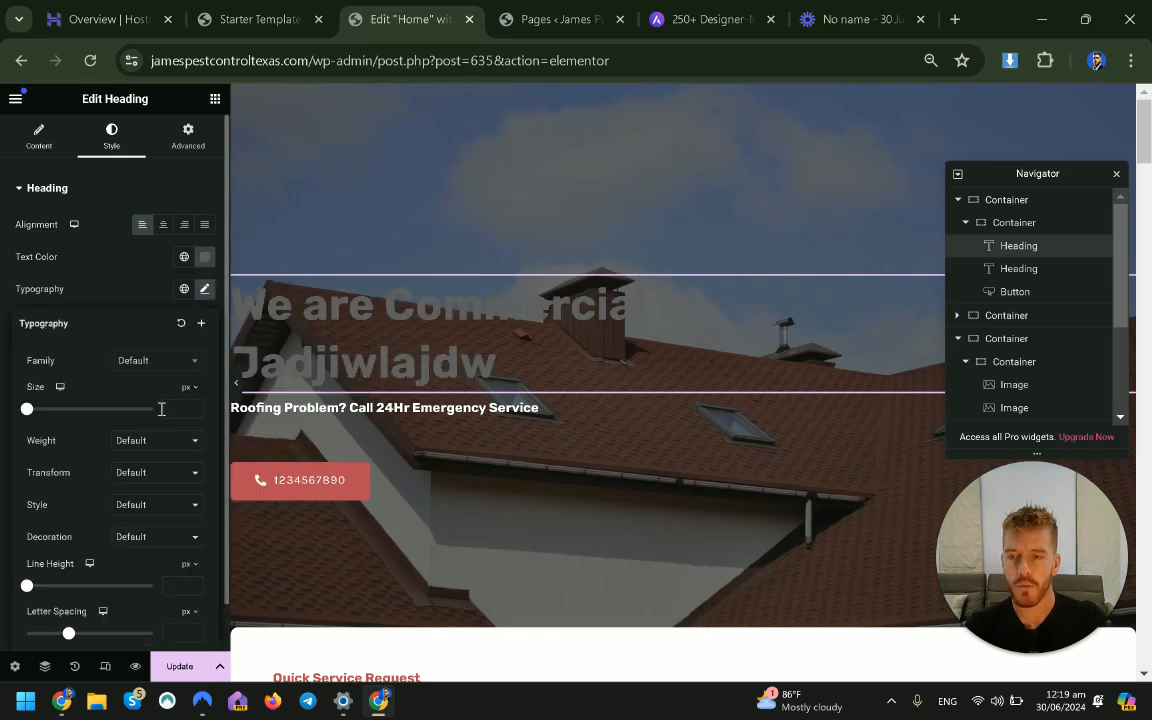
left_click(180, 366)
left_click(180, 366)
left_click(180, 366)
scroll(152, 494, "down", 2)
scroll(150, 494, "down", 2)
left_click(154, 486)
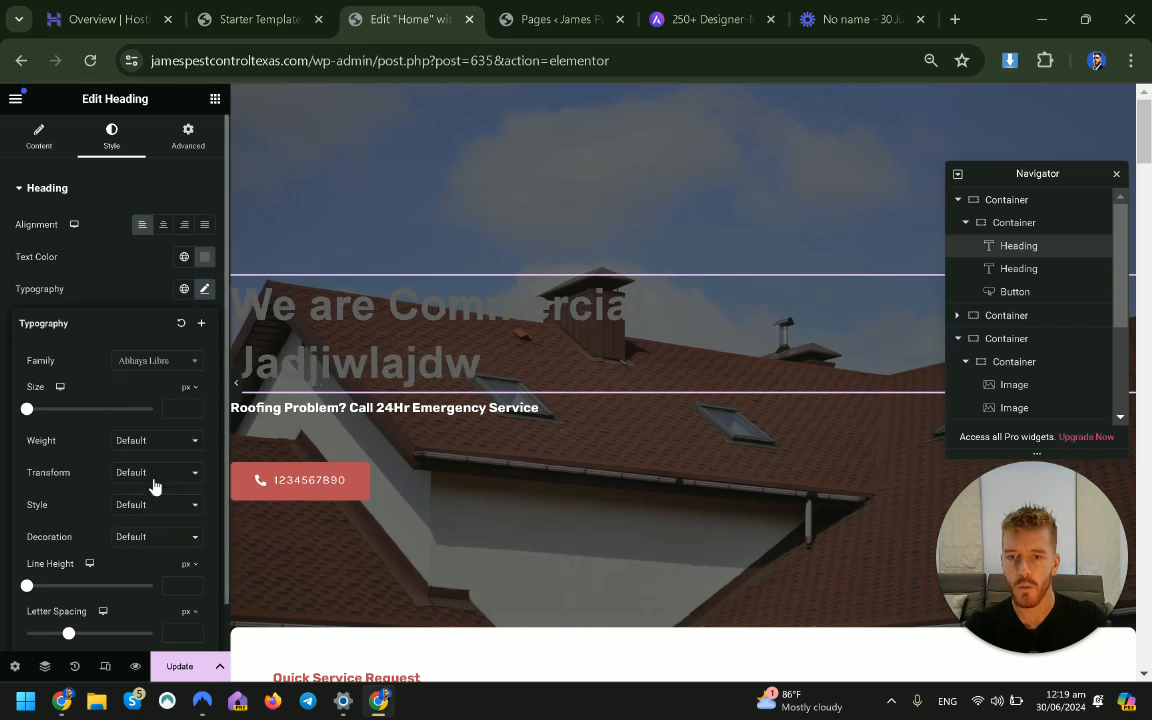
left_click(3, 375)
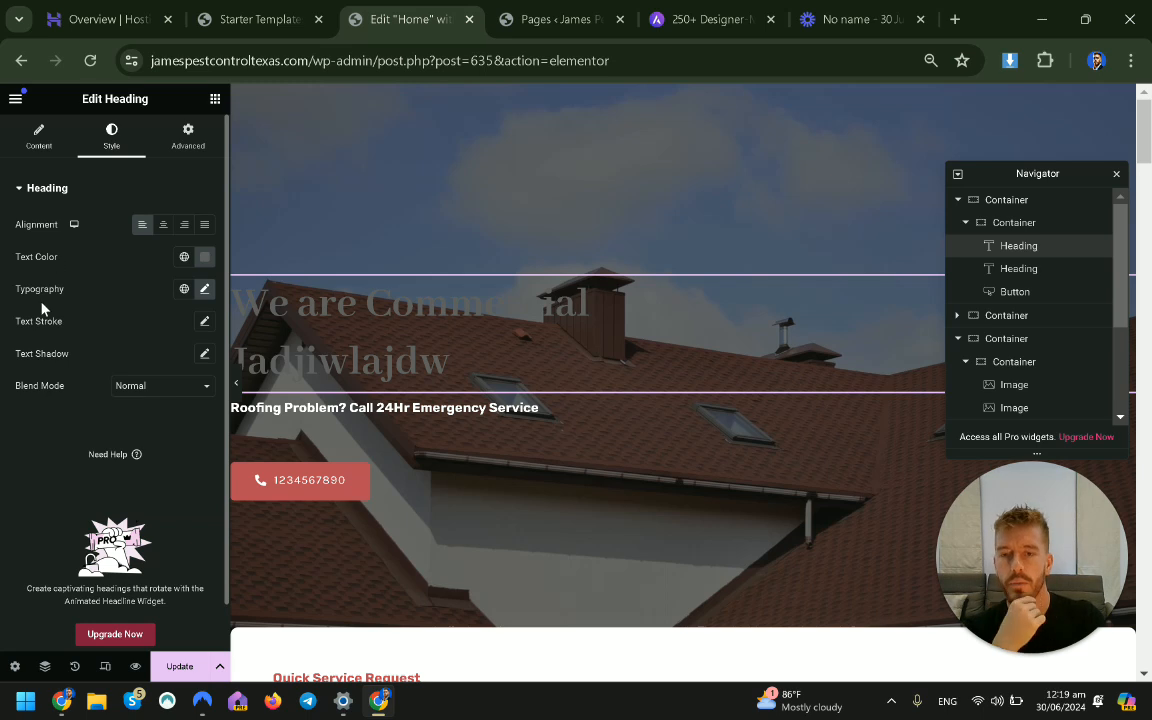
key("ctrl+z")
key("ctrl+z")
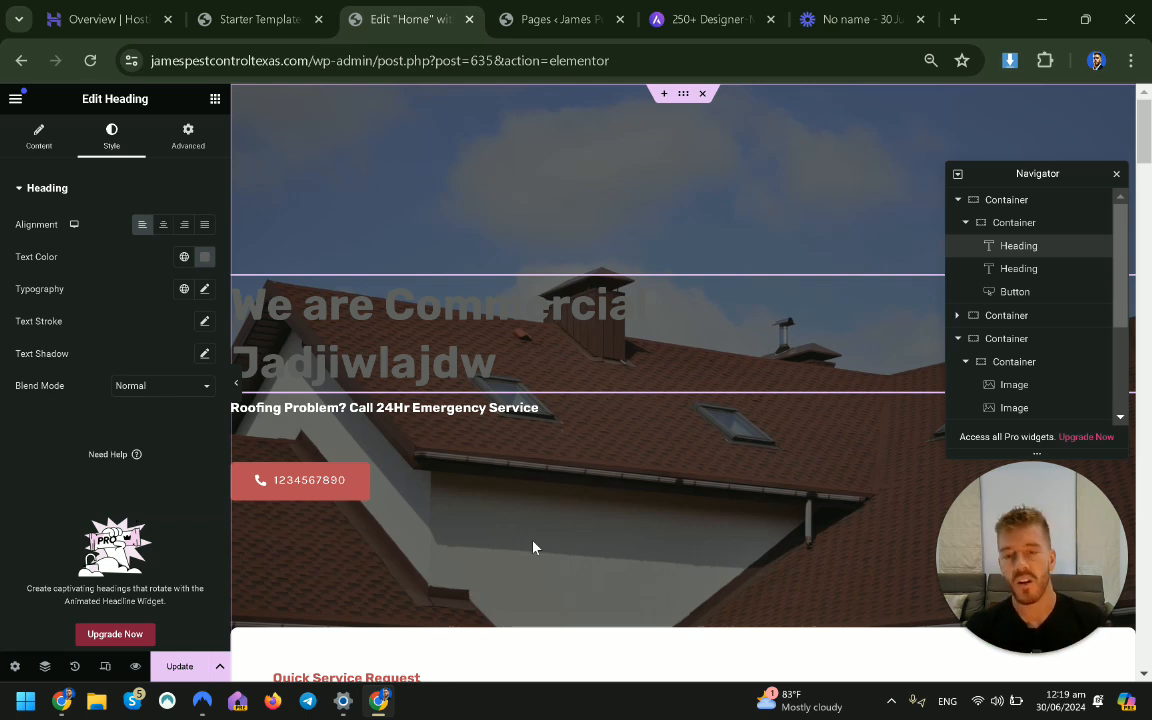
Select the hero's phone-number call button to show its Edit Button panel.
left_click(516, 484)
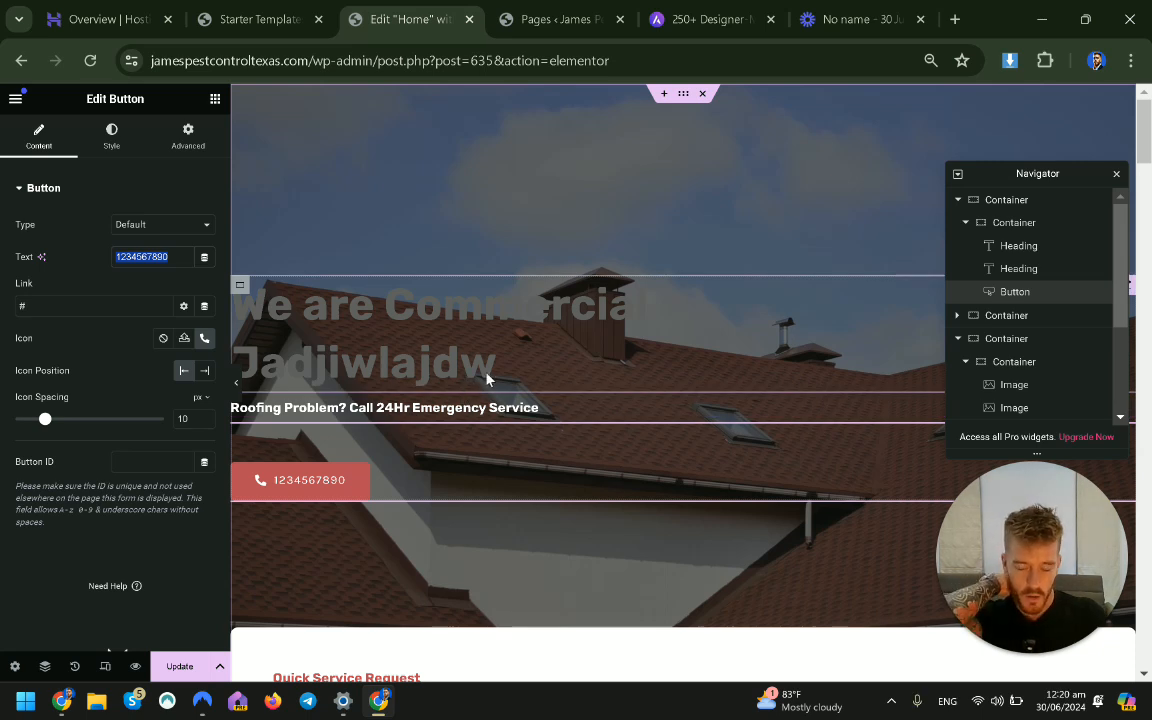
Select the About Company worker photo and open its Choose Image media picker.
scroll(494, 370, "down", 4)
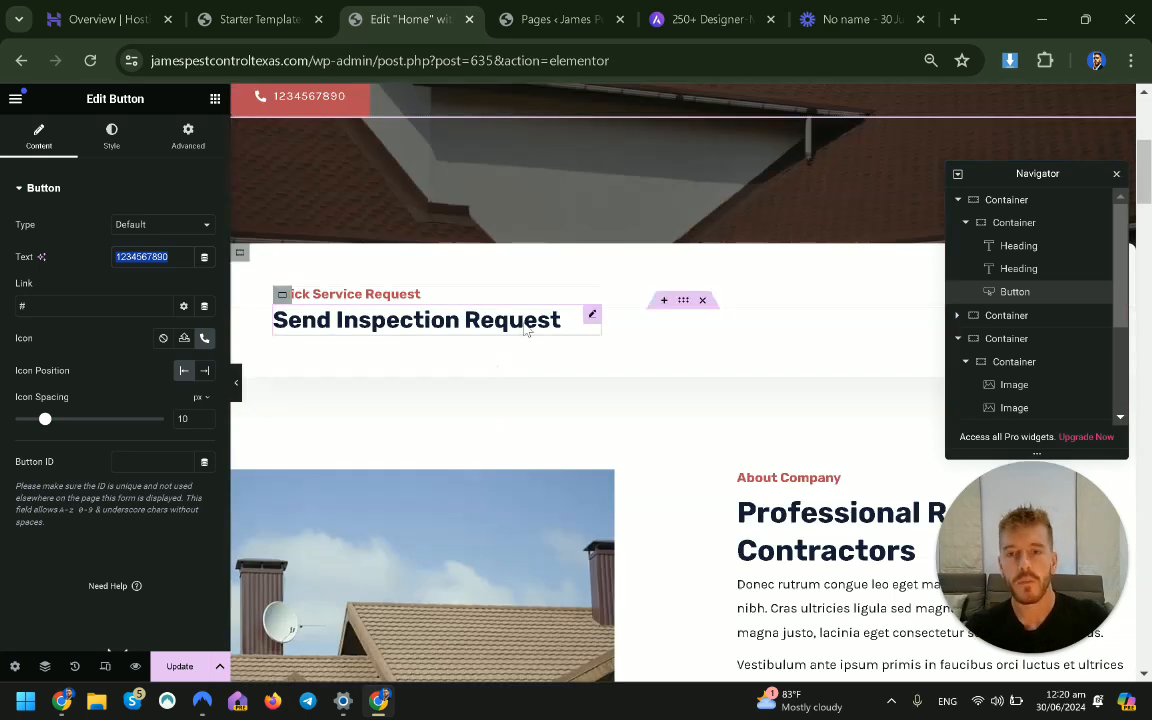
scroll(766, 388, "down", 1)
scroll(422, 304, "down", 1)
left_click(422, 304)
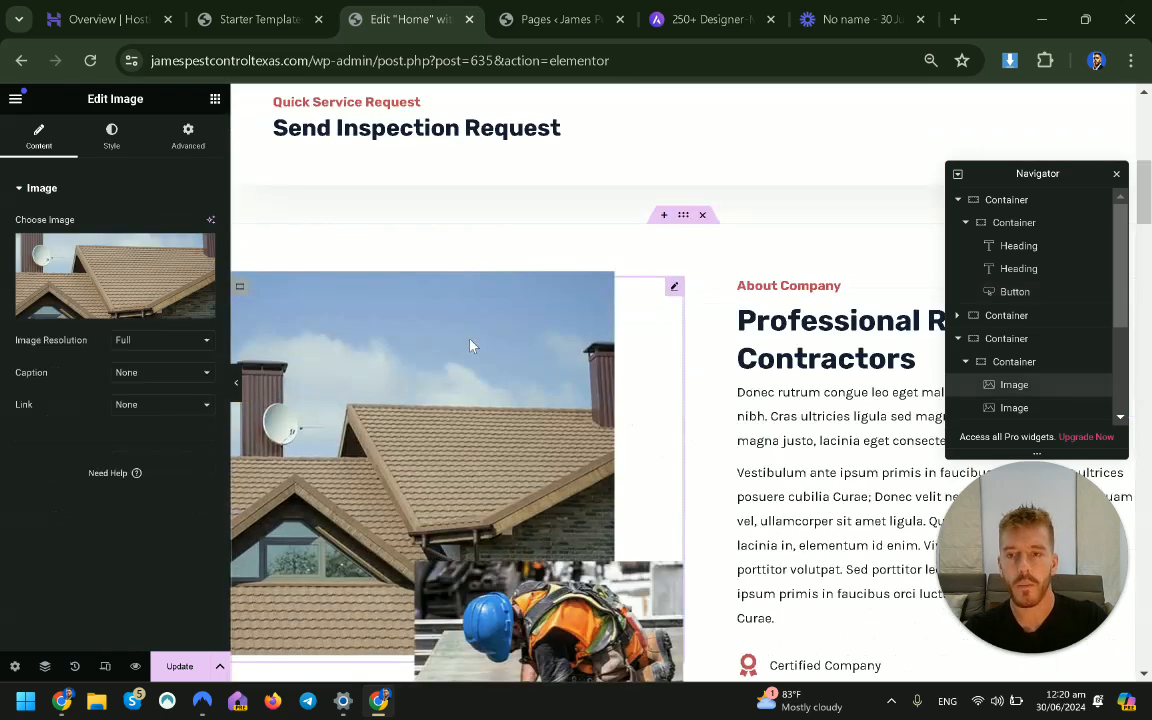
scroll(422, 304, "down", 1)
left_click(591, 549)
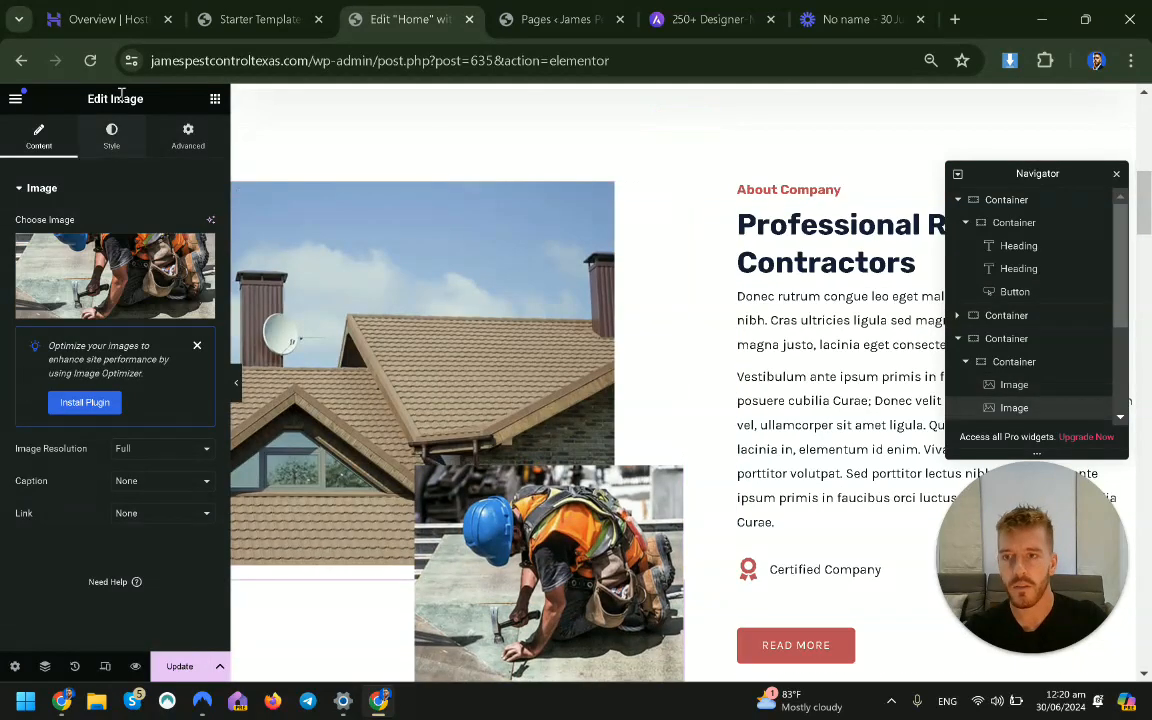
left_click(112, 140)
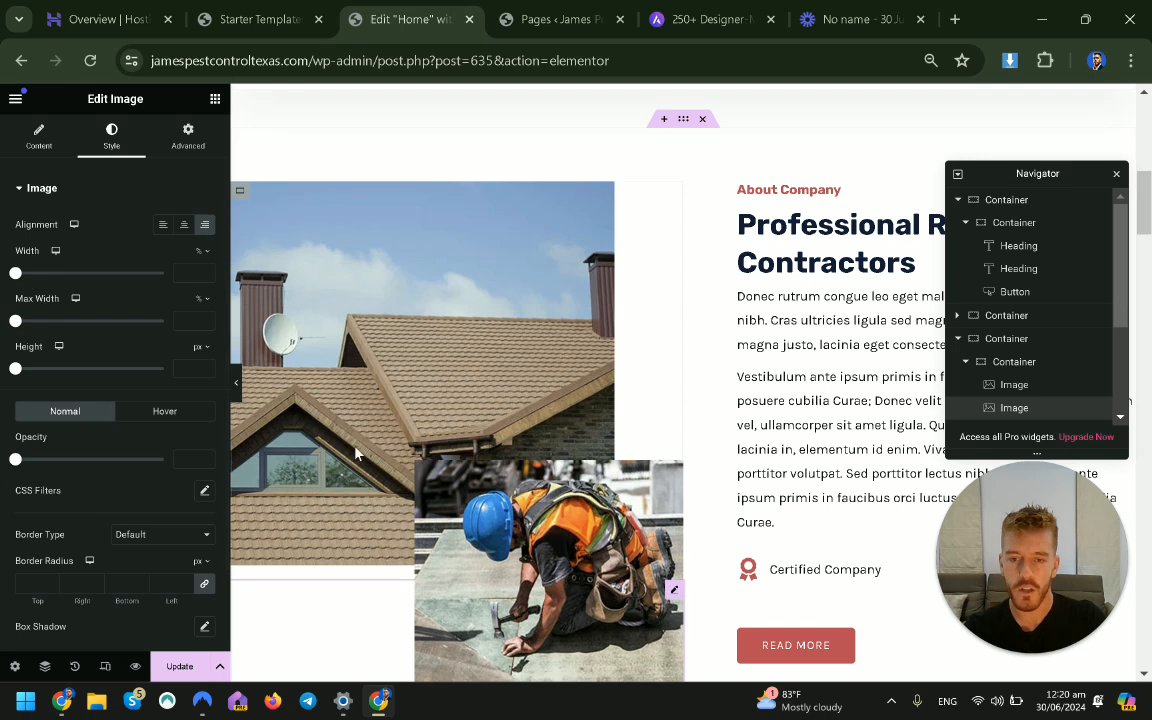
scroll(309, 395, "down", 2)
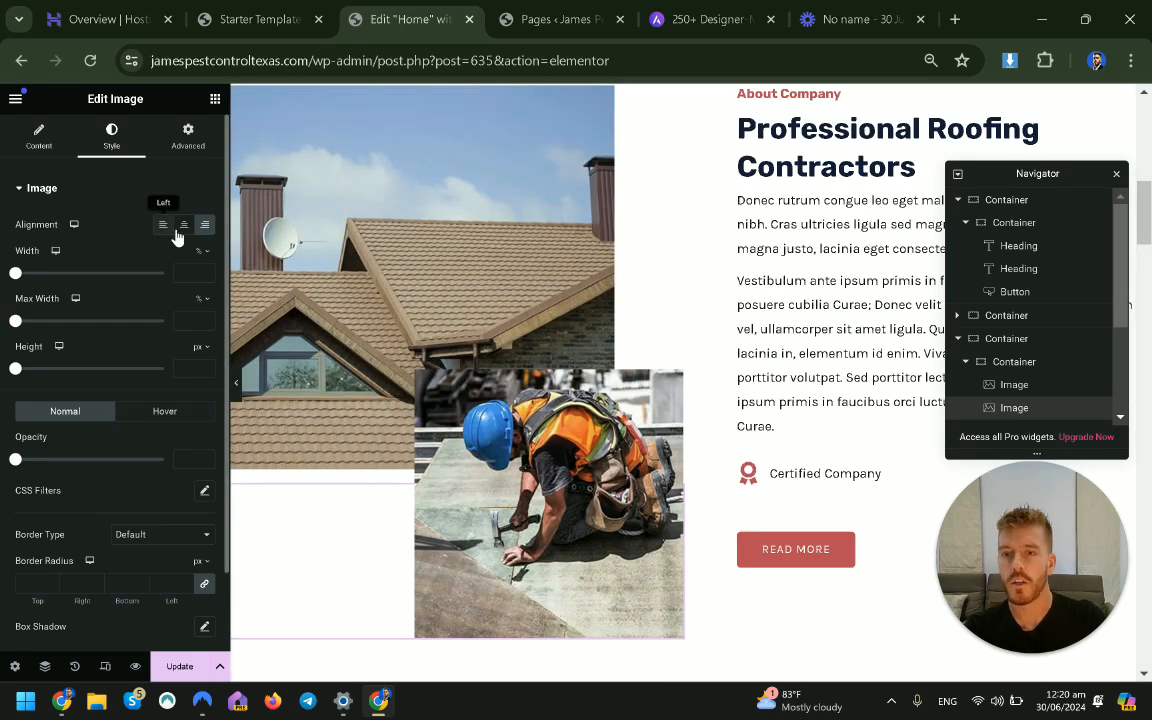
left_click(38, 137)
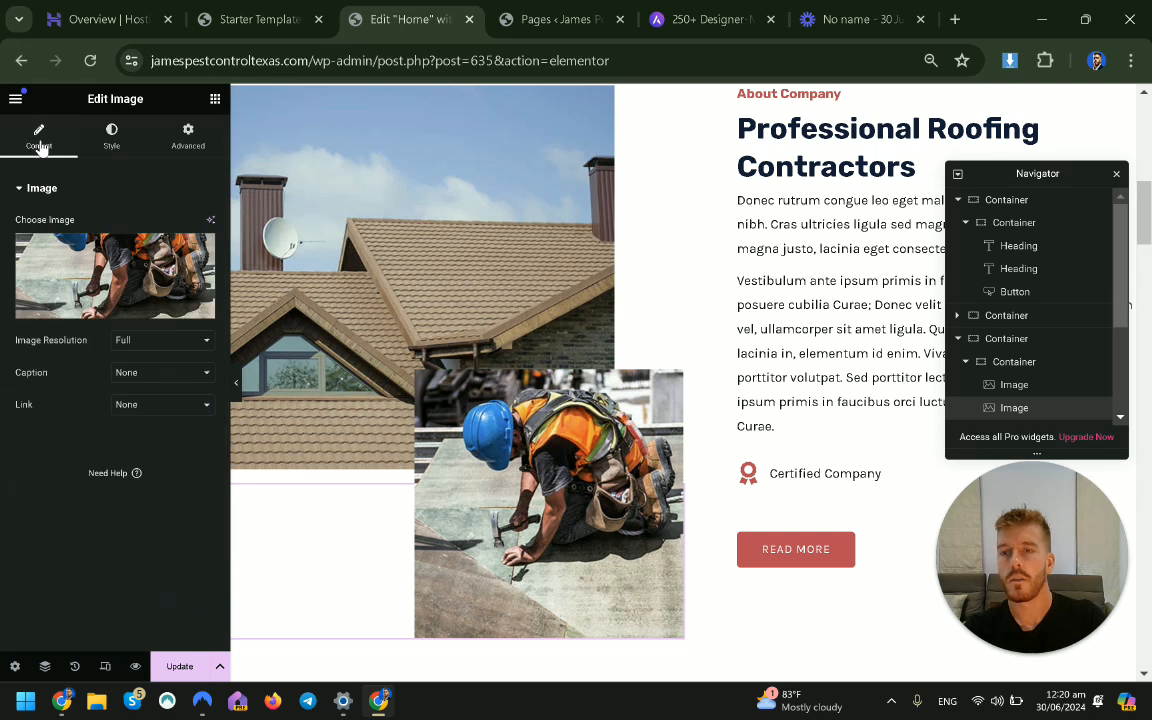
left_click(120, 261)
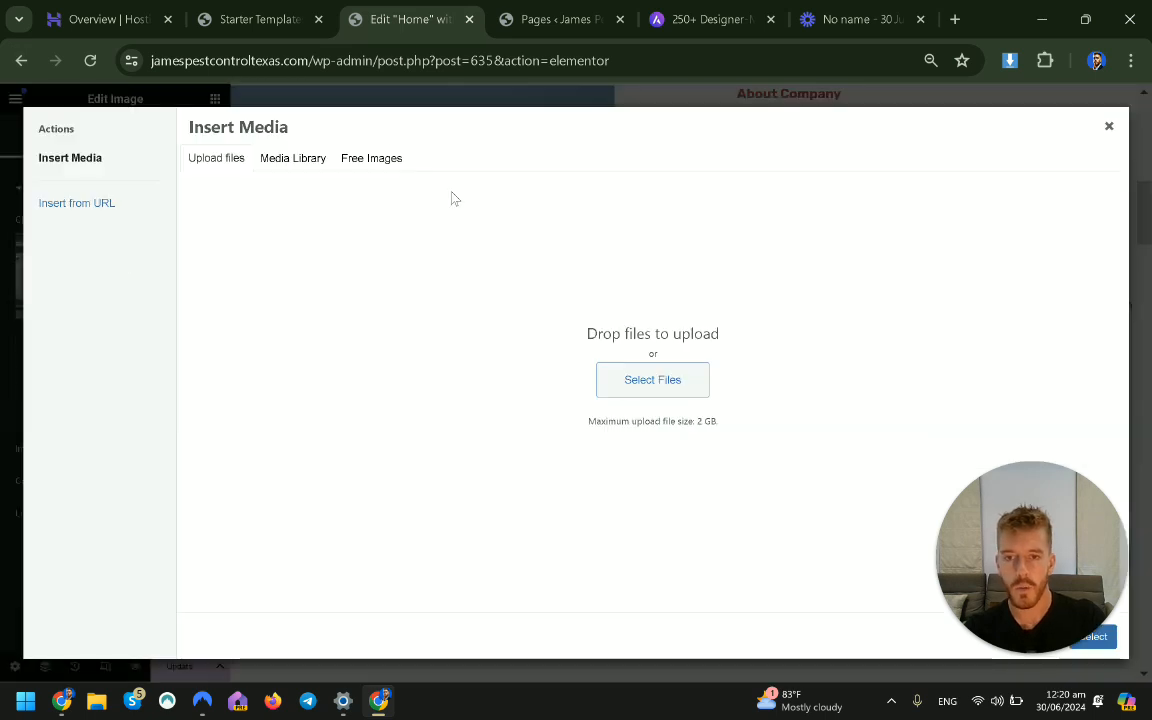
Replace the worker photo with founder.jpg from the Media Library.
left_click(293, 160)
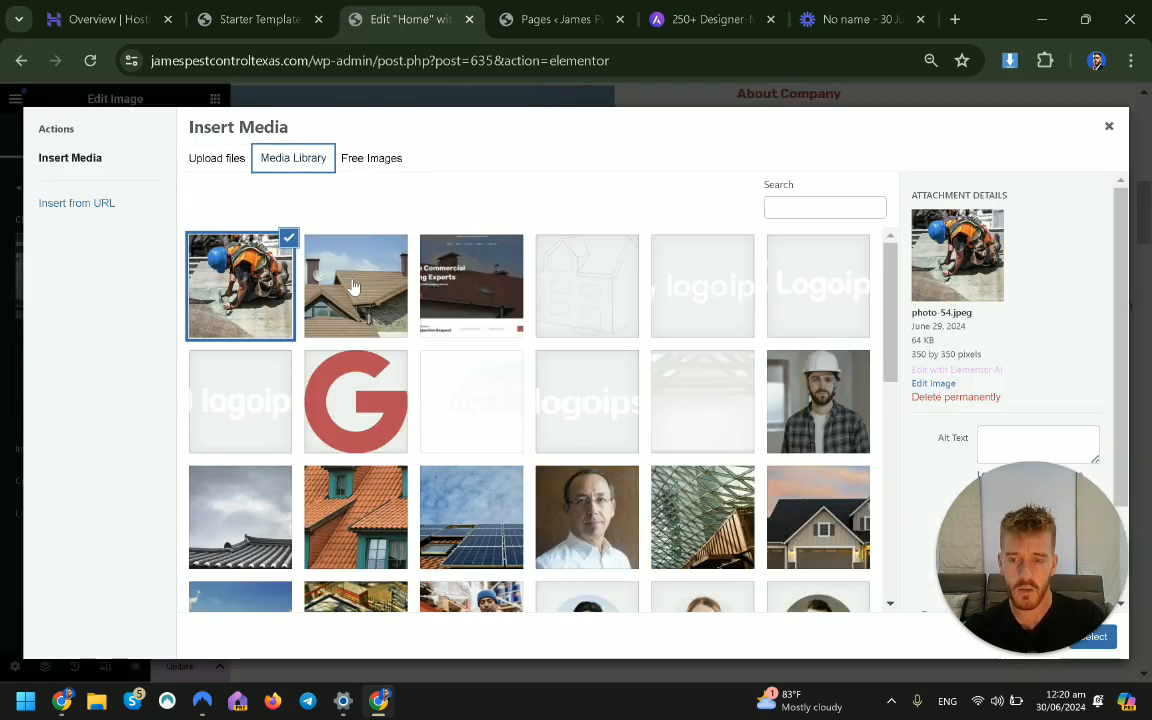
left_click(367, 267)
left_click(597, 545)
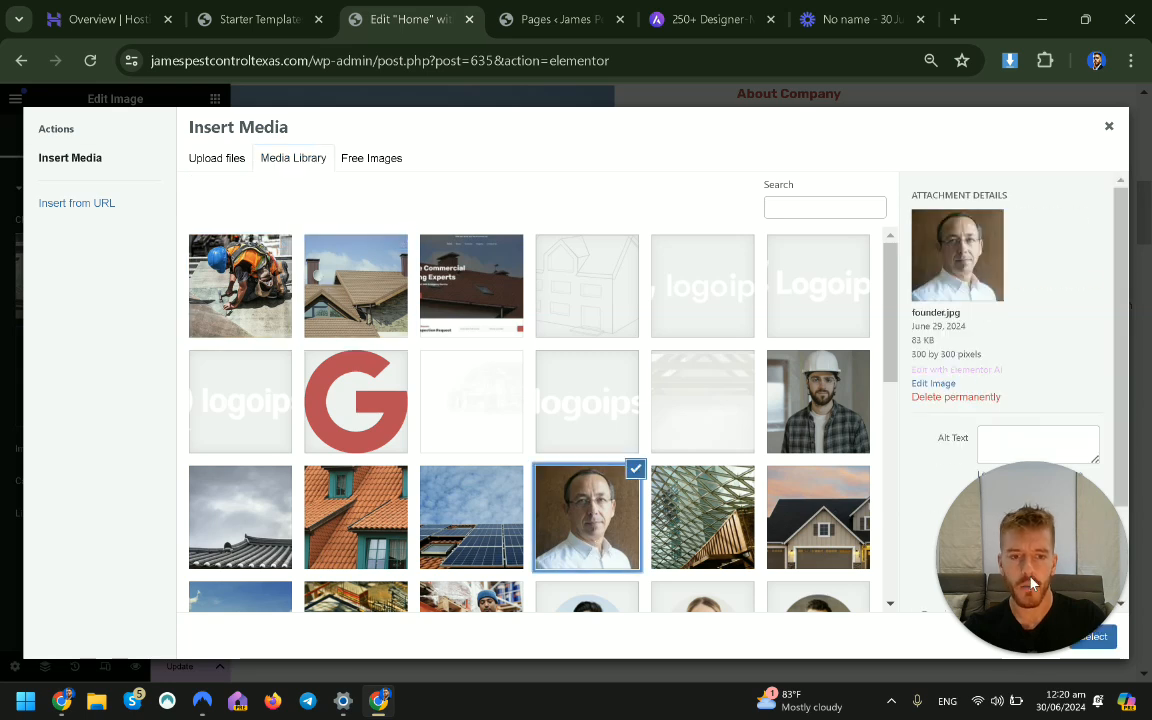
left_click(1095, 637)
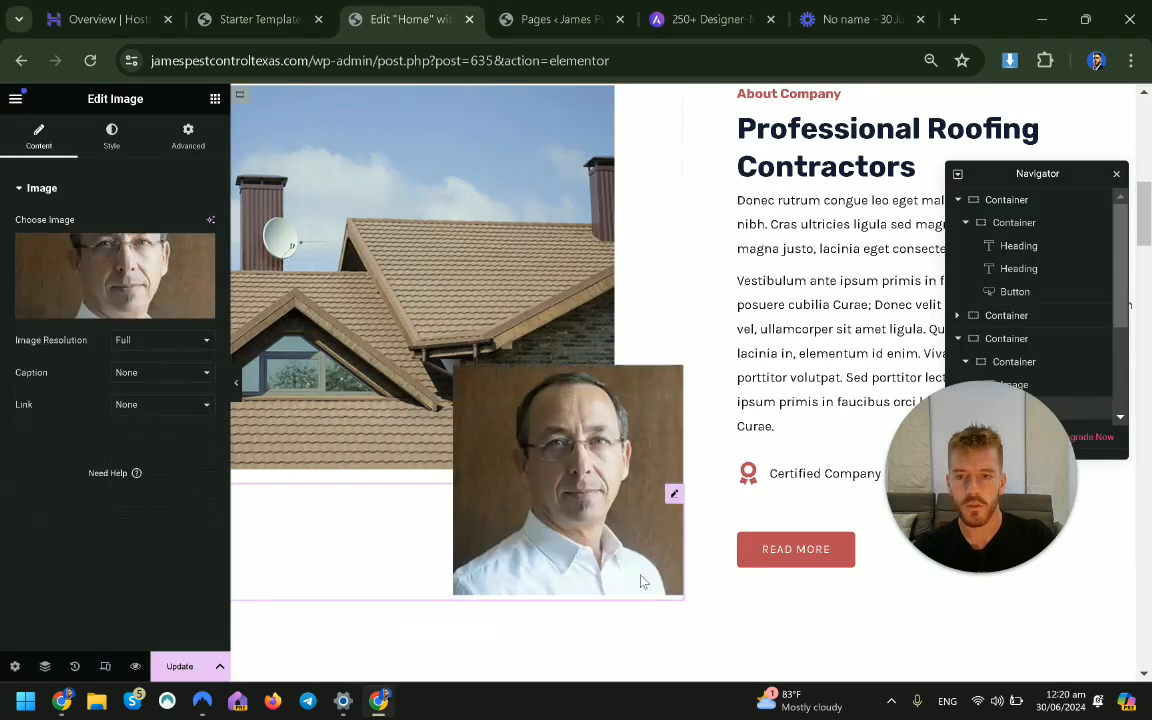
Scroll back up to the top and select the hero container.
scroll(564, 340, "down", 1)
scroll(500, 360, "up", 4)
scroll(456, 378, "down", 6)
scroll(456, 378, "down", 1)
scroll(440, 350, "up", 4)
scroll(428, 369, "down", 1)
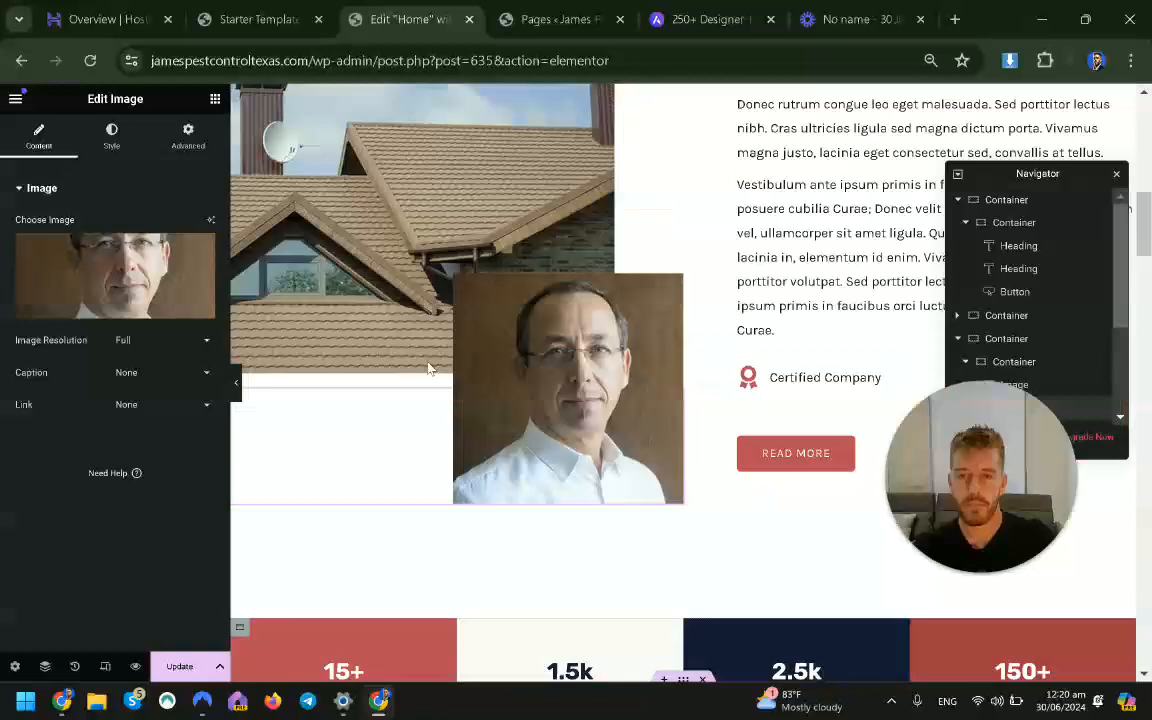
scroll(428, 369, "up", 2)
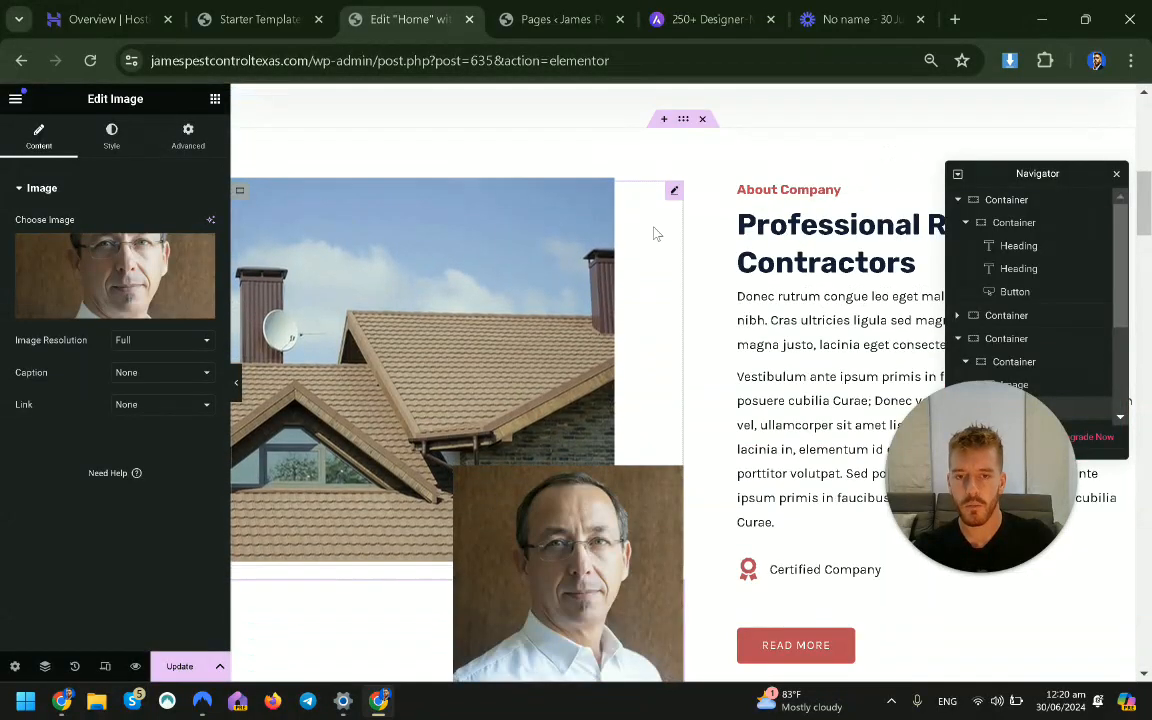
scroll(560, 340, "up", 3)
scroll(470, 300, "up", 4)
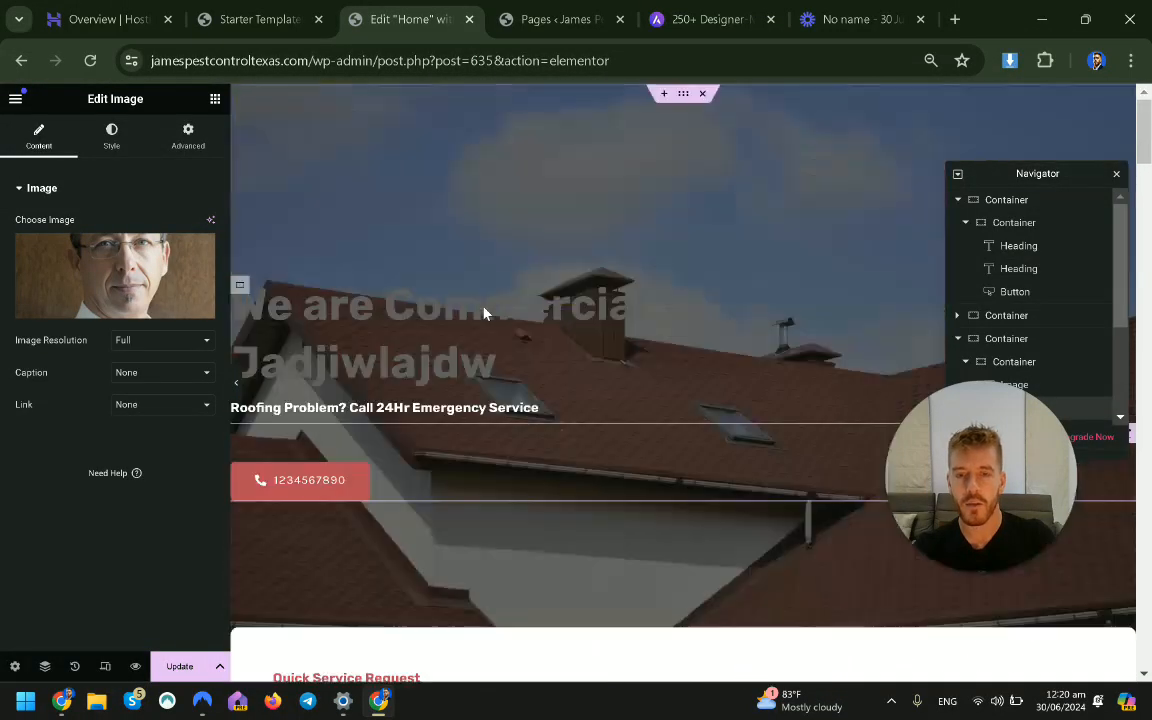
left_click(684, 96)
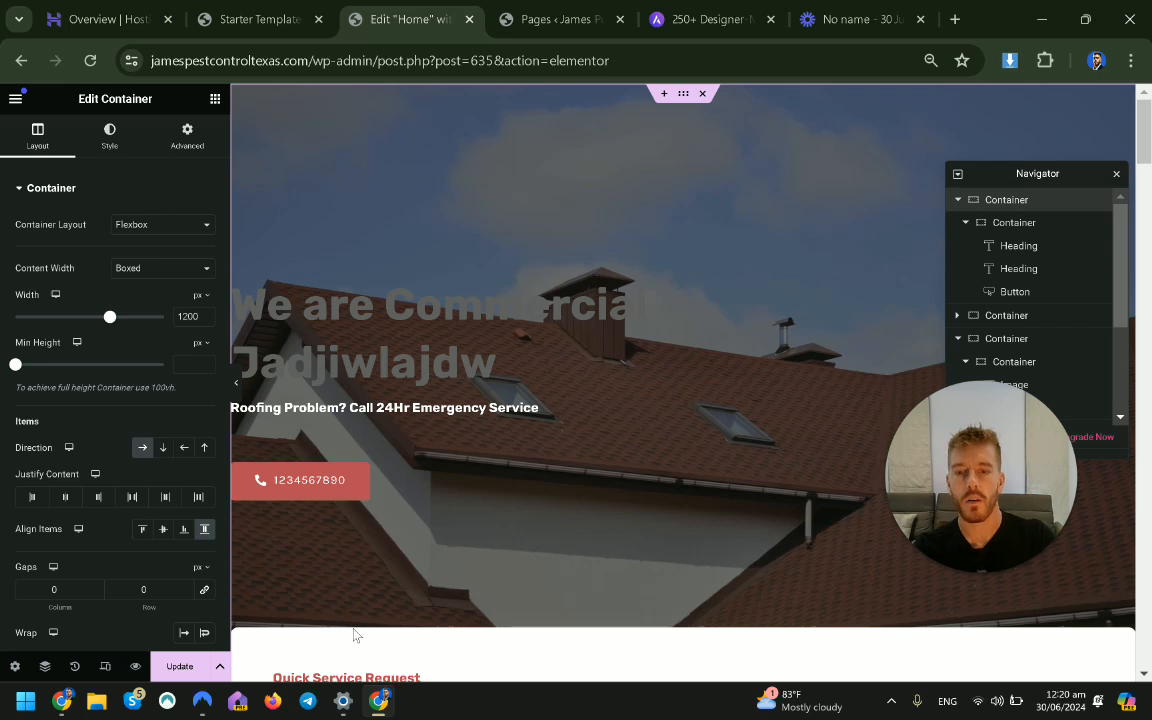
Give the hero container a background overlay in the Primary light blue global colour.
scroll(655, 160, "down", 2)
scroll(700, 250, "up", 1)
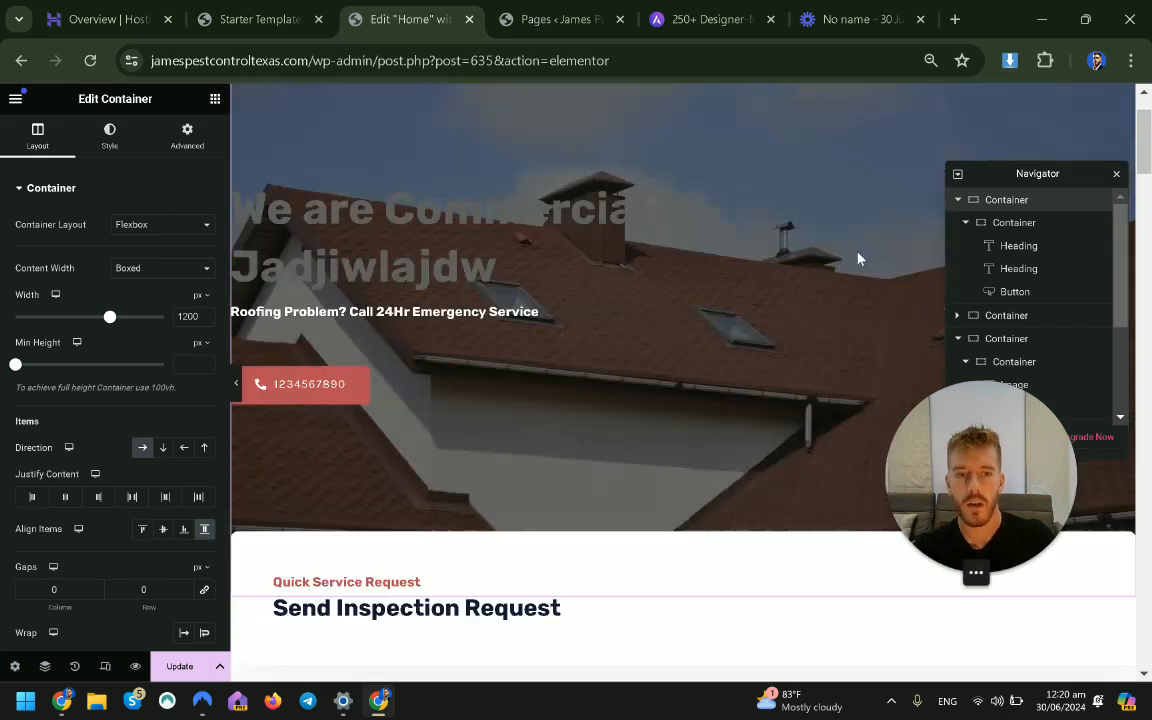
scroll(473, 265, "up", 1)
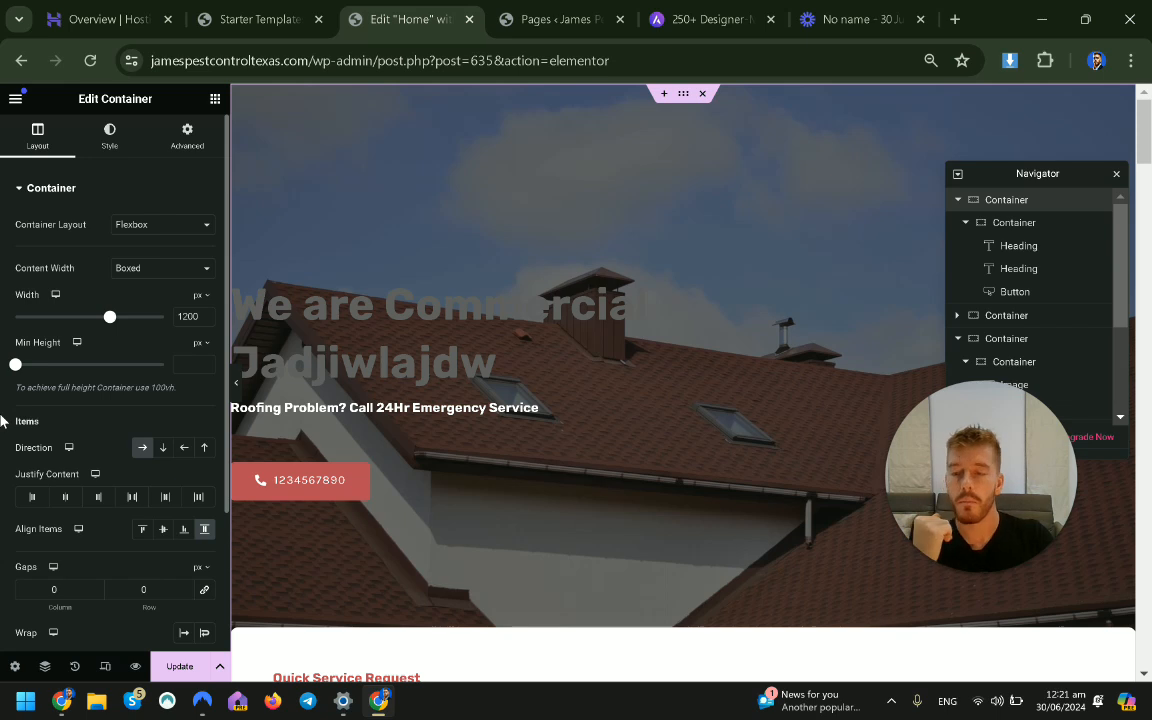
left_click(107, 138)
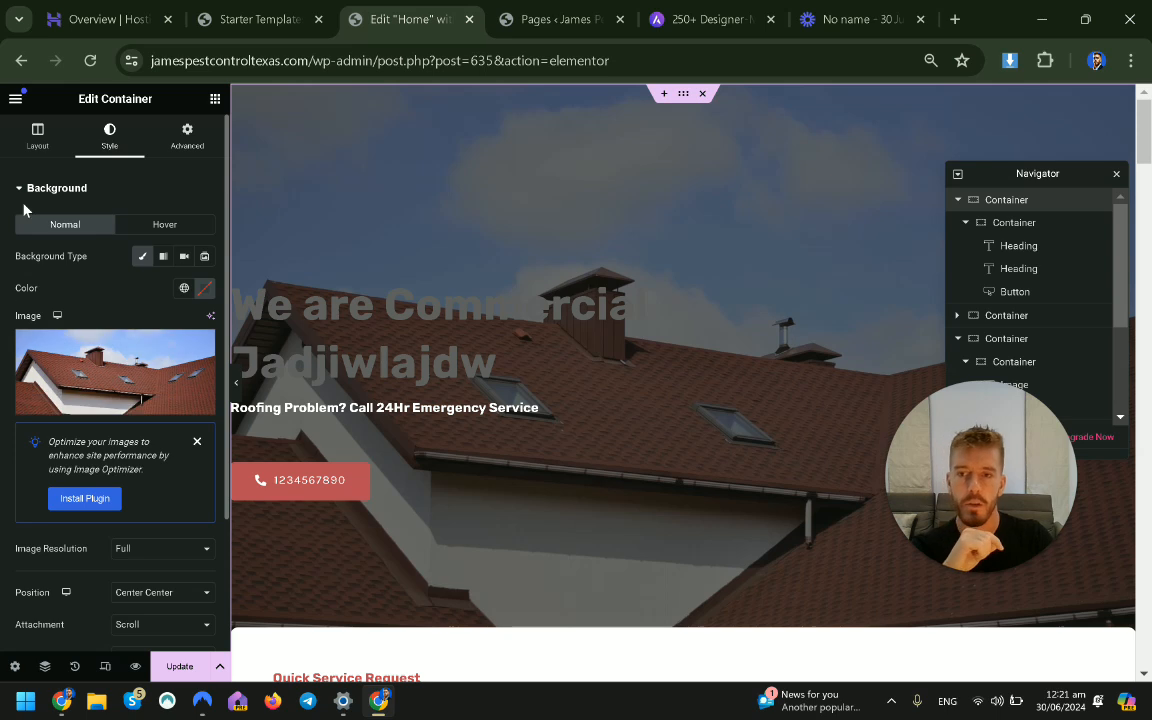
scroll(116, 321, "down", 3)
scroll(95, 468, "up", 3)
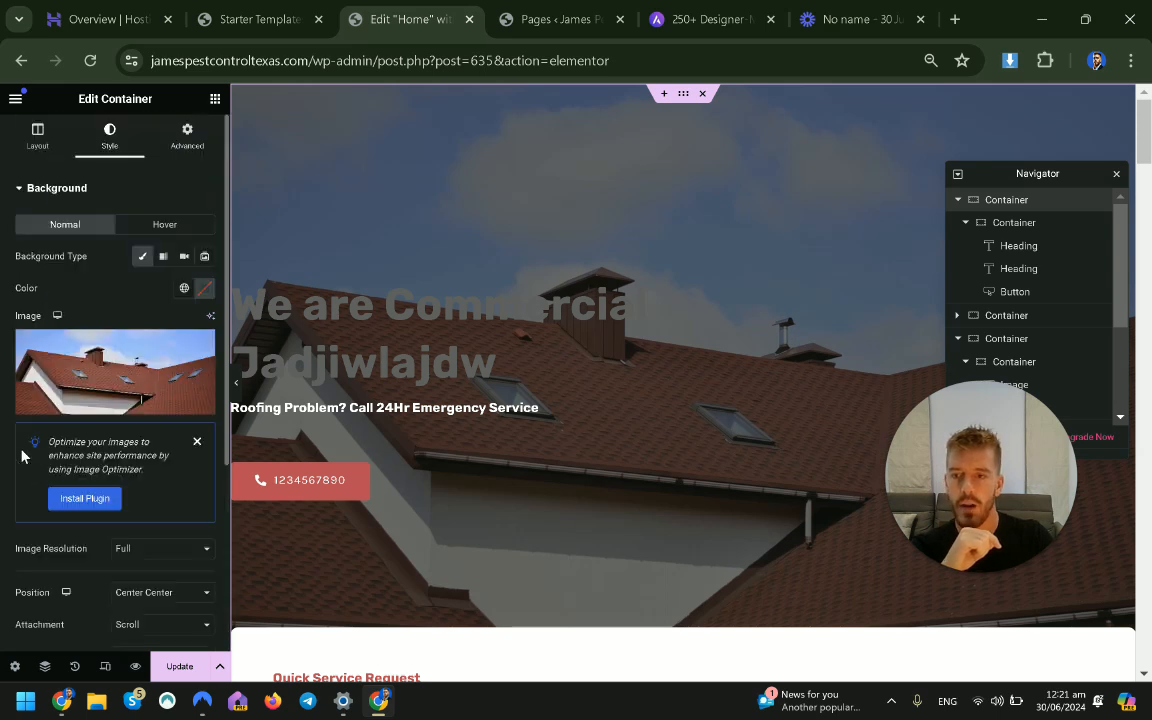
left_click(27, 189)
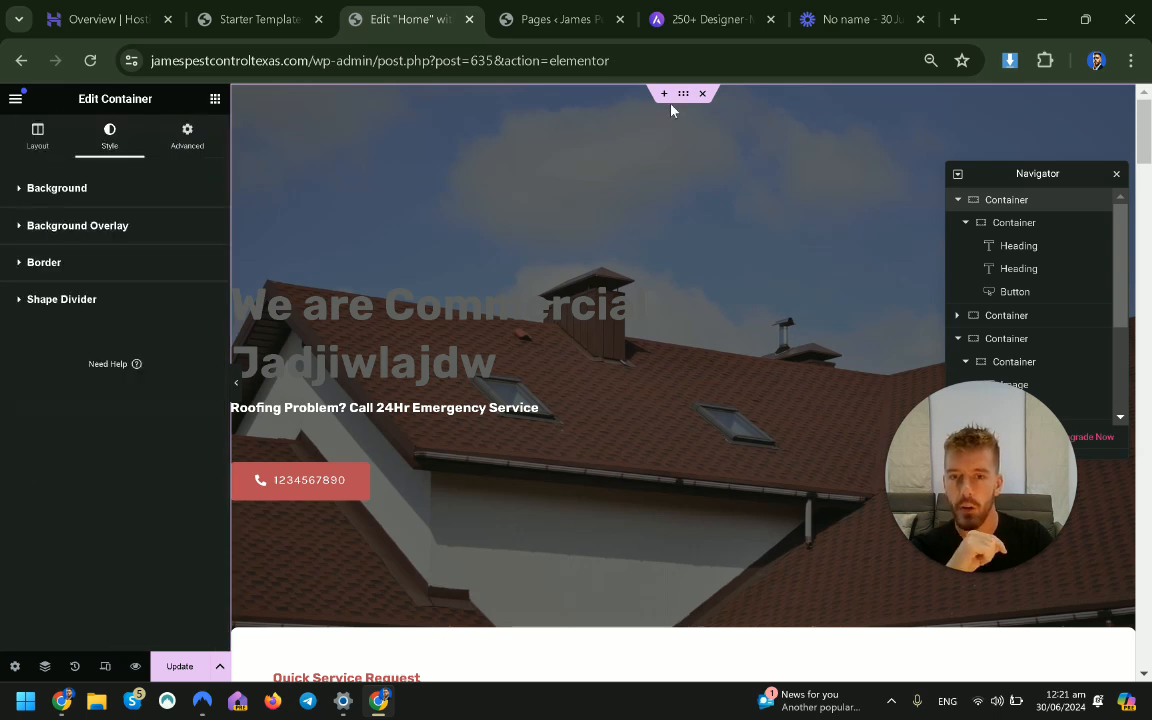
left_click(20, 229)
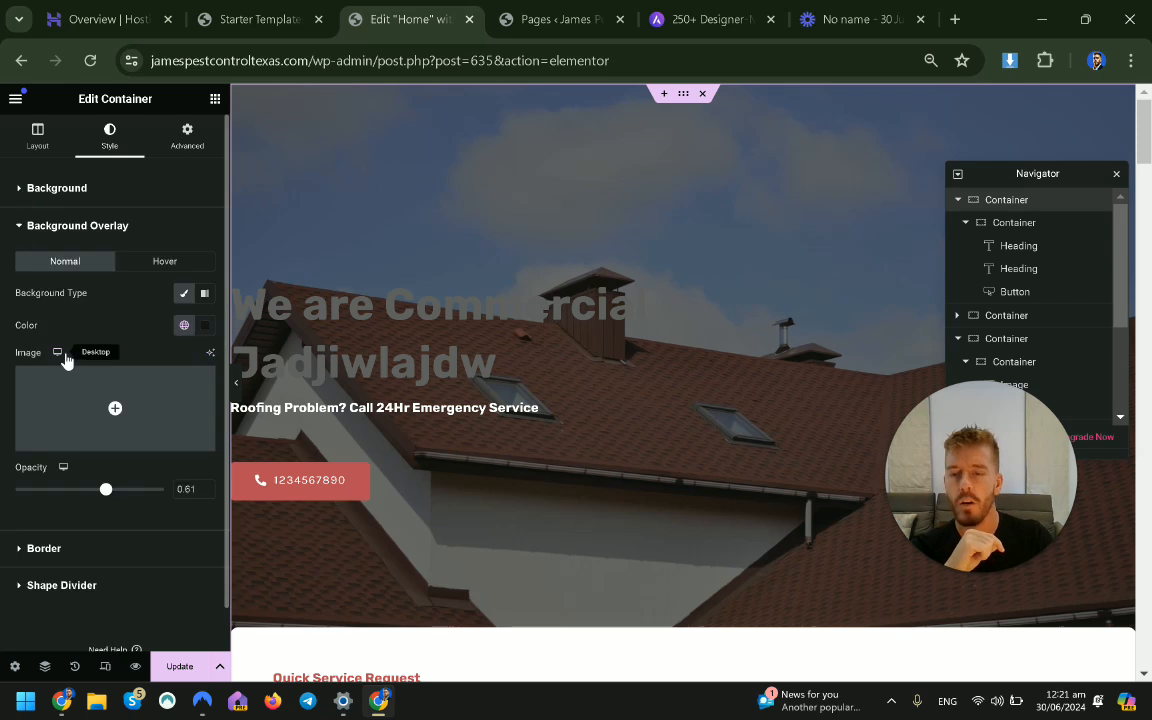
left_click(184, 325)
left_click(87, 393)
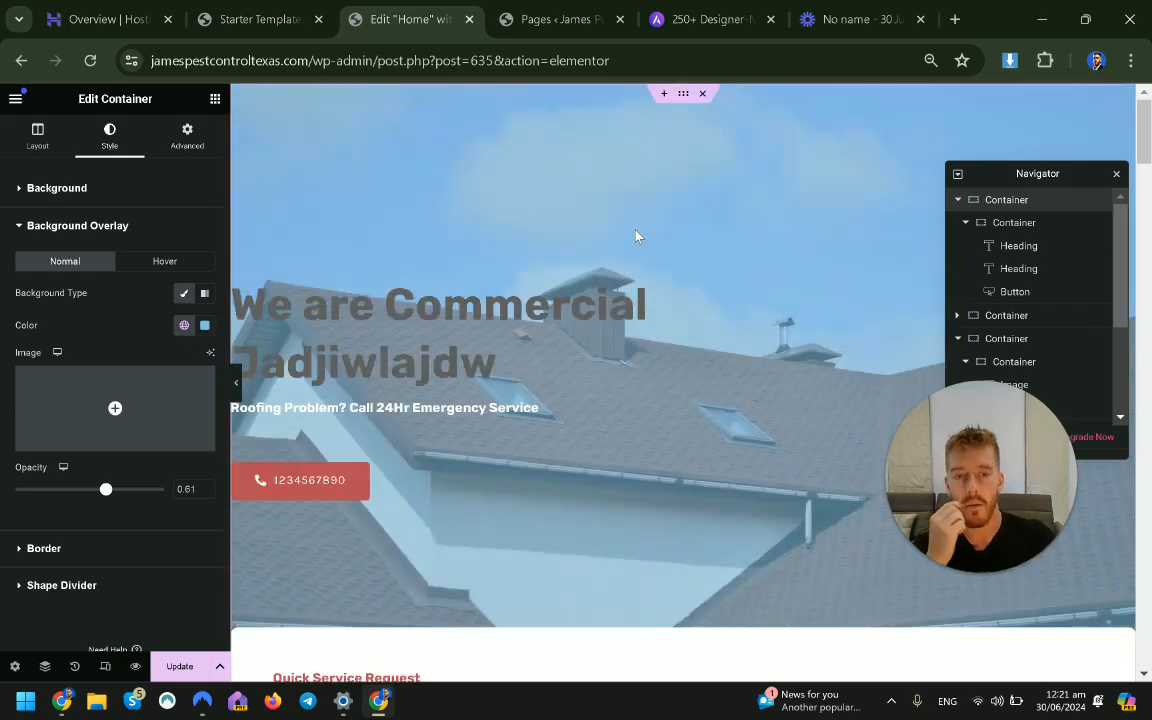
Select the hero heading for editing.
scroll(636, 236, "down", 10)
scroll(636, 236, "up", 10)
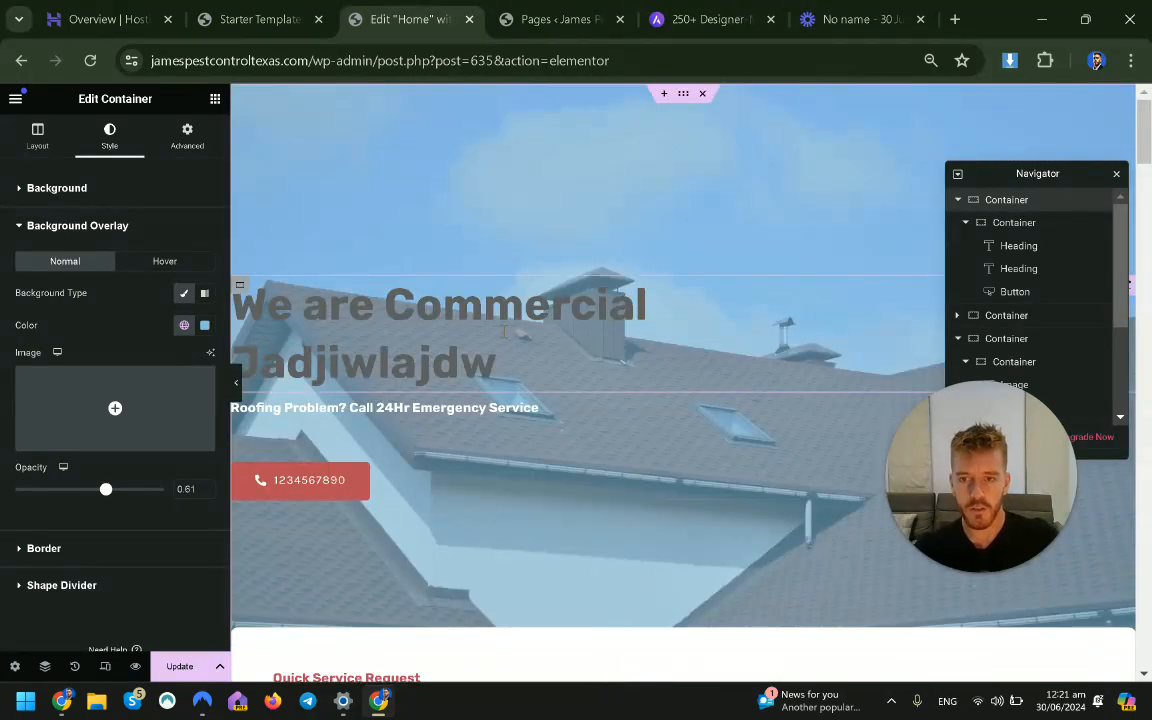
left_click(504, 332)
Retitle the hero heading 'Pest Control Texas' and begin changing 'Roofing' to 'Pest' in the subheading.
left_click(38, 140)
double_click(95, 263)
key("ctrl+a")
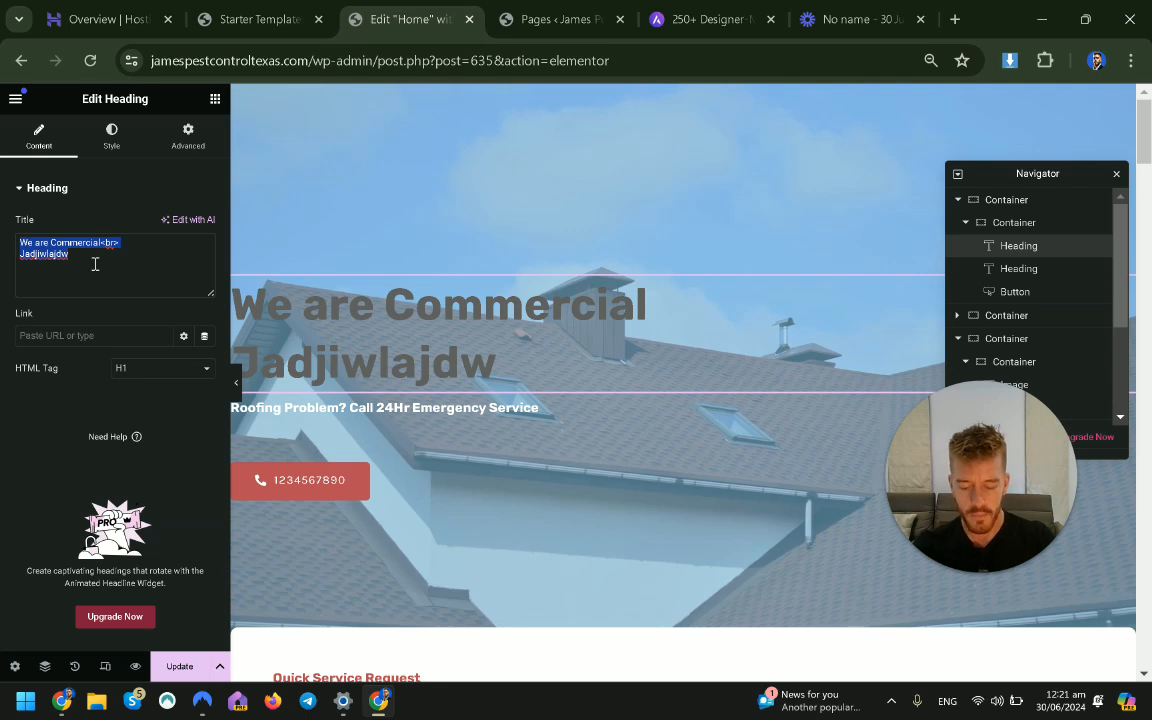
type("Pest control")
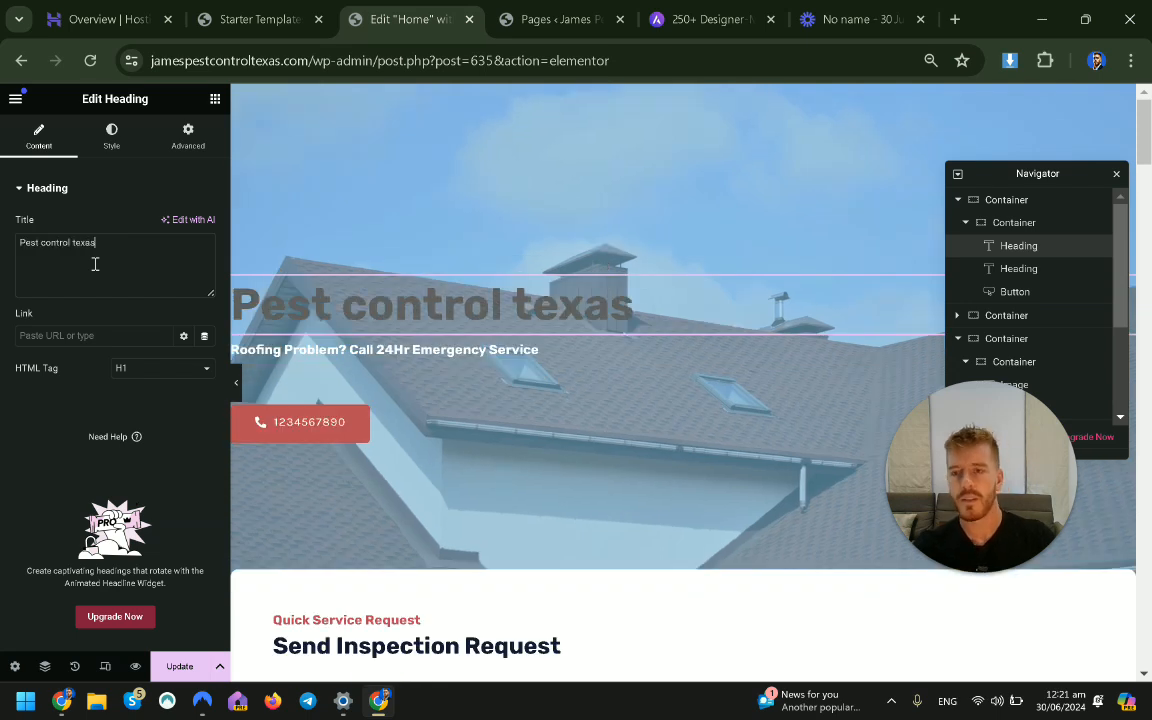
type(" texas")
left_click(82, 244)
key("BackSpace")
type("T")
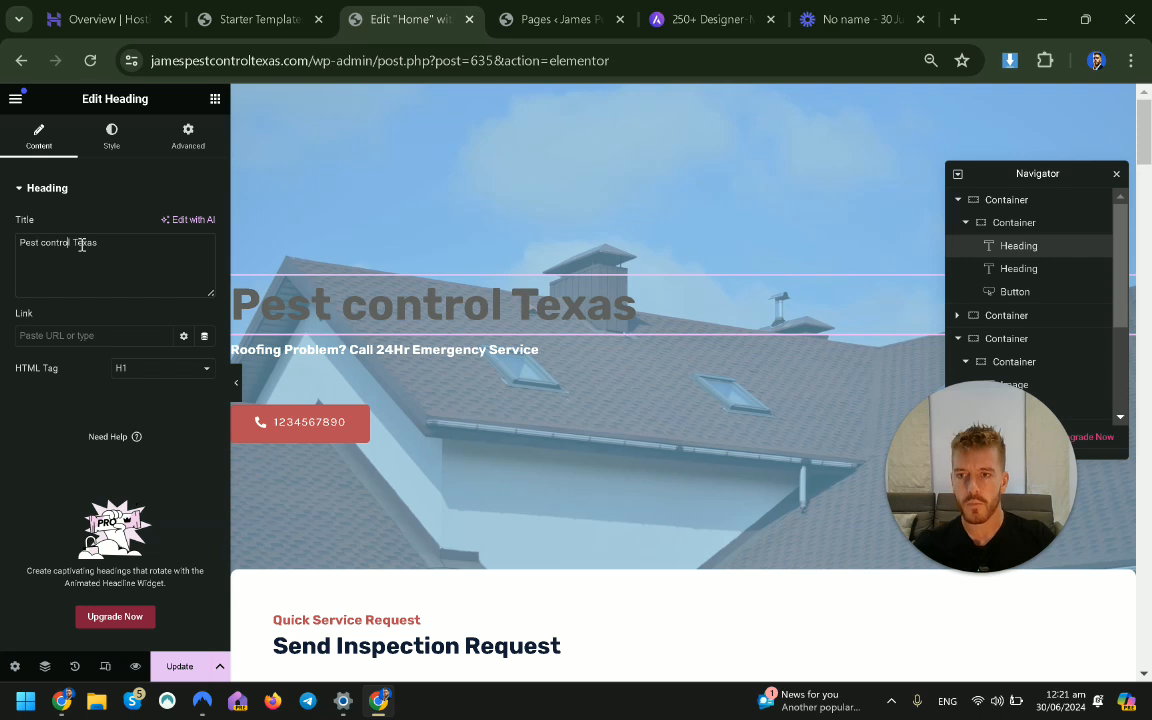
key("BackSpace")
type("C")
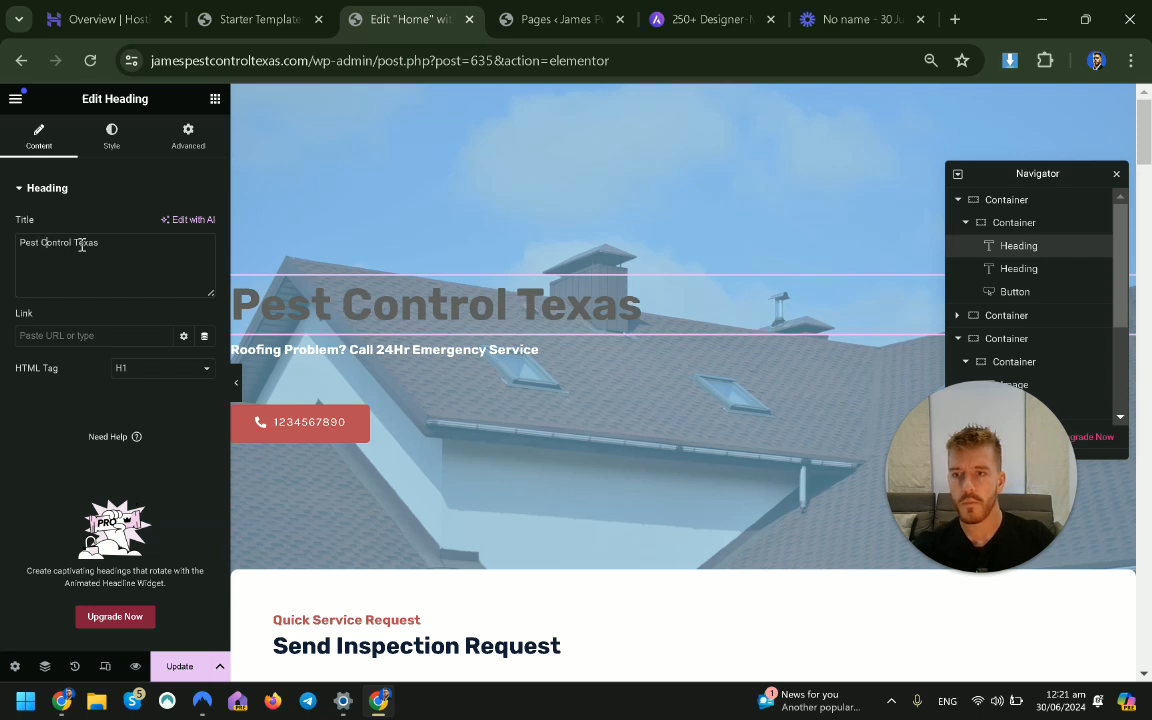
left_click(291, 349)
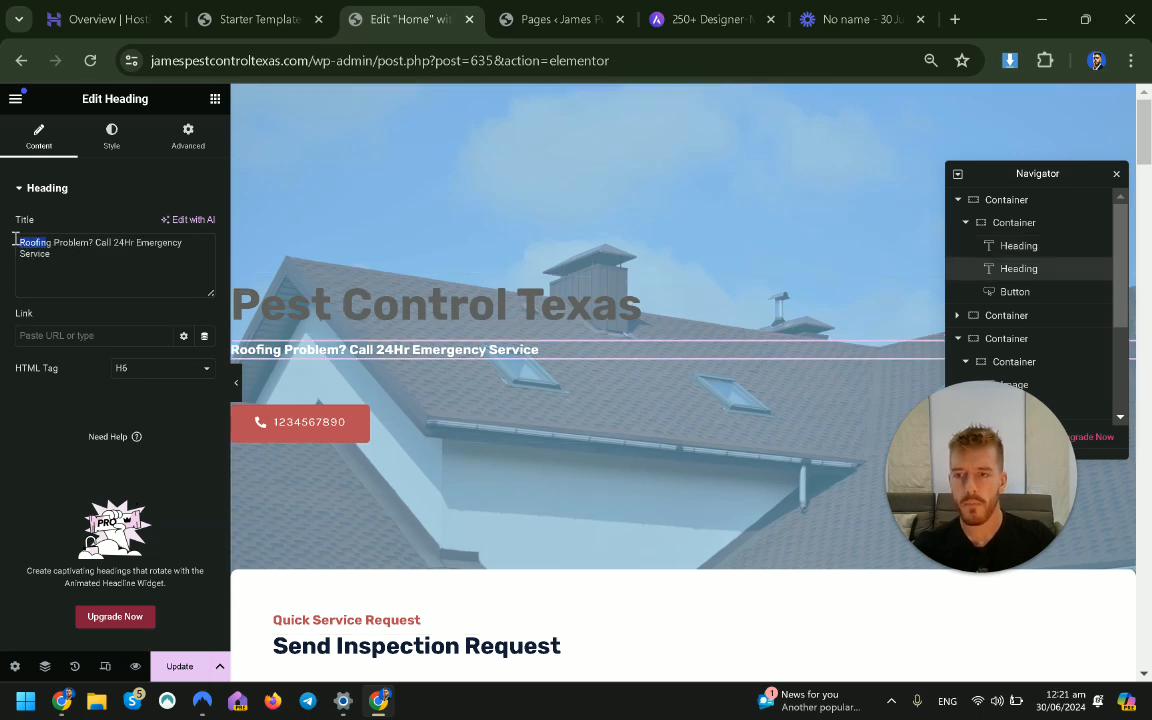
type("Pest P")
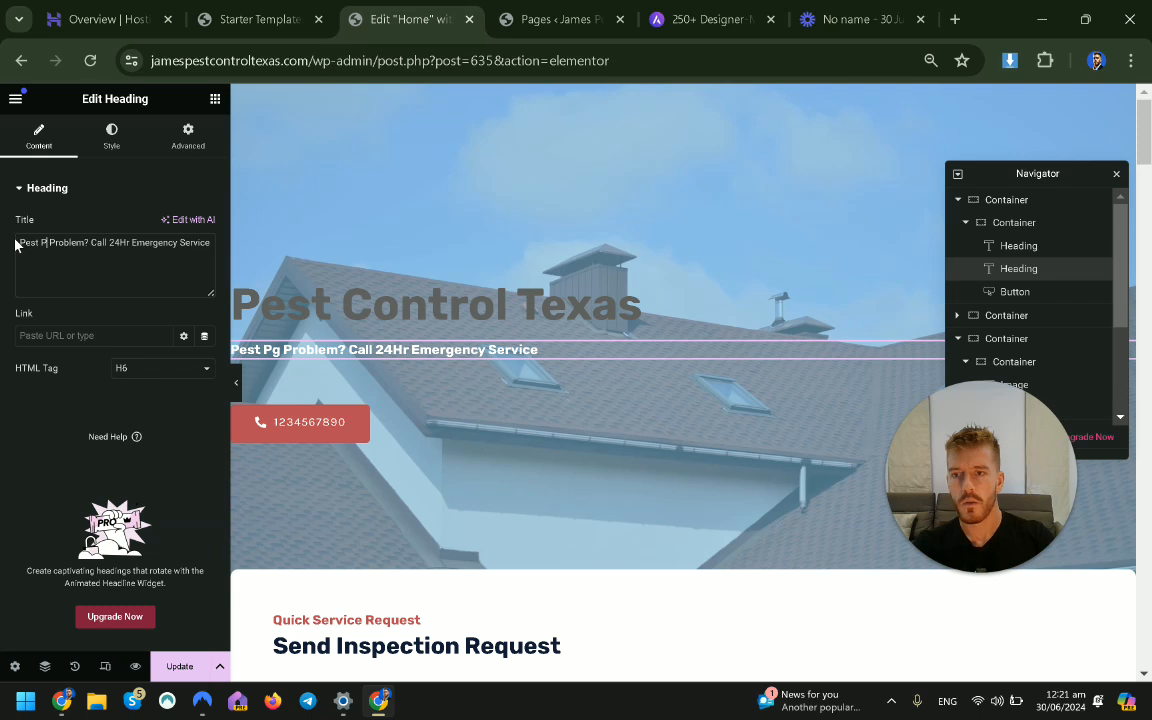
Make the hero phone-number button background the green Accent global colour.
left_click(380, 408)
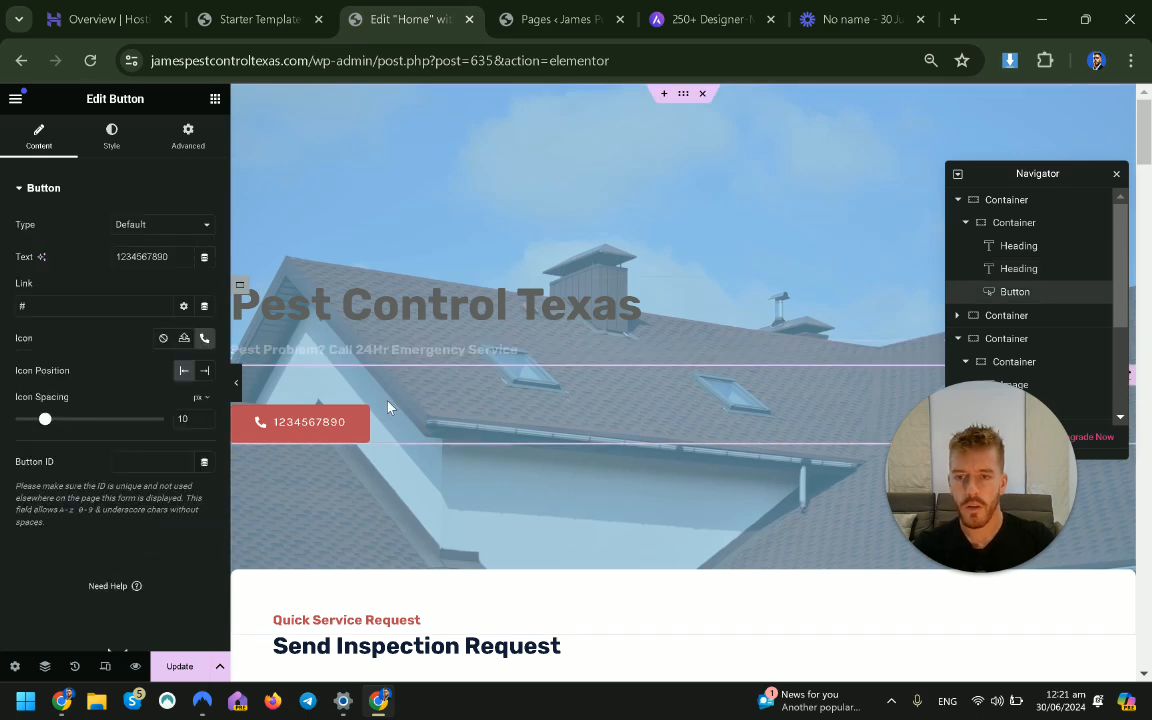
left_click(111, 135)
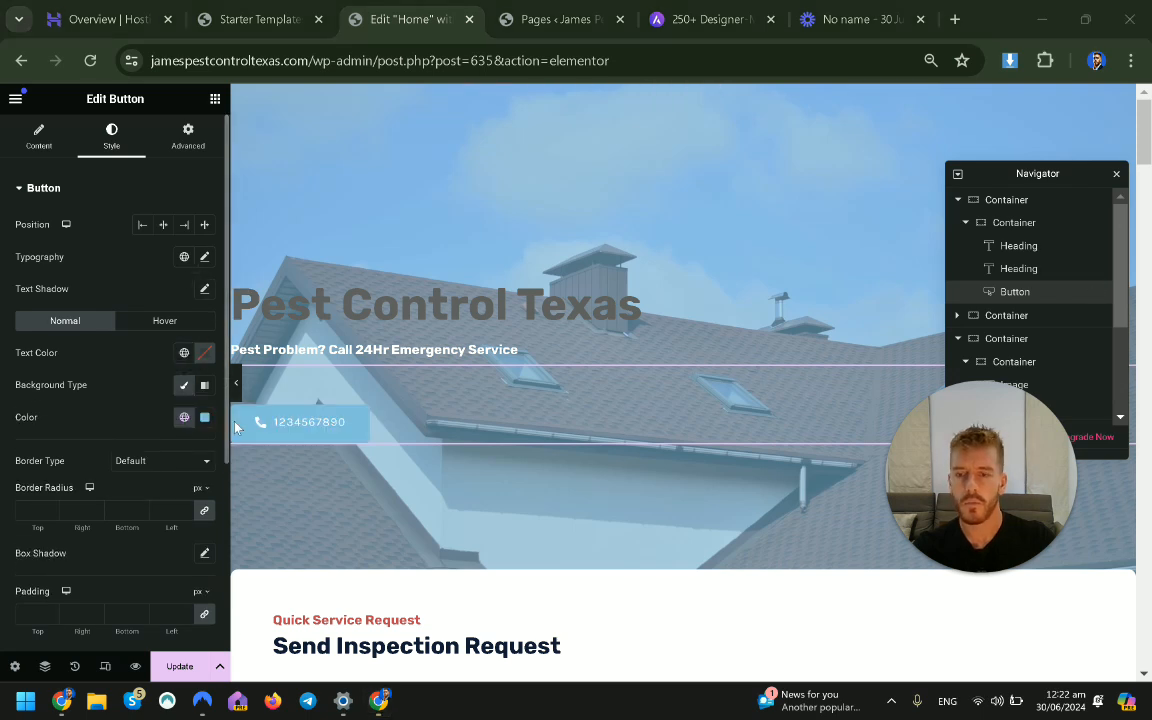
left_click(184, 417)
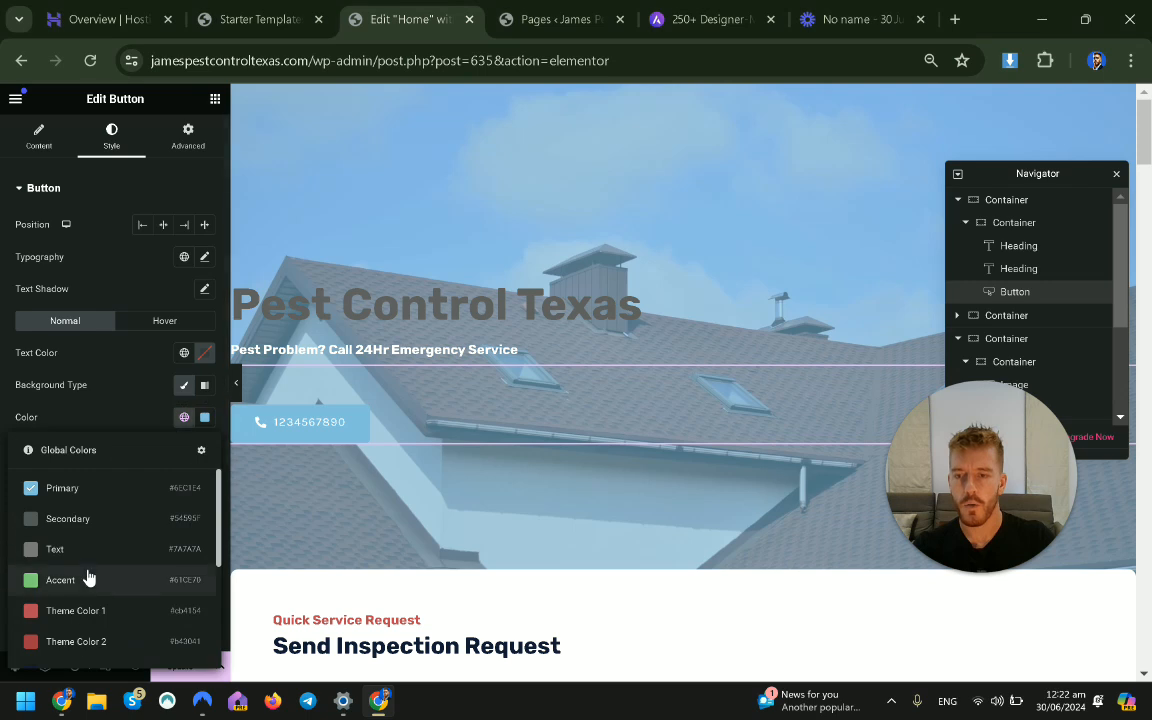
left_click(87, 578)
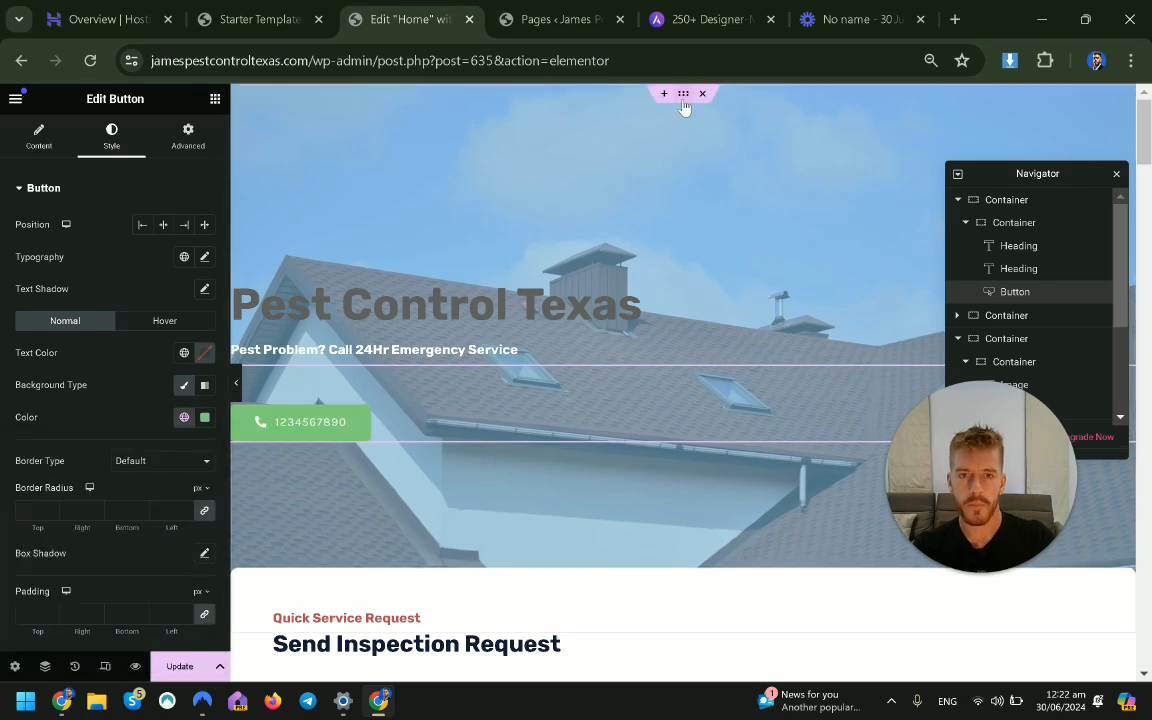
Set the Pest Control Texas heading text colour to white Theme Color 5.
left_click(684, 100)
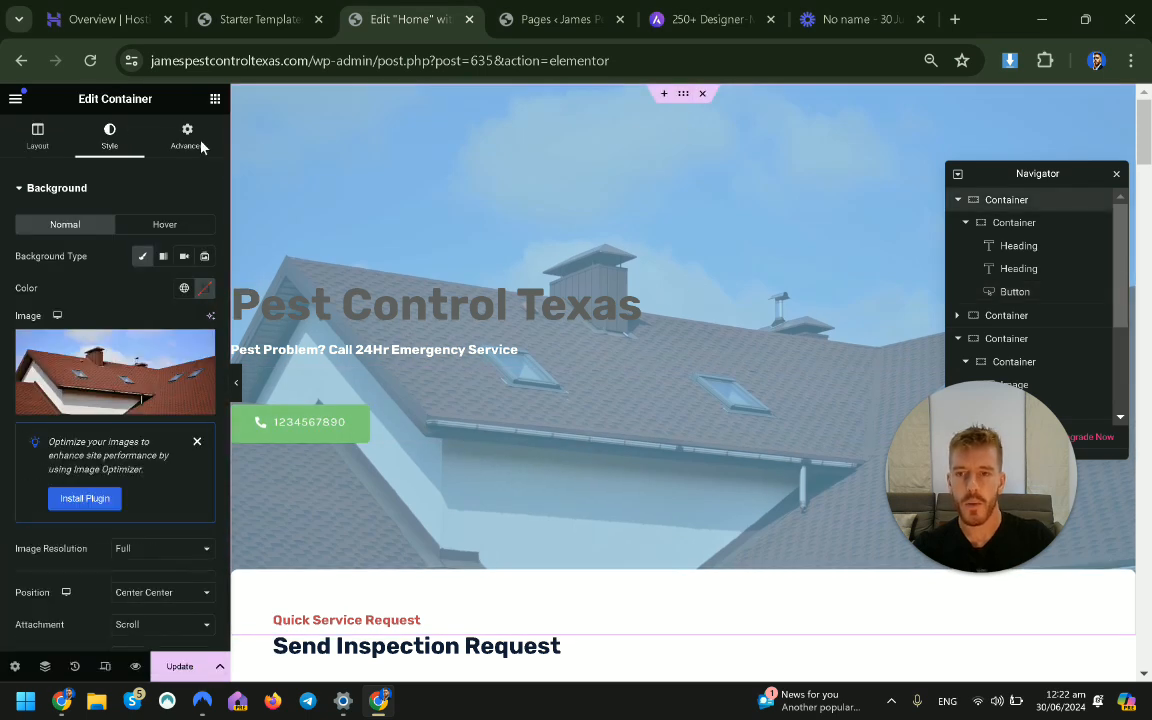
left_click(404, 301)
left_click(110, 134)
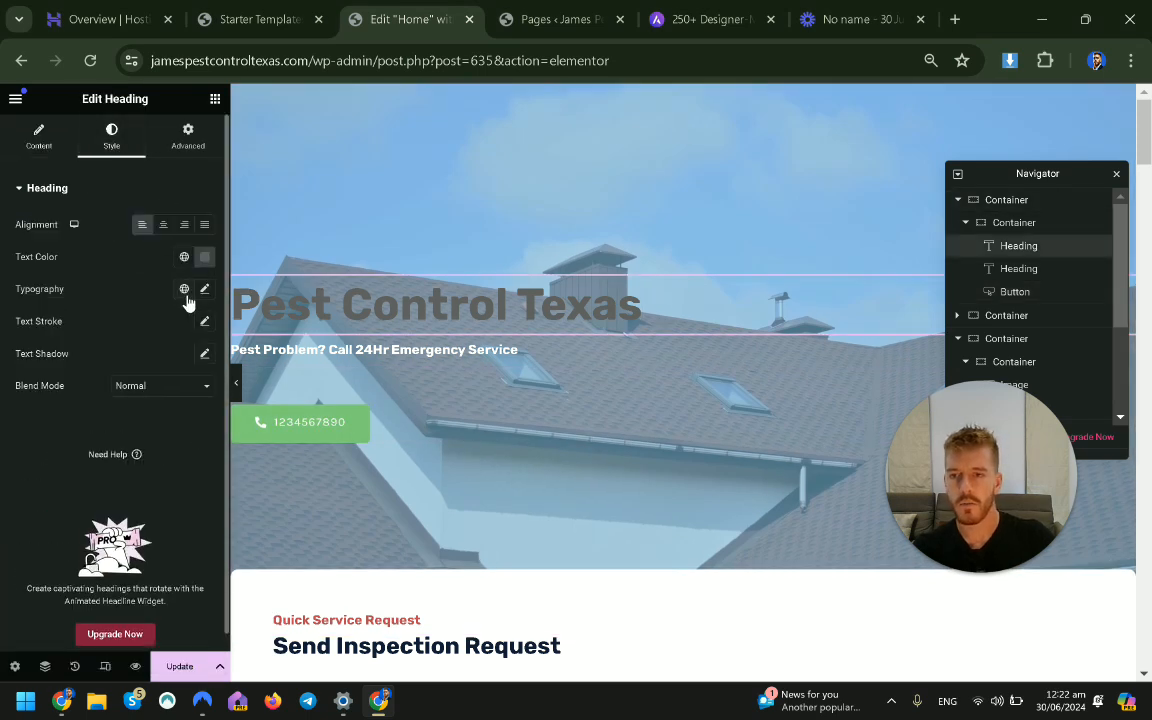
left_click(185, 291)
left_click(185, 258)
scroll(110, 390, "down", 3)
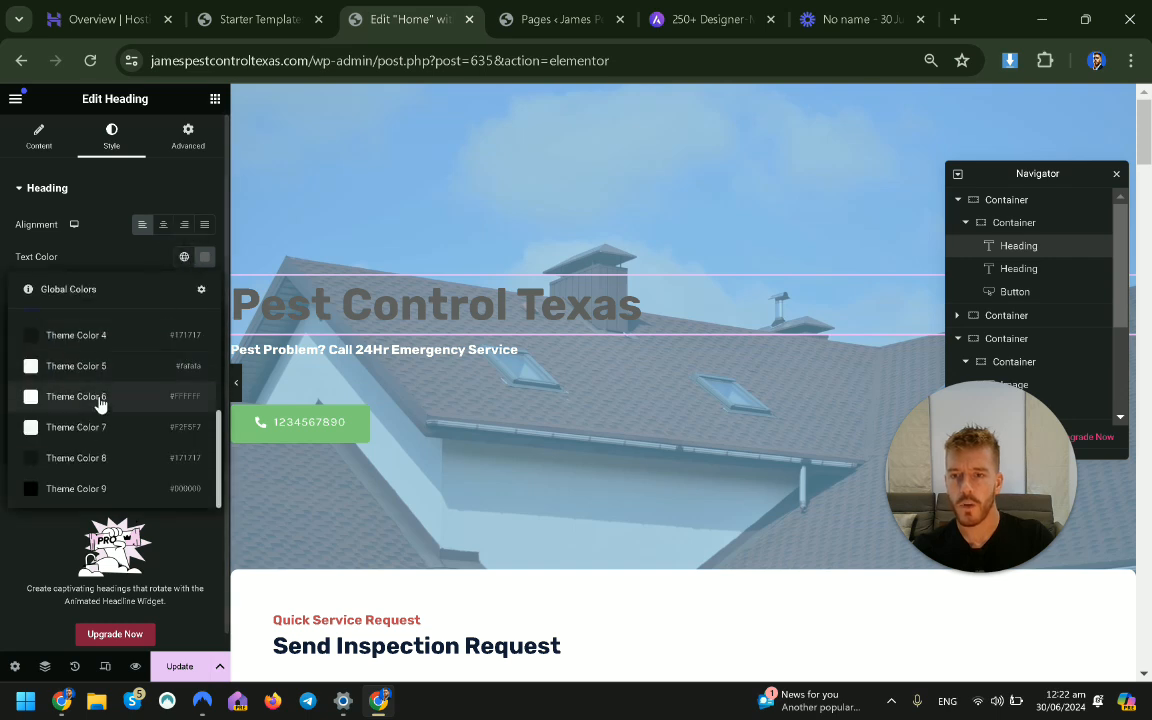
left_click(96, 366)
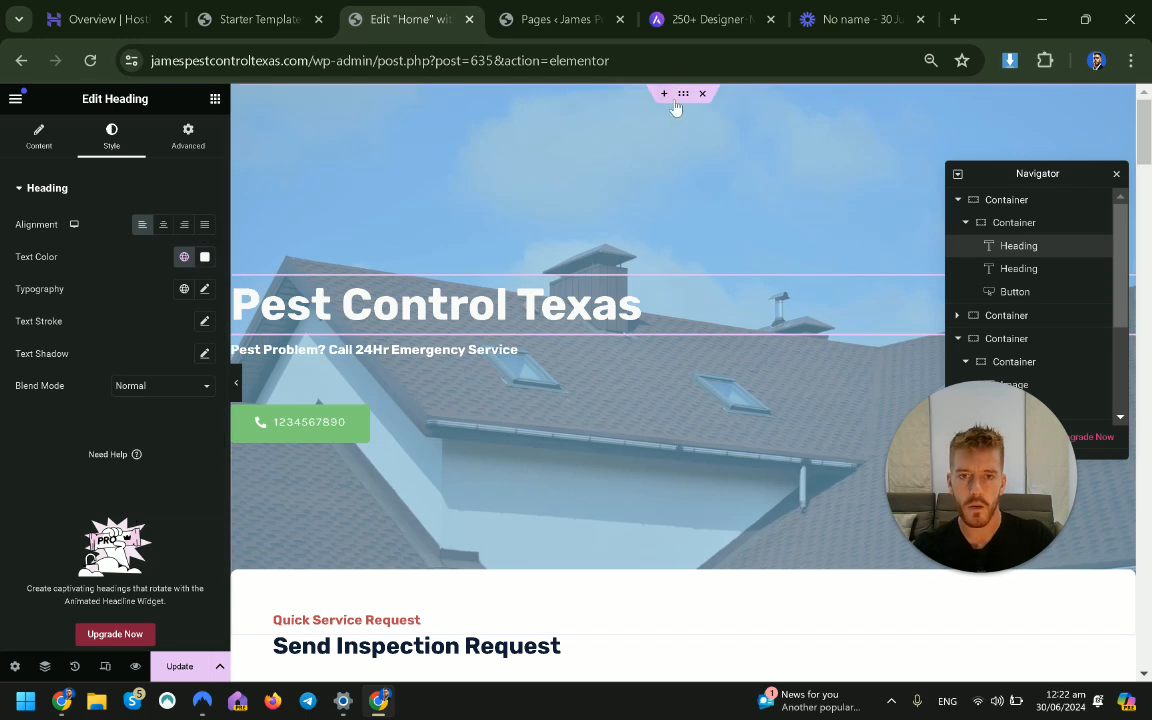
left_click(685, 95)
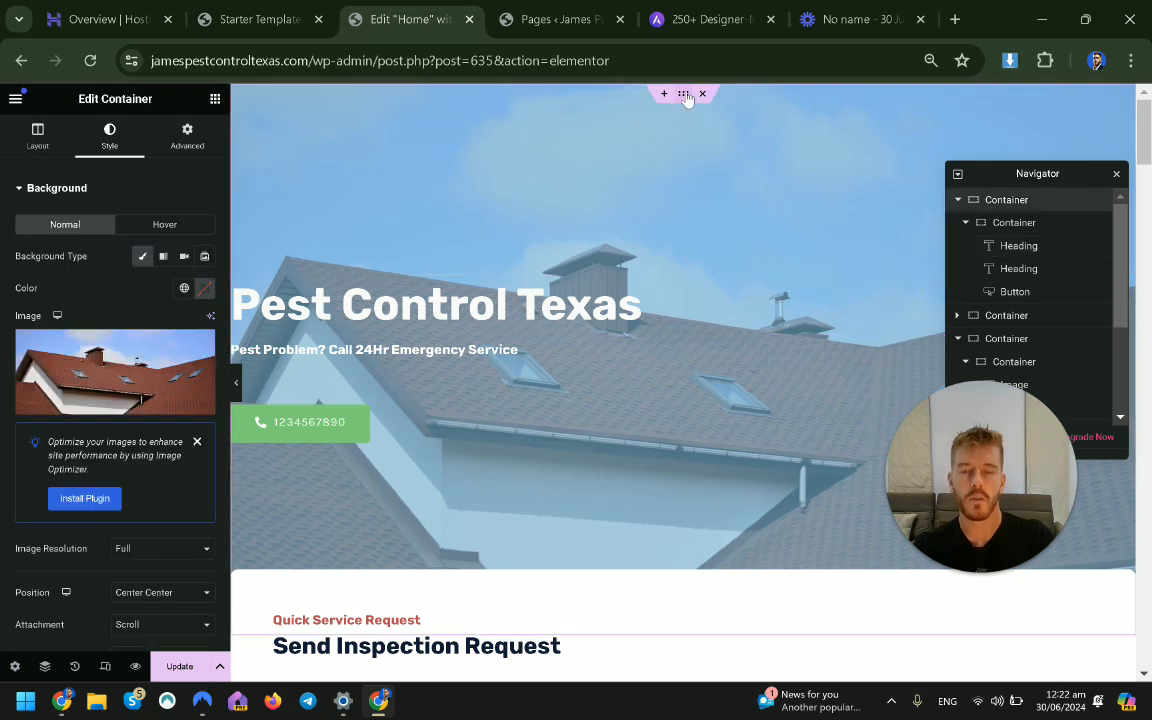
Set the hero background to the fog-spraying photo from a free-image search for 'pest control'.
left_click(97, 345)
left_click(390, 160)
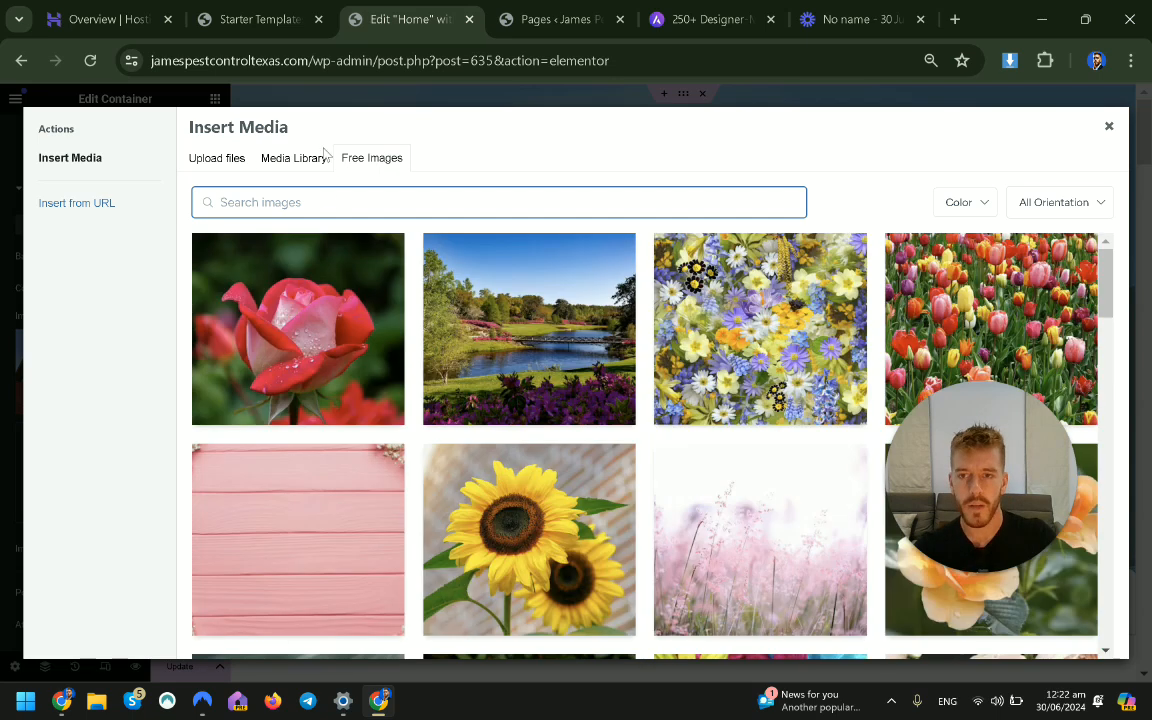
left_click(293, 160)
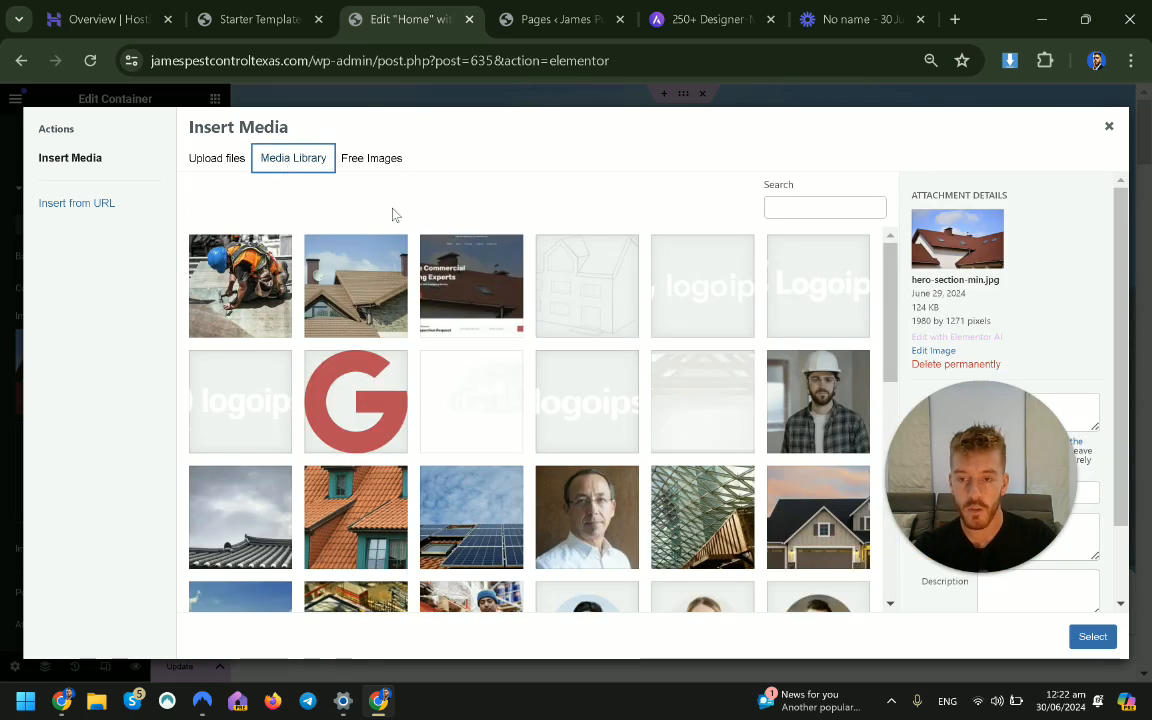
left_click(375, 168)
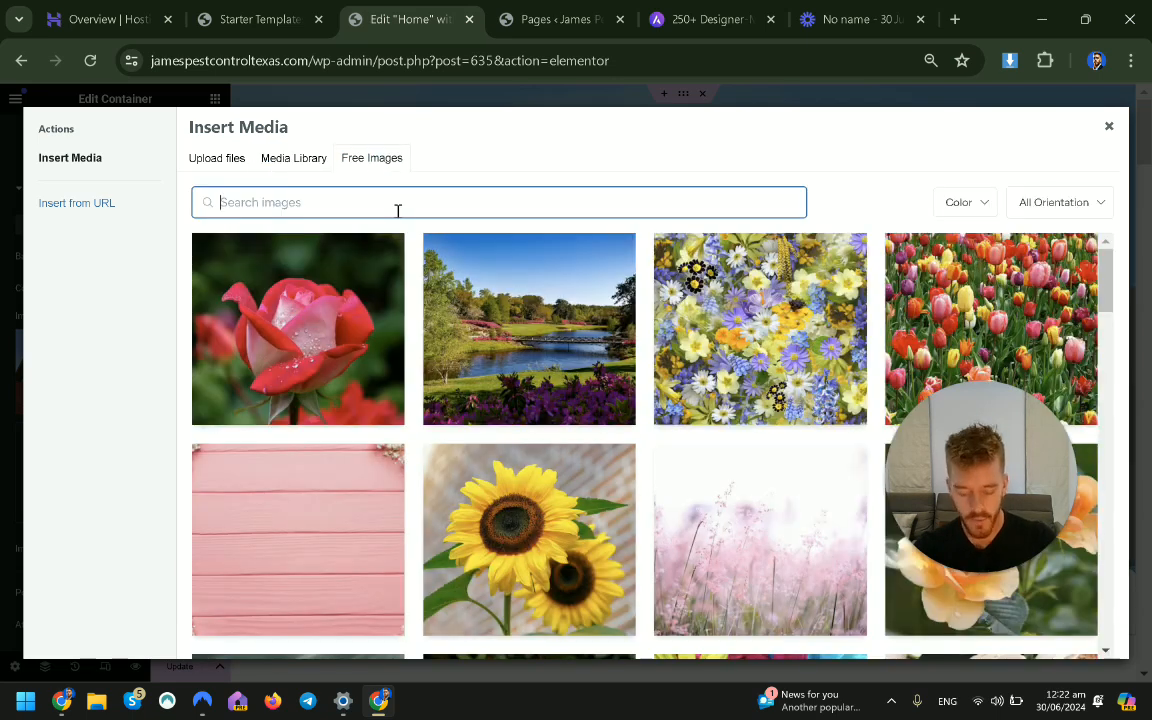
left_click(397, 210)
type("pest control")
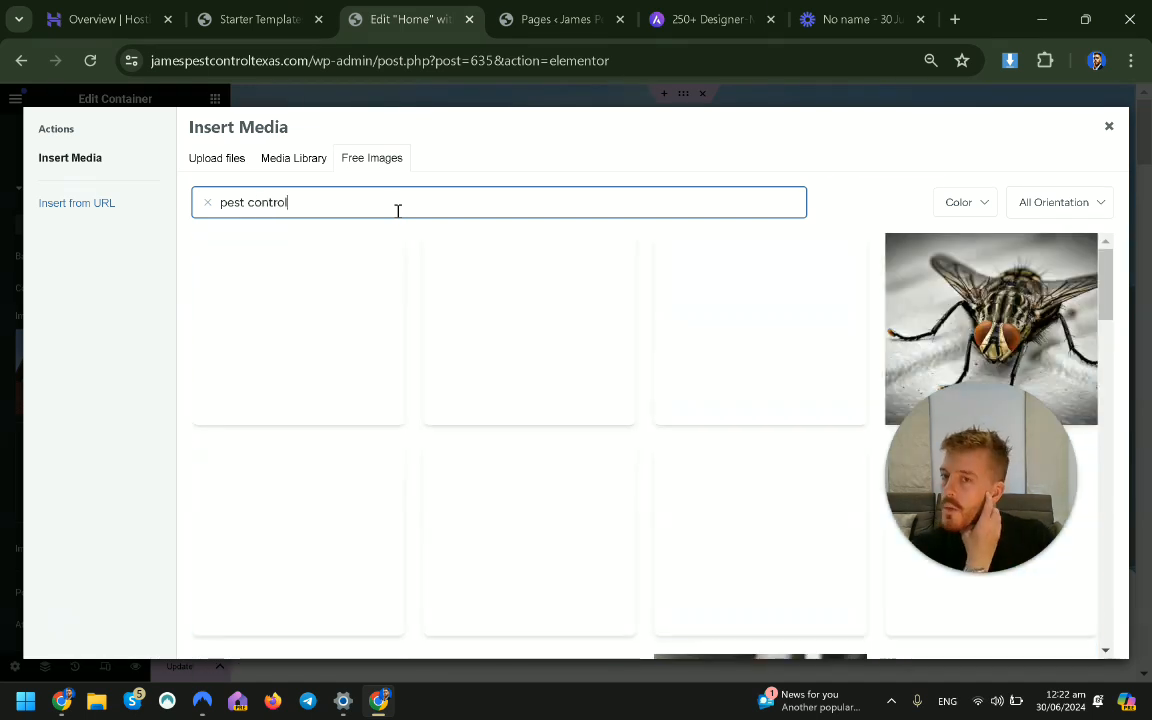
scroll(417, 326, "down", 4)
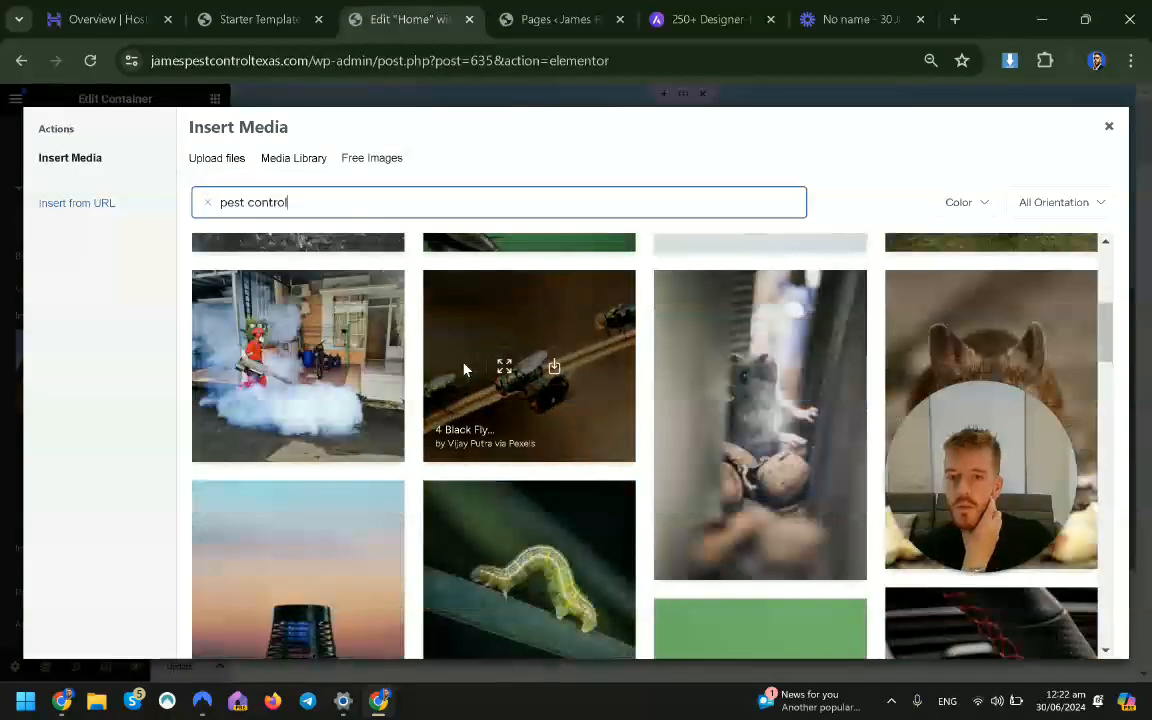
left_click(361, 307)
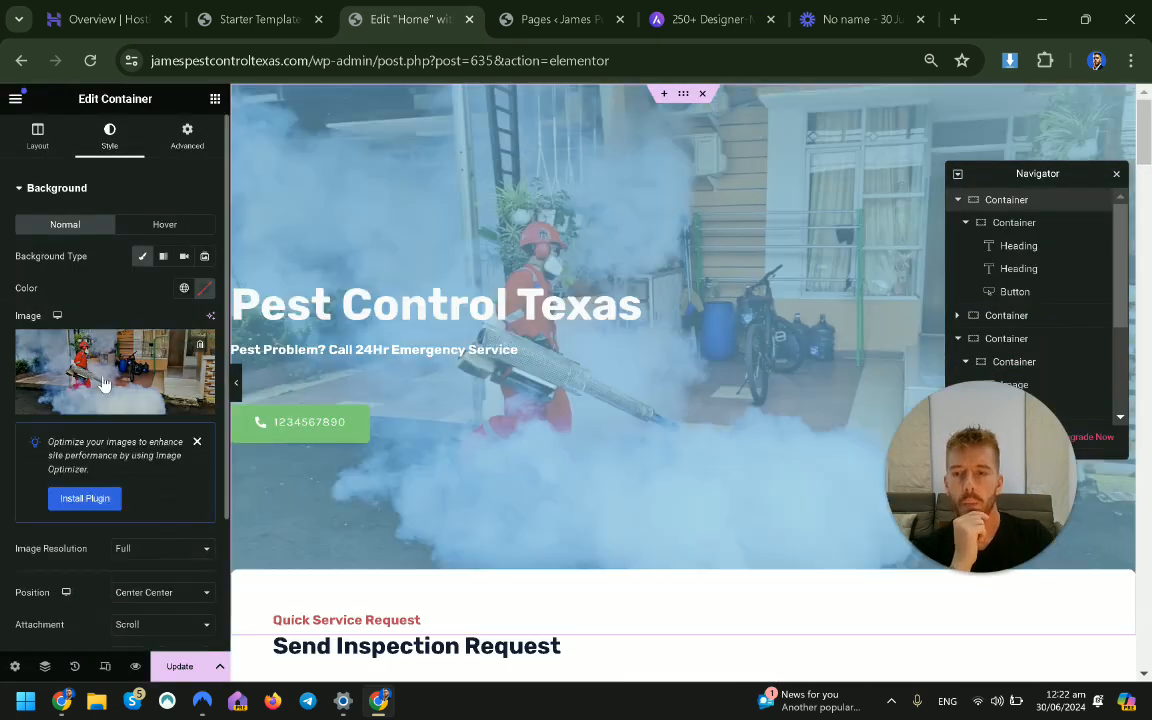
Change the hero background overlay to the dark grey Secondary global colour.
scroll(35, 481, "down", 3)
left_click(17, 467)
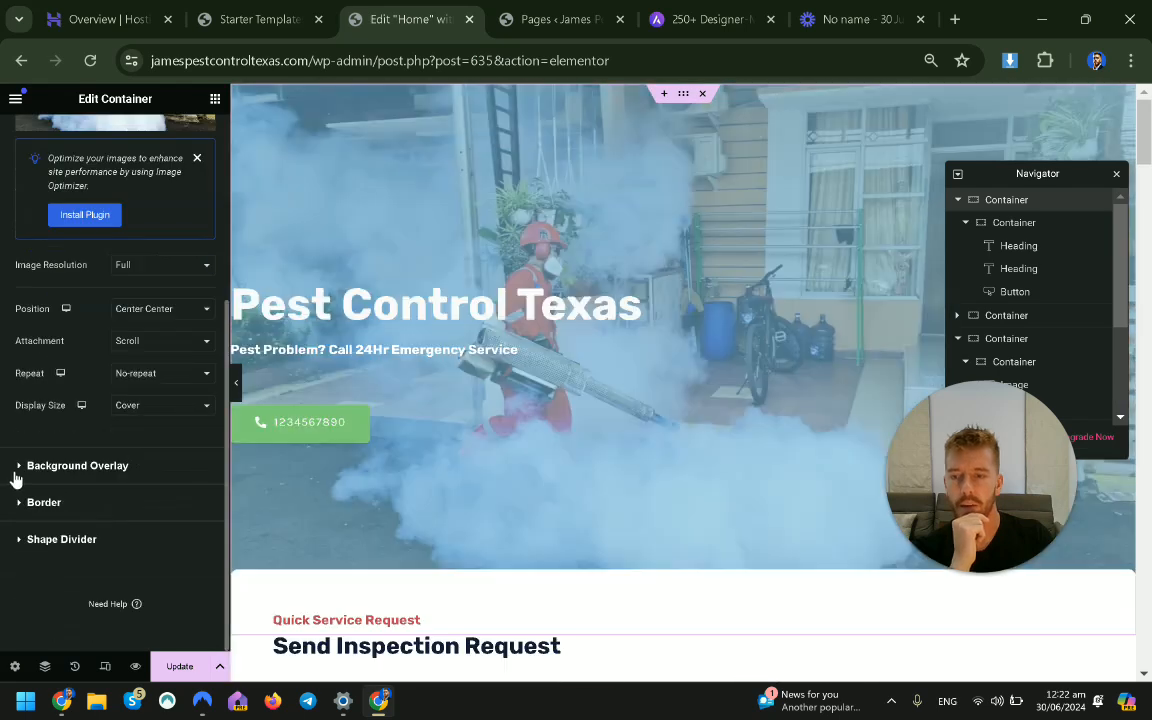
left_click(184, 325)
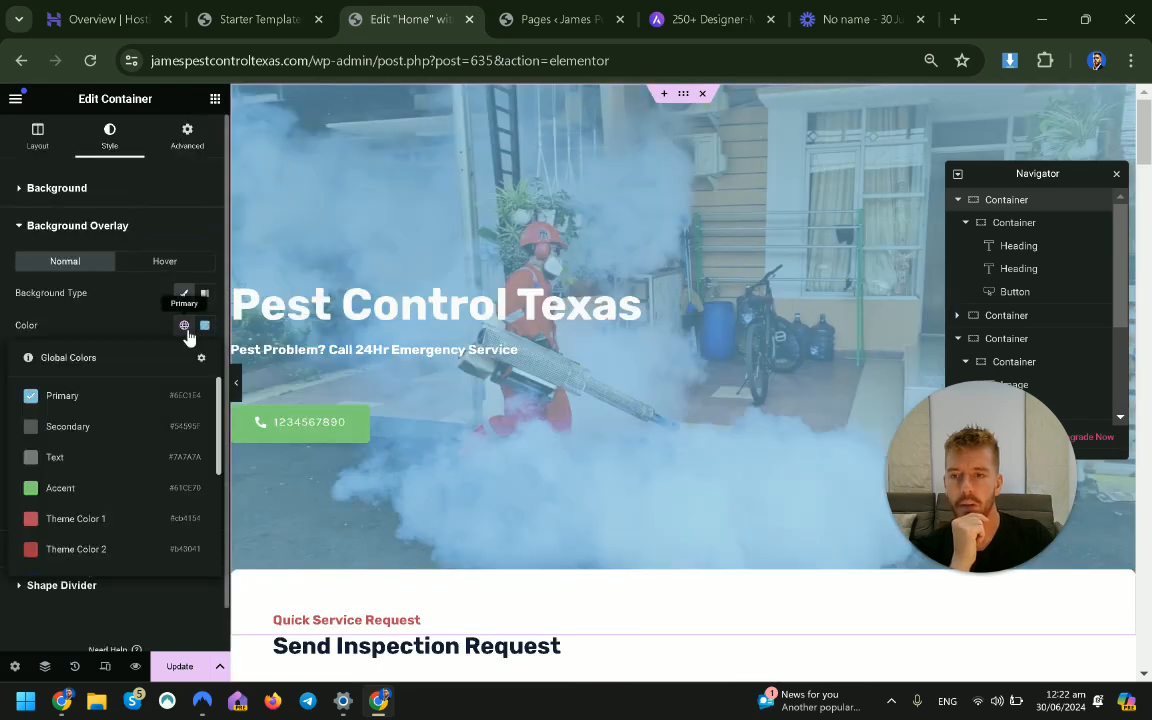
left_click(135, 434)
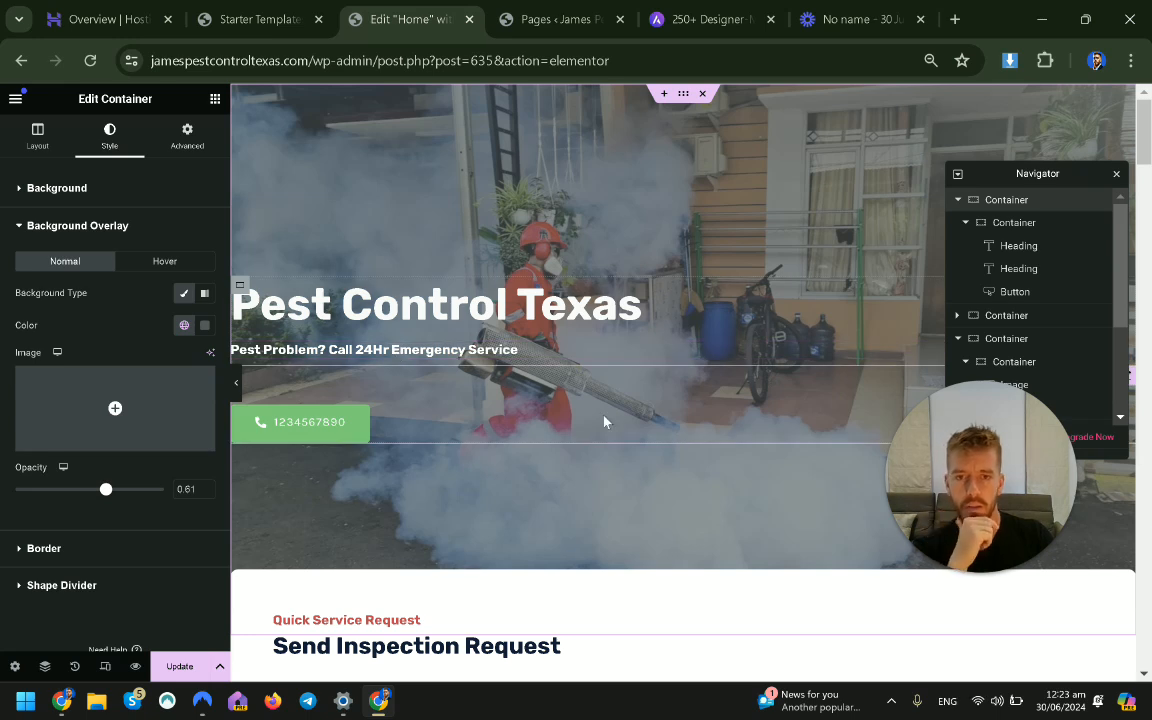
scroll(689, 406, "down", 15)
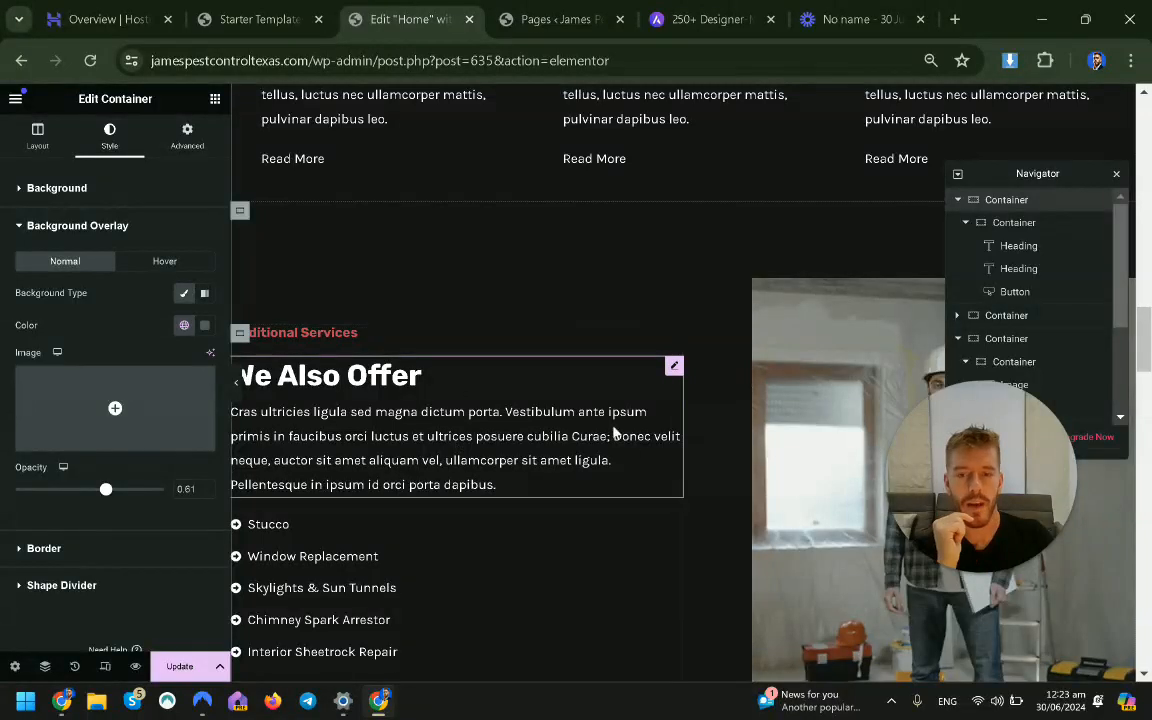
Duplicate the Accredited card, giving the Six Reasons first row four cards.
scroll(630, 450, "down", 2)
scroll(630, 450, "down", 7)
scroll(628, 420, "up", 4)
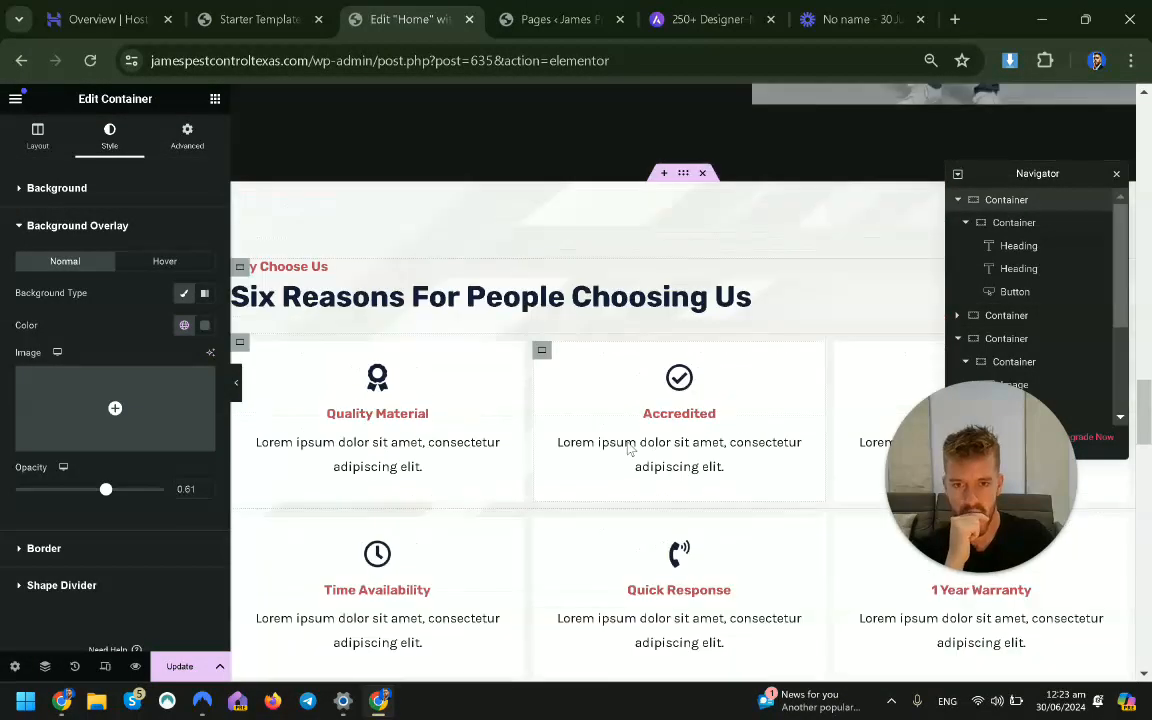
left_click(684, 366)
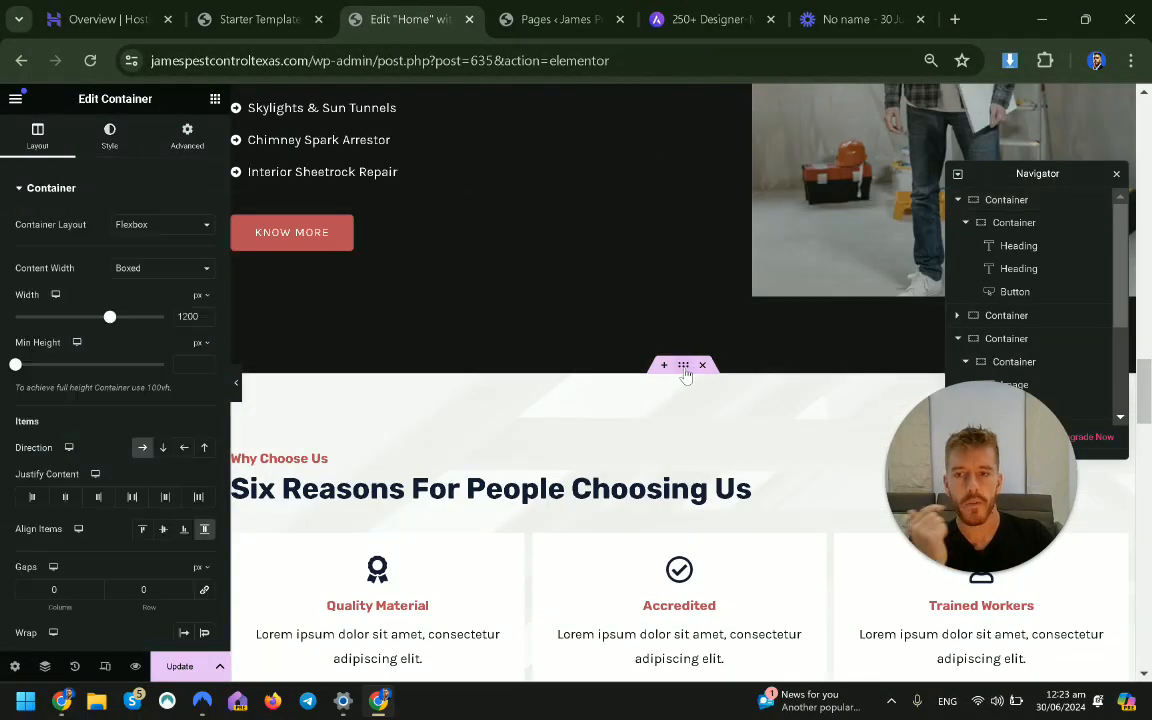
scroll(562, 397, "down", 1)
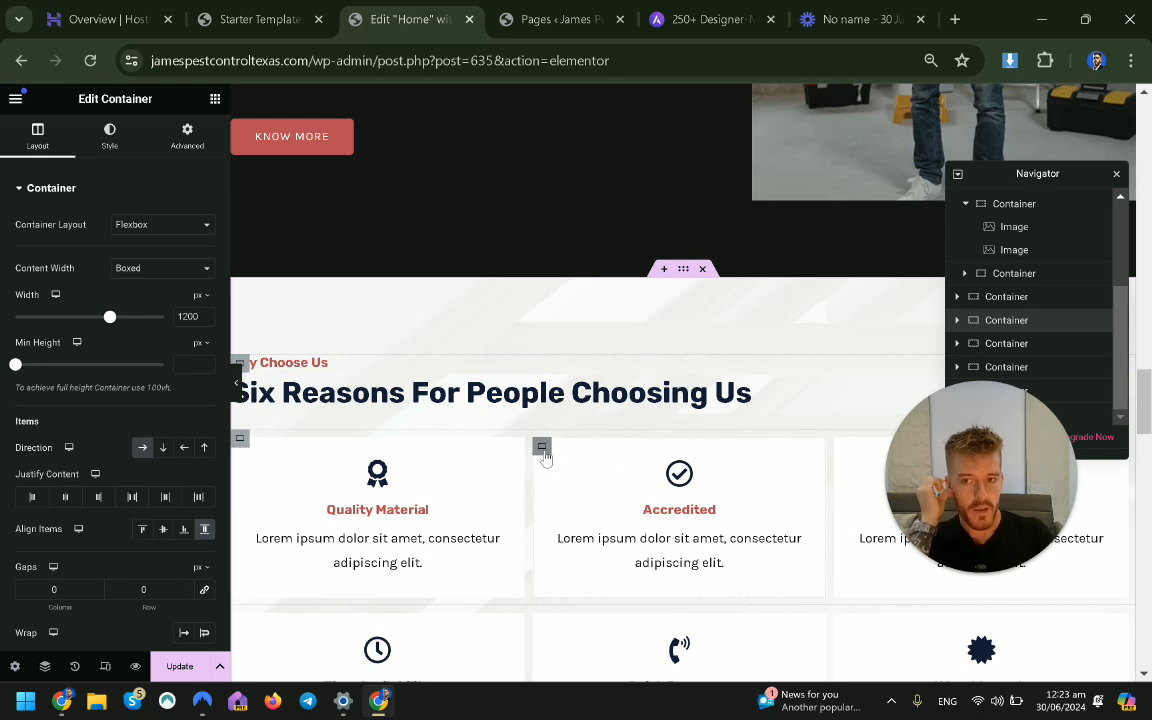
left_click(541, 447)
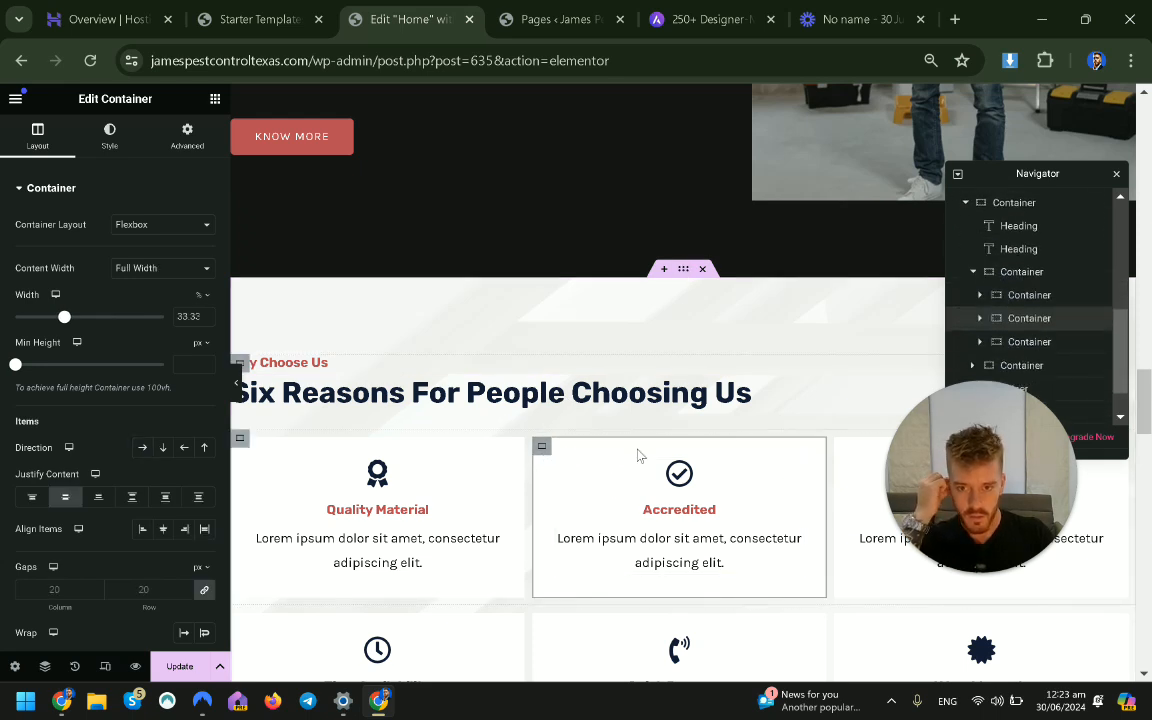
scroll(638, 456, "down", 1)
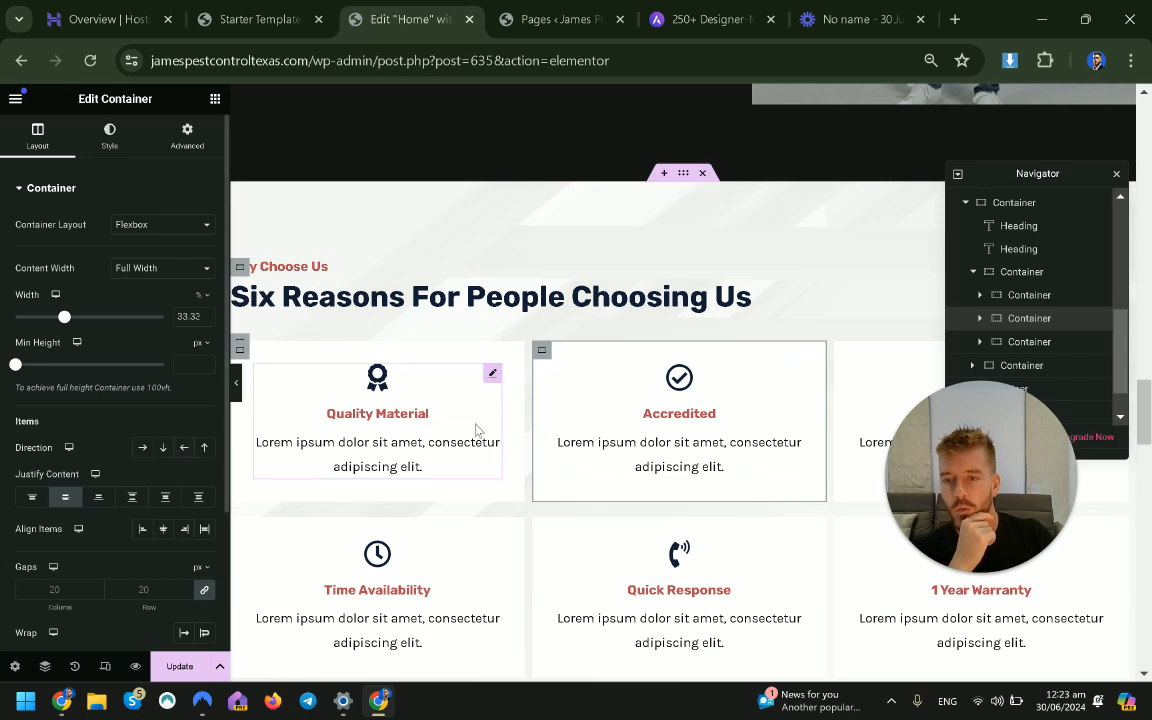
right_click(543, 357)
left_click(558, 304)
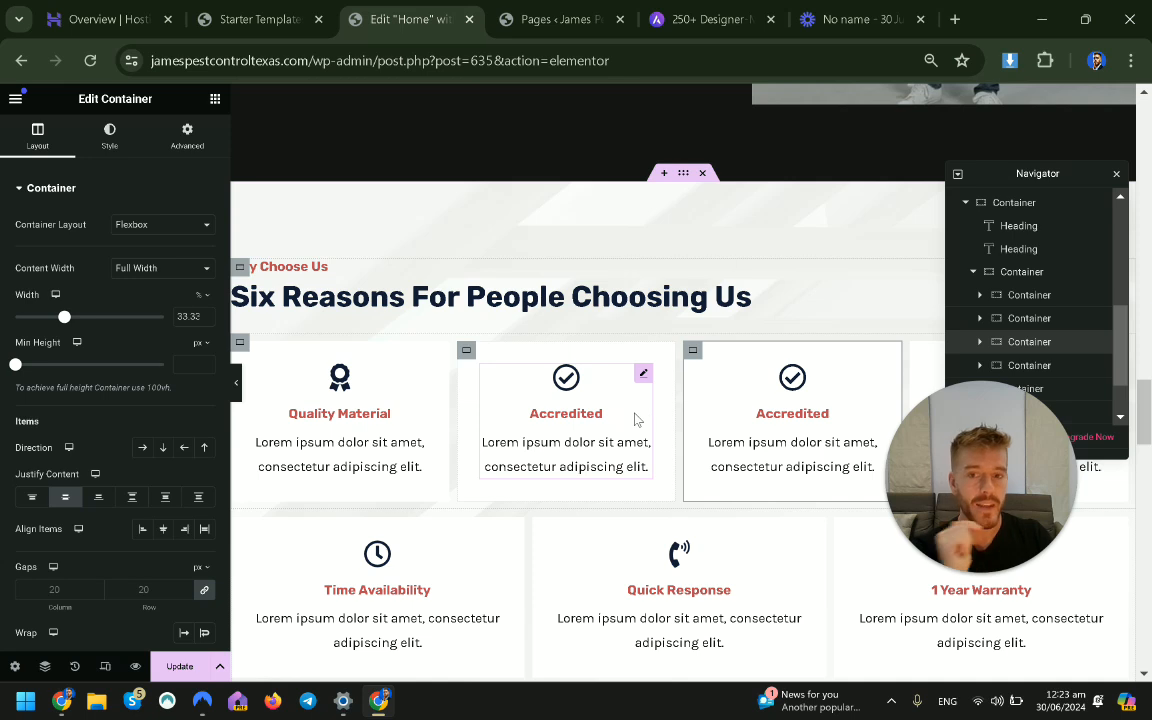
scroll(690, 400, "down", 2)
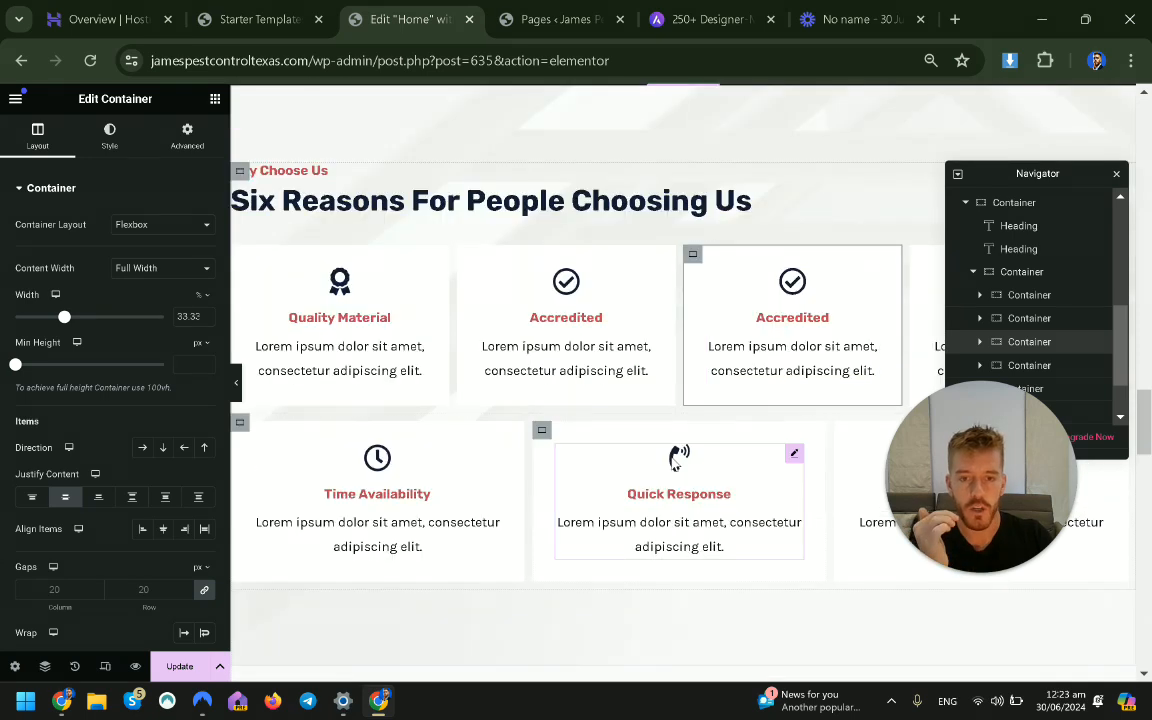
scroll(673, 463, "up", 4)
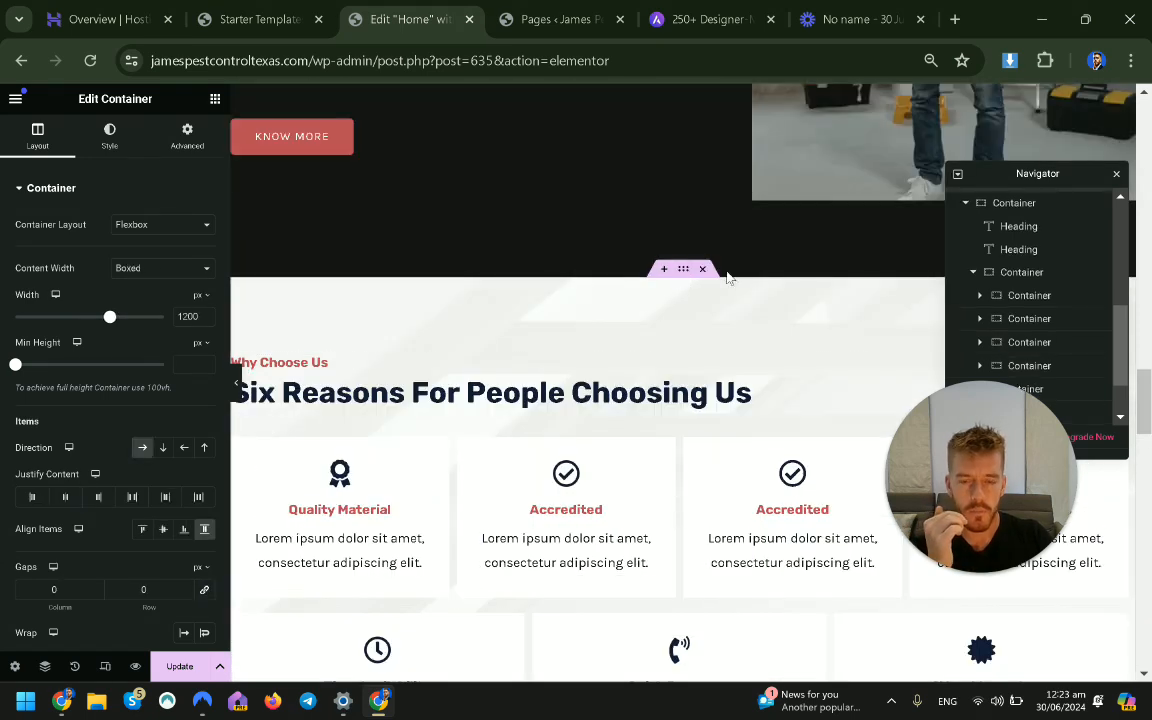
scroll(600, 340, "up", 4)
Duplicate the KNOW MORE button and move the copy below the Six Reasons heading.
left_click(676, 313)
right_click(676, 313)
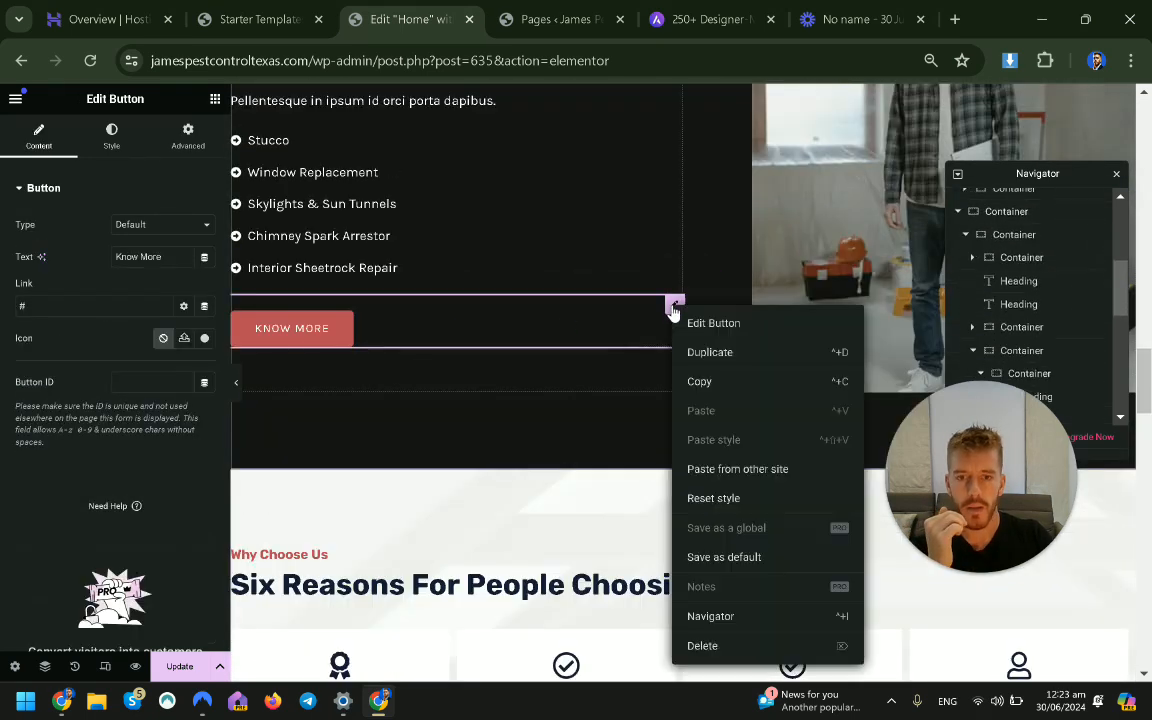
left_click(727, 353)
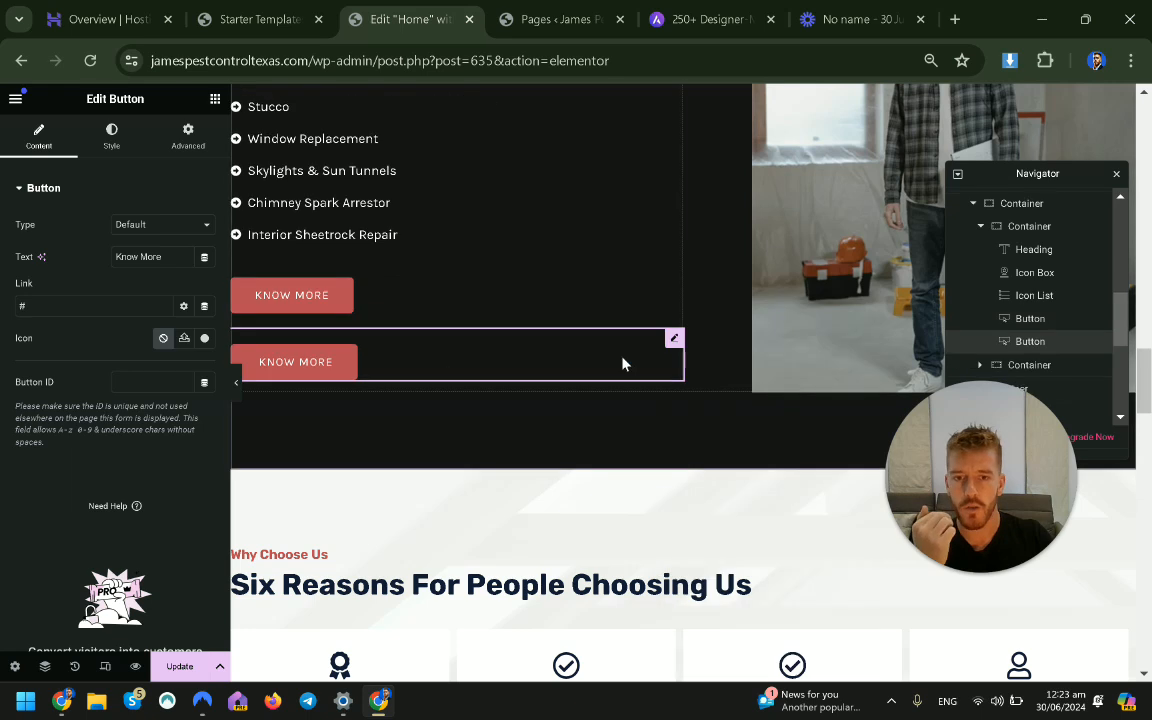
scroll(620, 310, "down", 2)
left_click_drag(545, 280, 709, 505)
Duplicate the People Say The Nicest Things testimonials section.
scroll(710, 505, "down", 6)
scroll(707, 505, "up", 8)
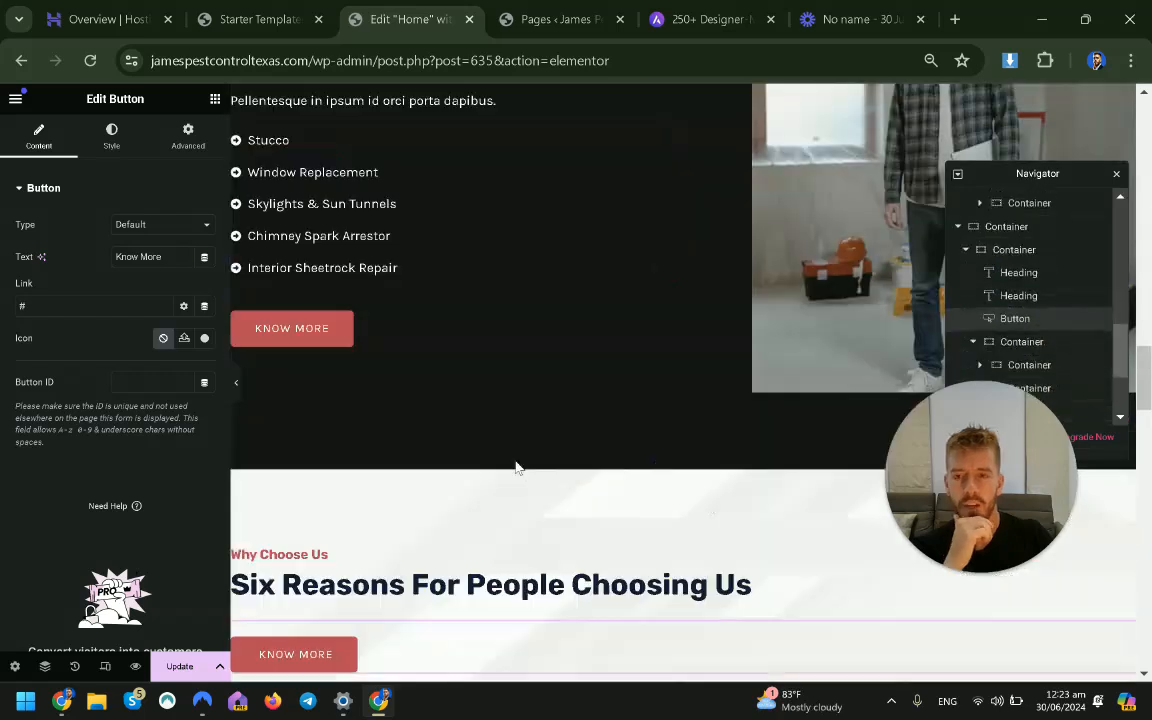
scroll(464, 414, "down", 10)
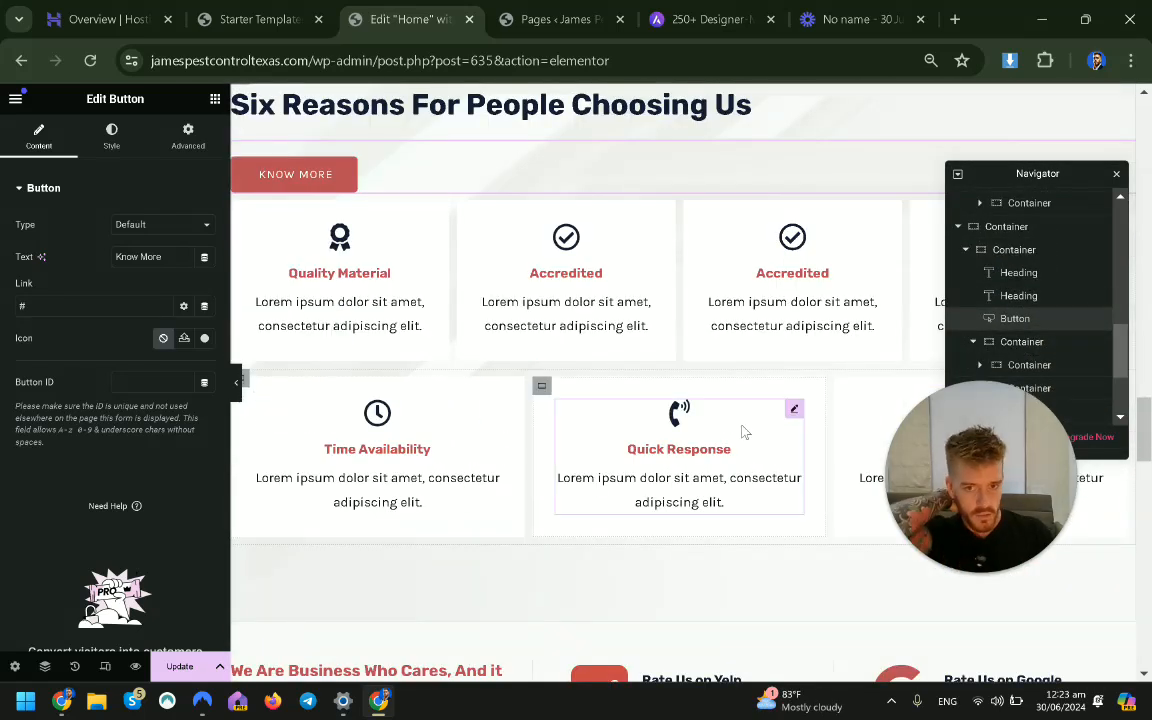
scroll(571, 381, "down", 6)
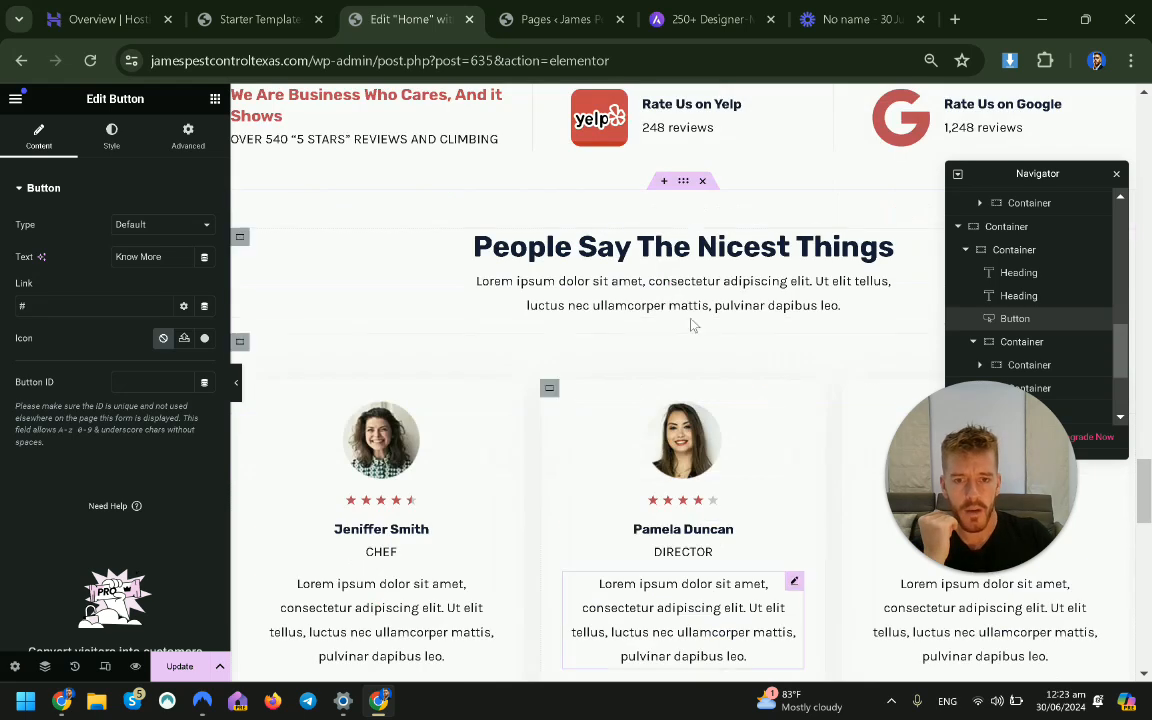
right_click(688, 188)
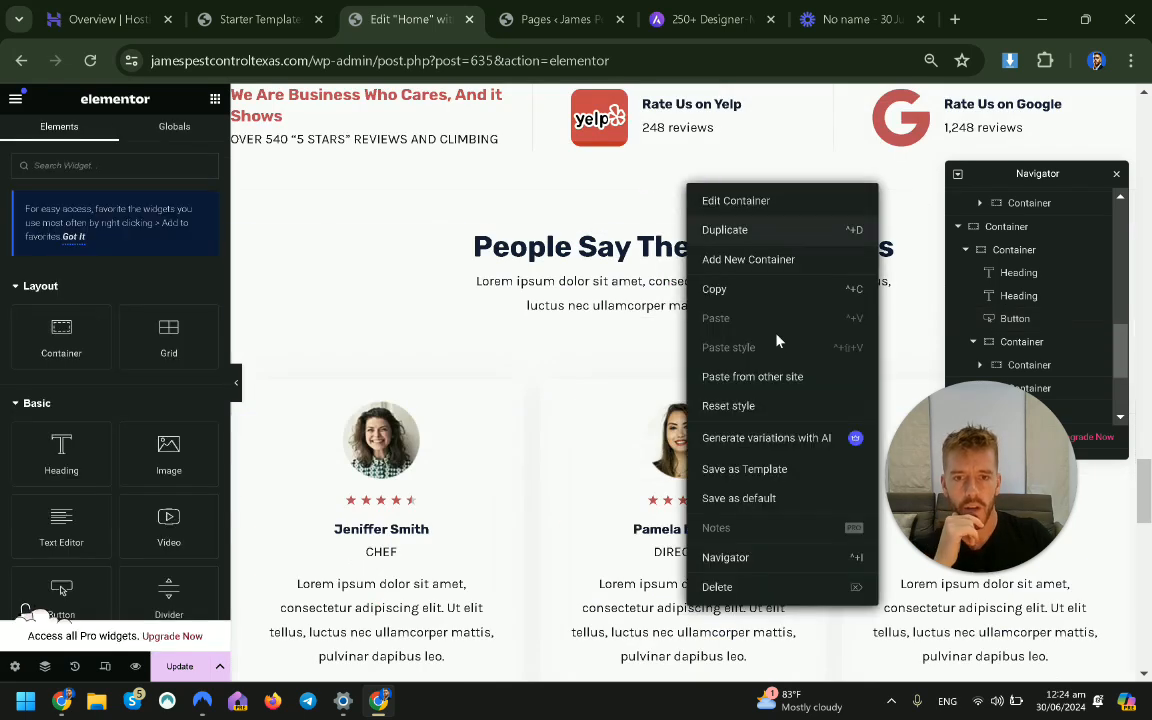
key("ctrl+d")
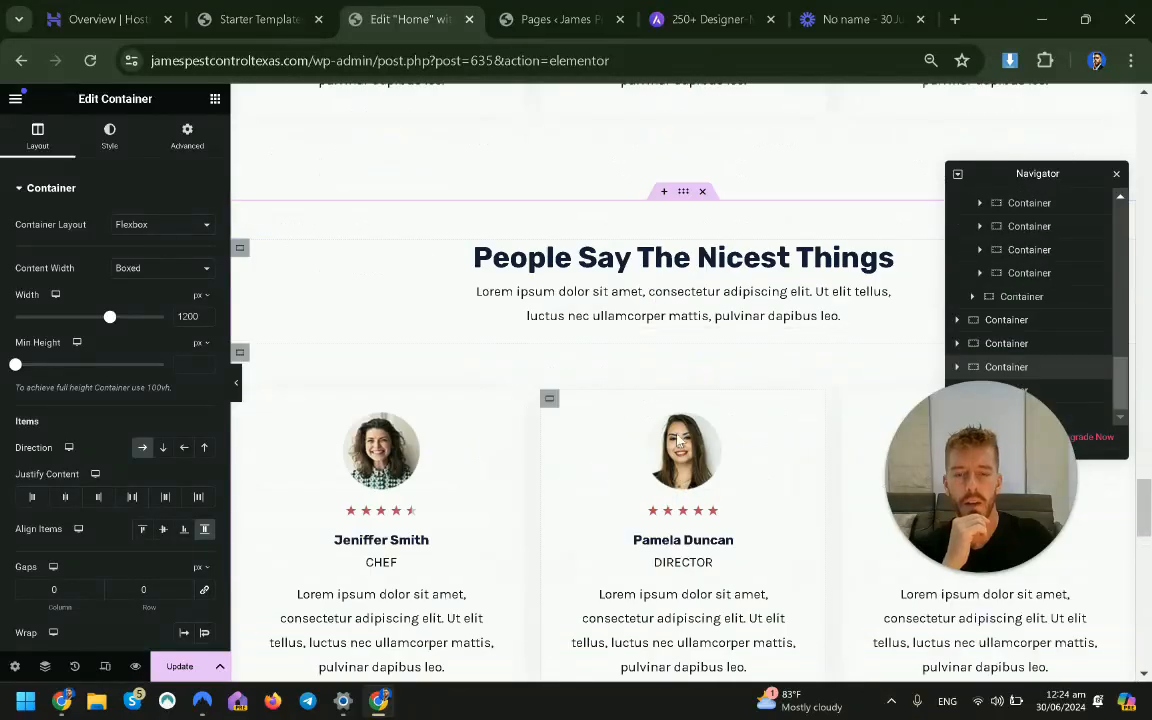
Save the testimonials container as the '3 column block' library template, then close the Library.
scroll(690, 400, "up", 5)
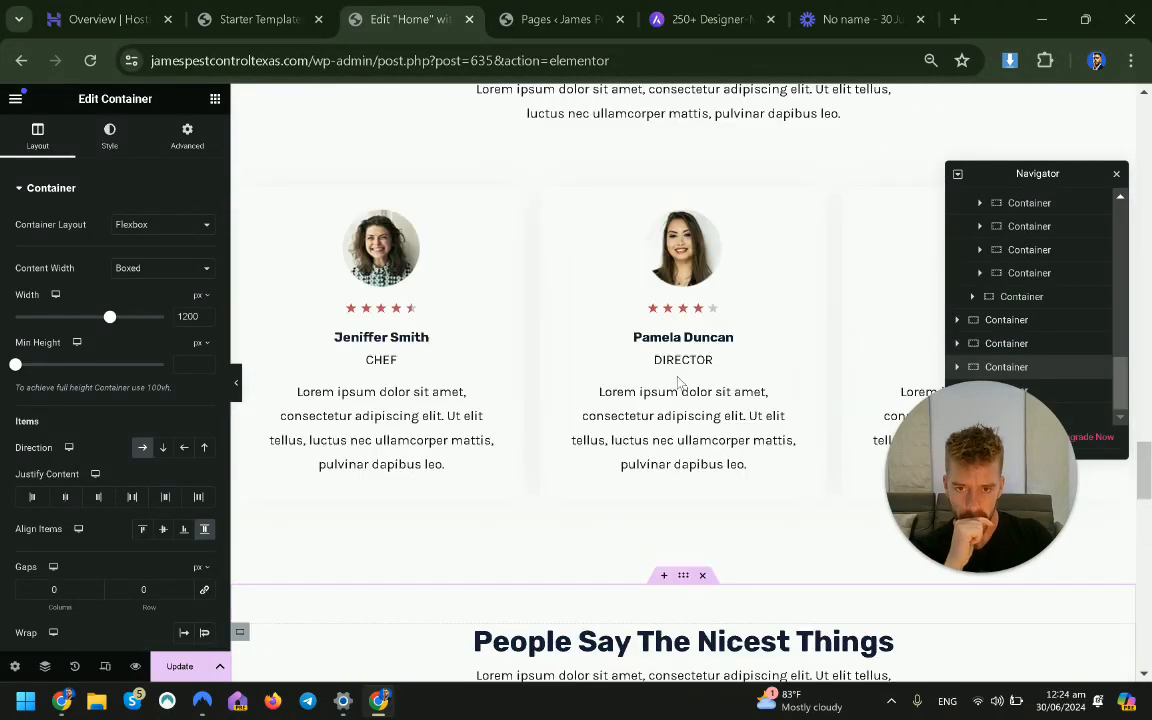
scroll(680, 384, "down", 5)
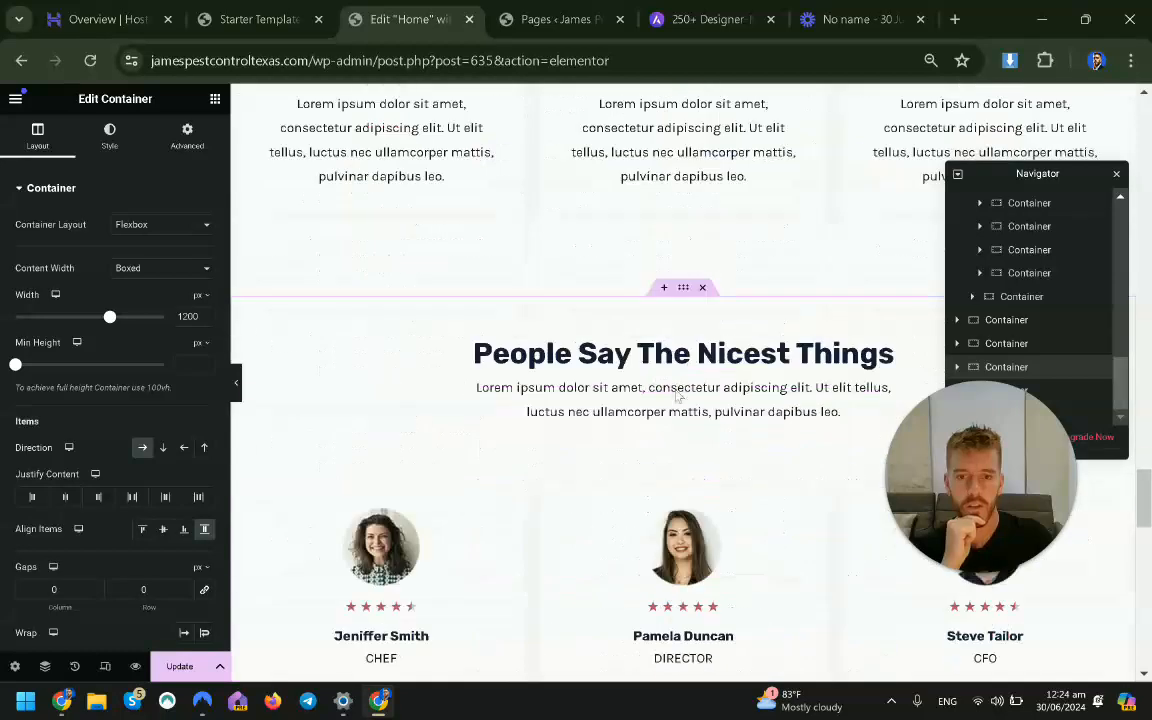
scroll(658, 400, "down", 2)
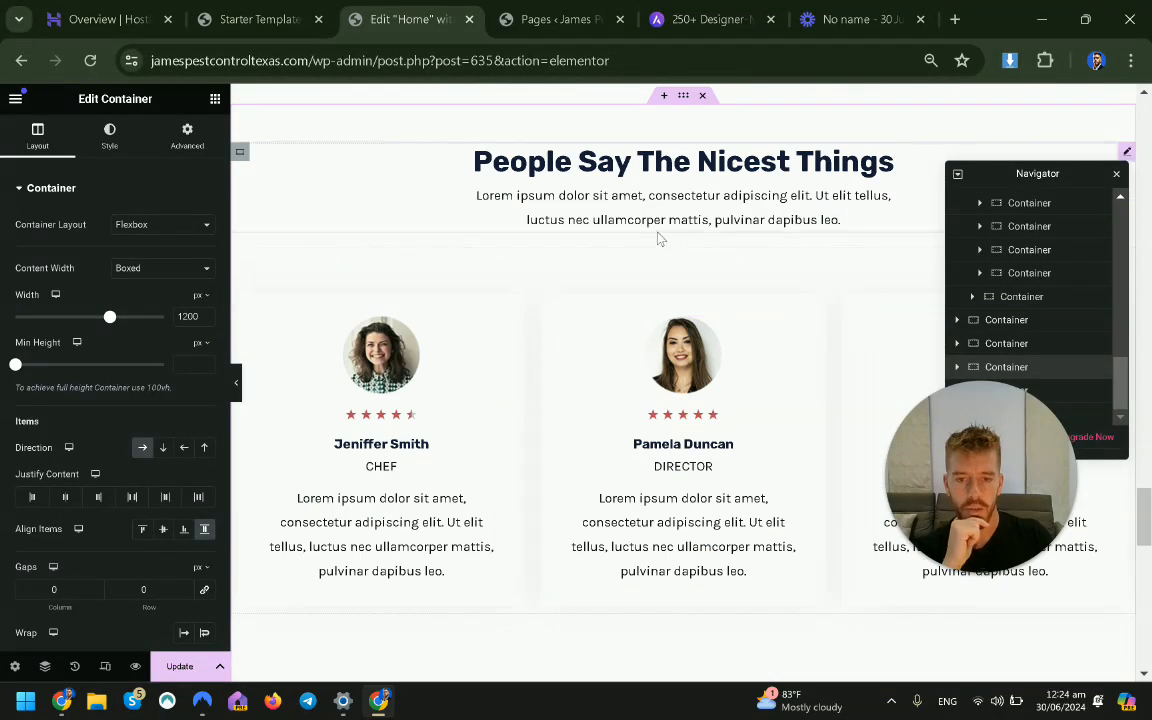
scroll(670, 225, "up", 1)
right_click(683, 193)
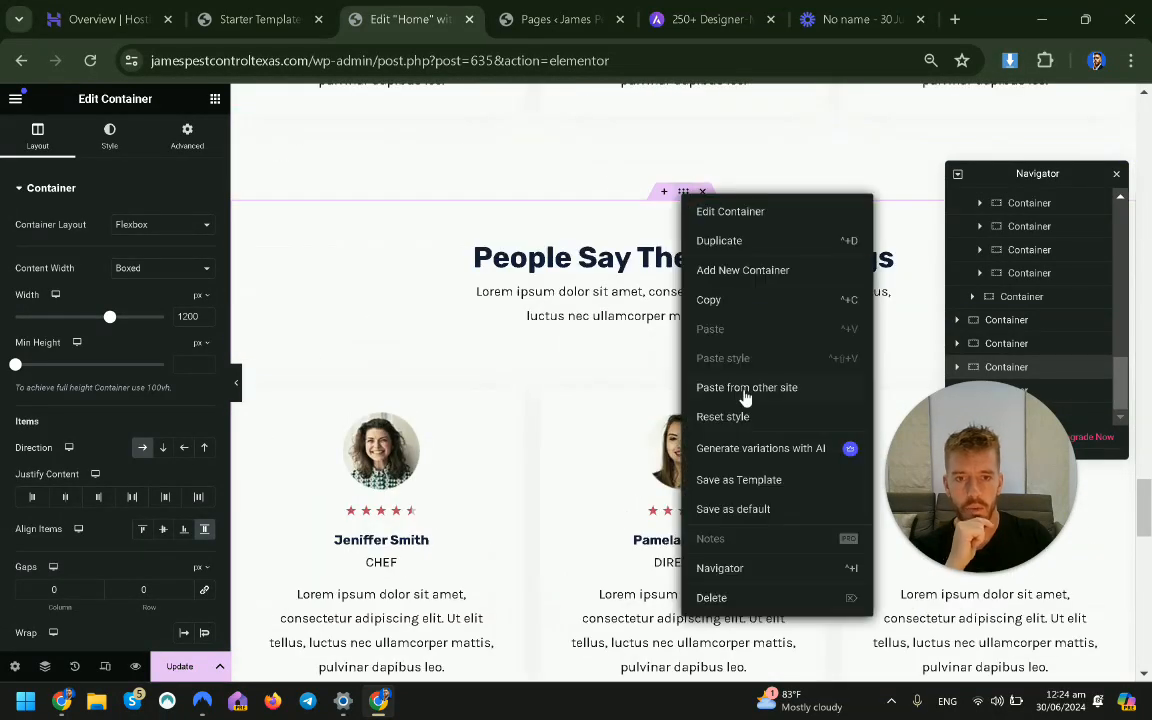
left_click(730, 481)
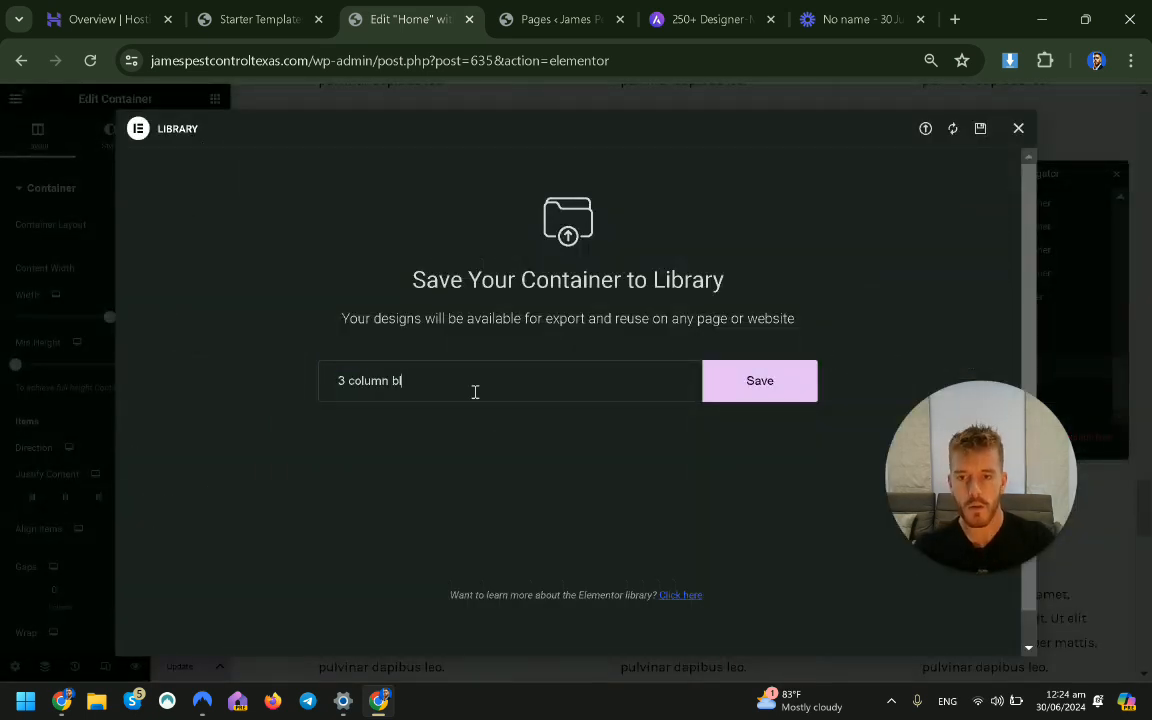
type("3 column block")
left_click(750, 378)
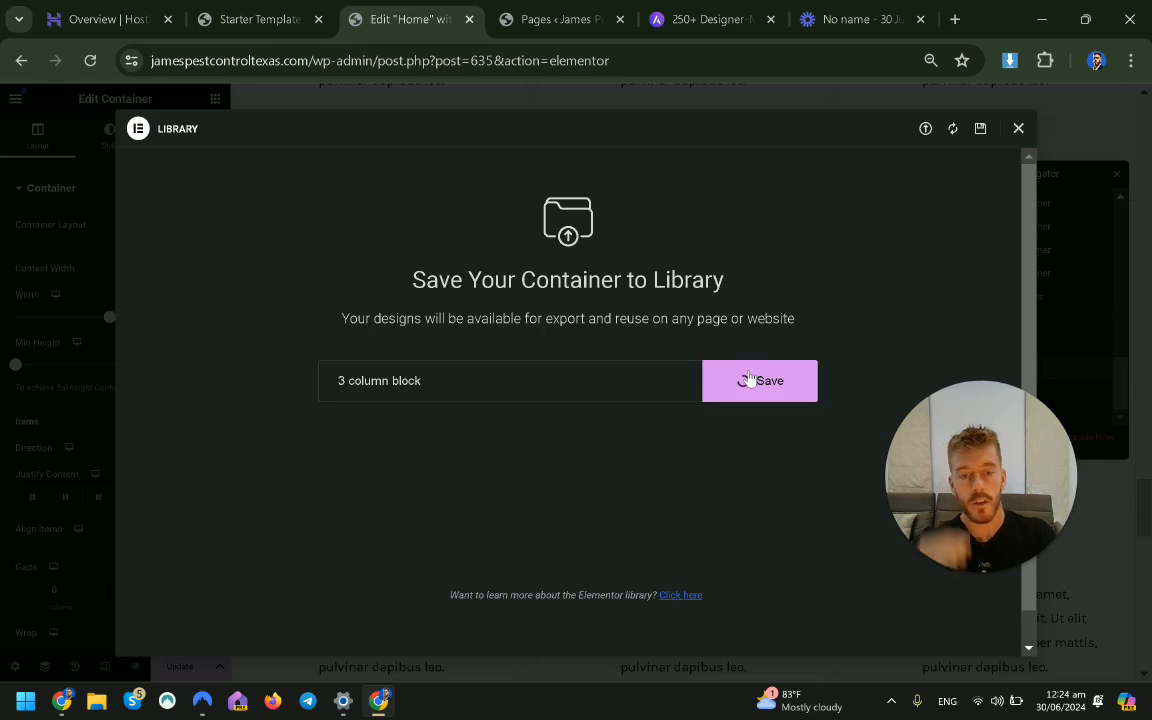
left_click(1019, 130)
Strip '/post.php?post=635&action=elementor' from the address to load the wp-admin dashboard.
scroll(507, 455, "up", 8)
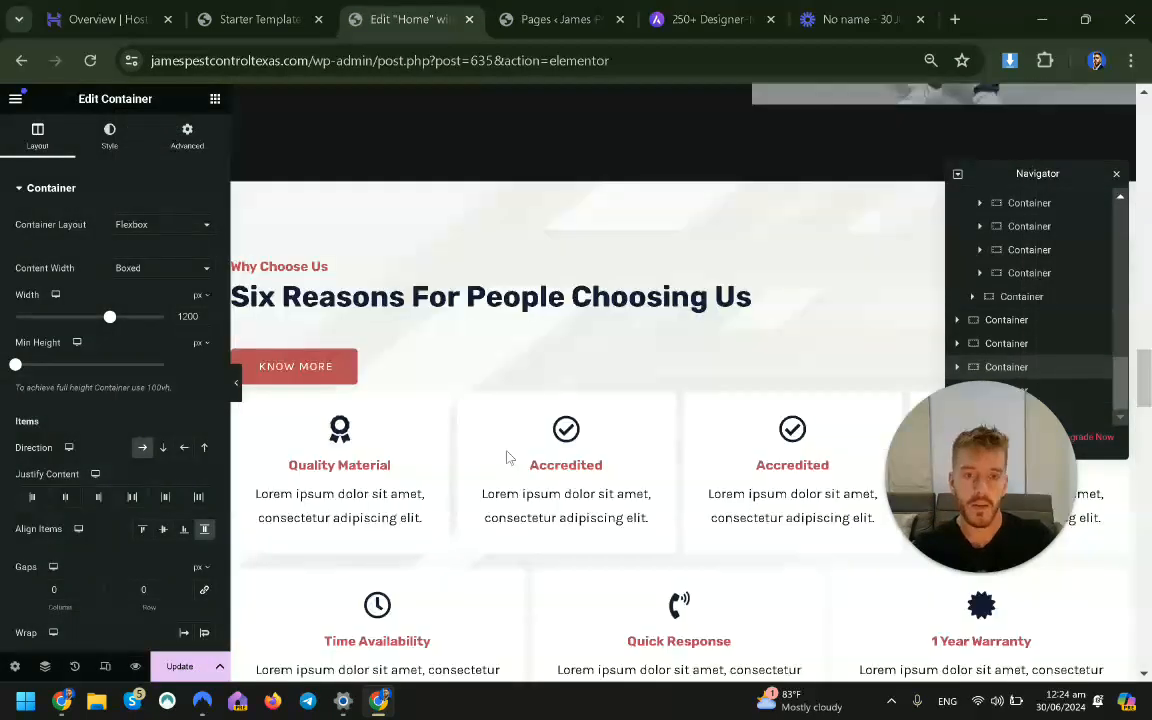
scroll(594, 320, "up", 10)
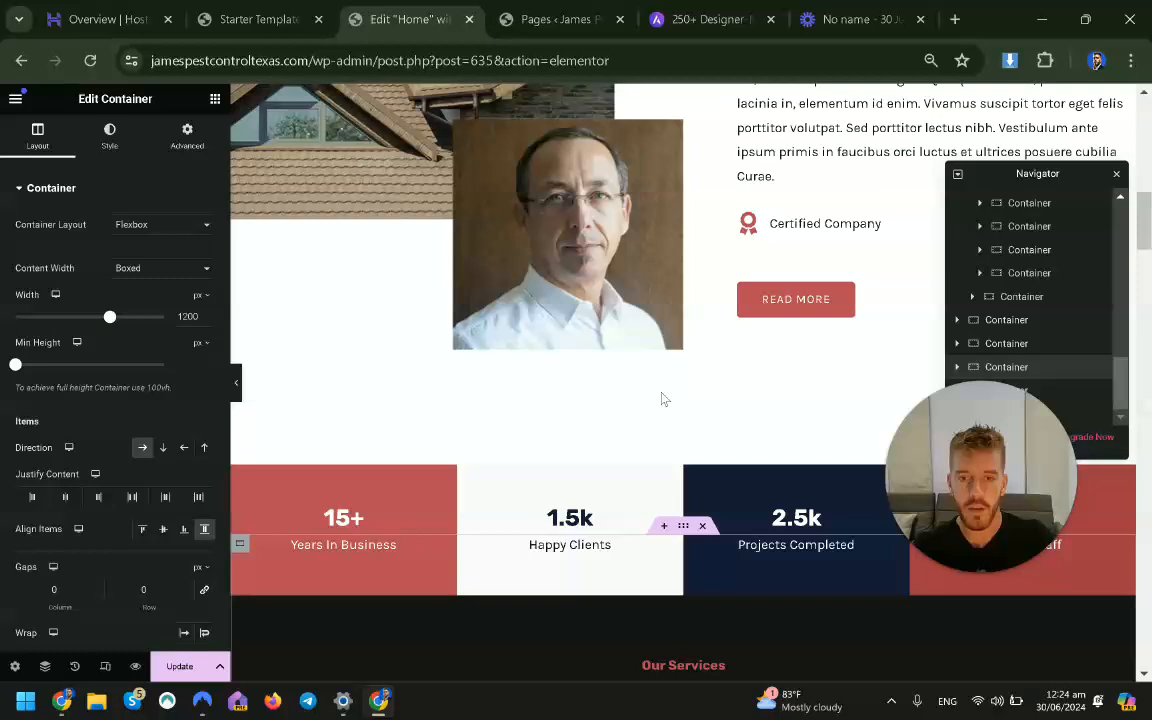
scroll(597, 428, "up", 5)
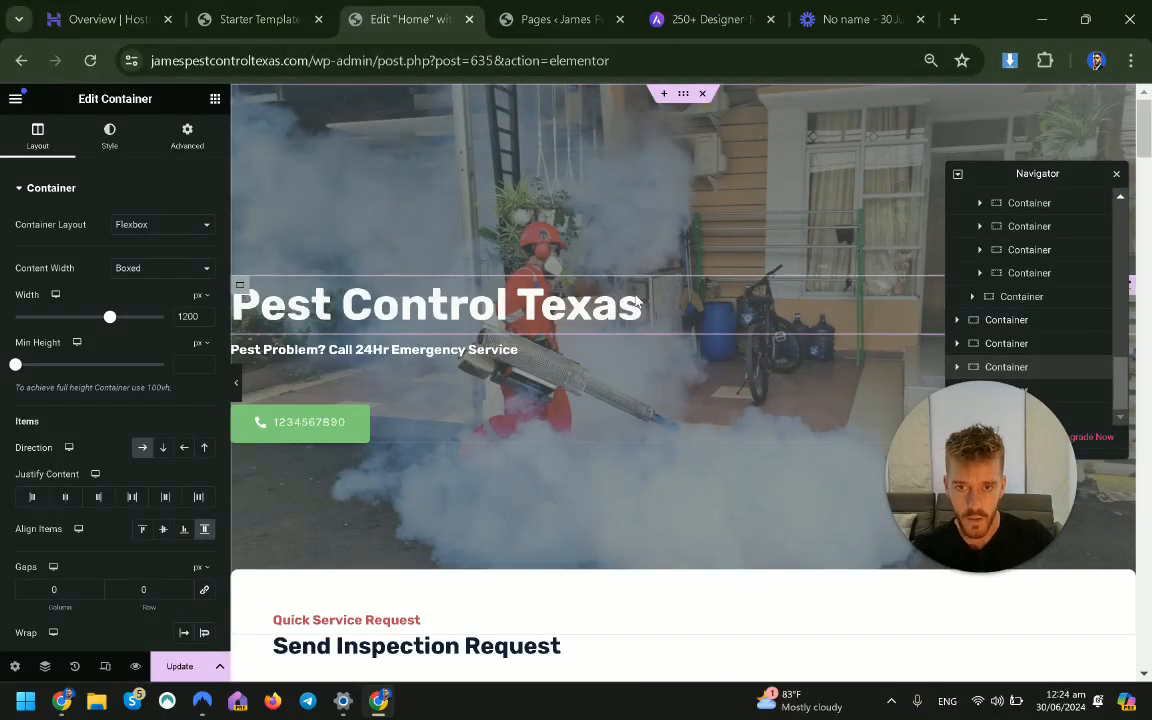
left_click_drag(429, 61, 831, 62)
key("BackSpace")
key("Return")
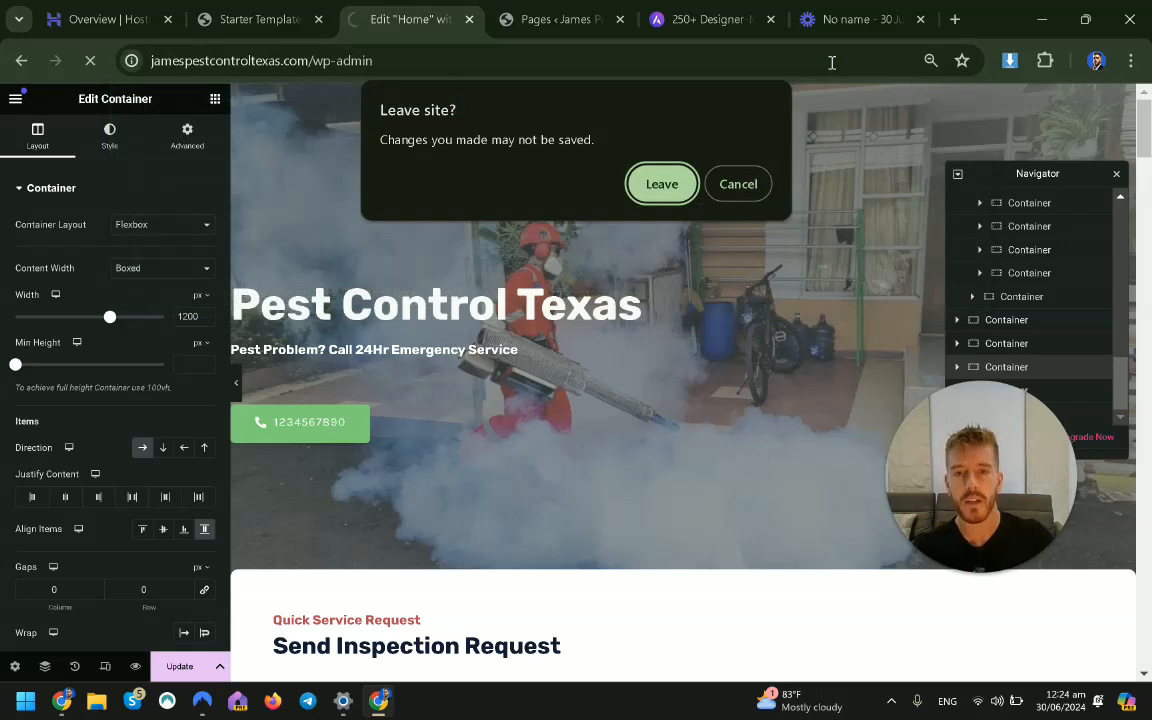
Confirm leaving the editor, then open the Astra Customizer from the live site's toolbar.
left_click(640, 185)
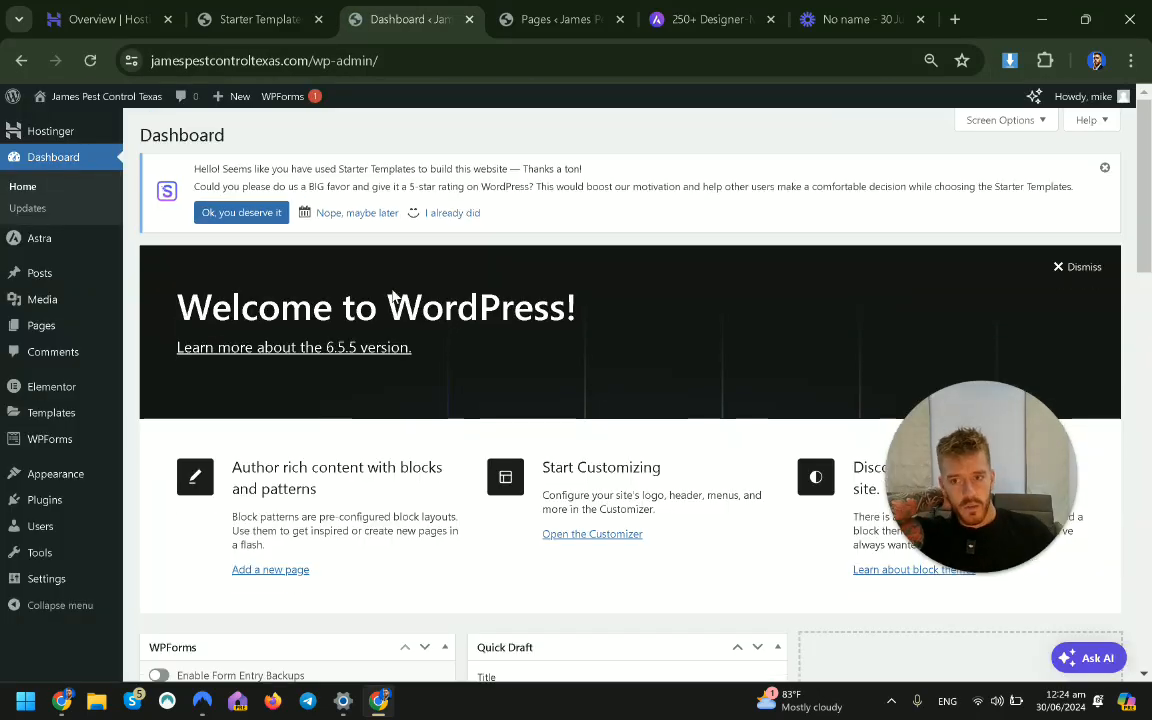
mouse_move(68, 478)
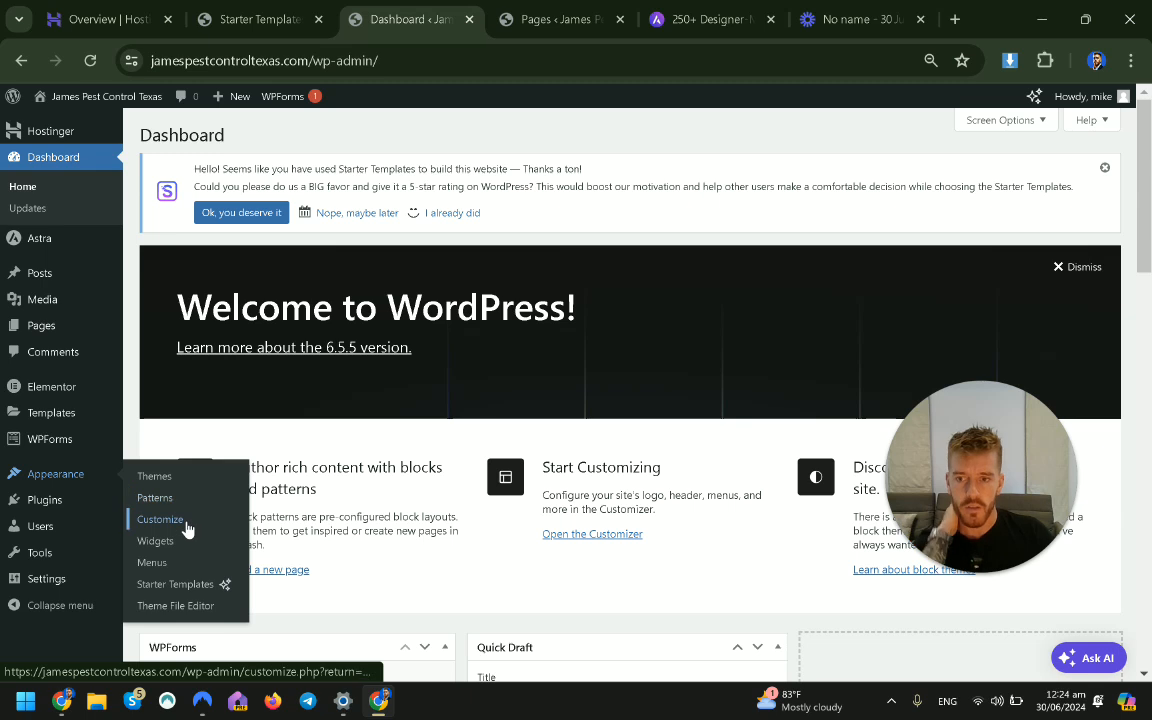
left_click(545, 19)
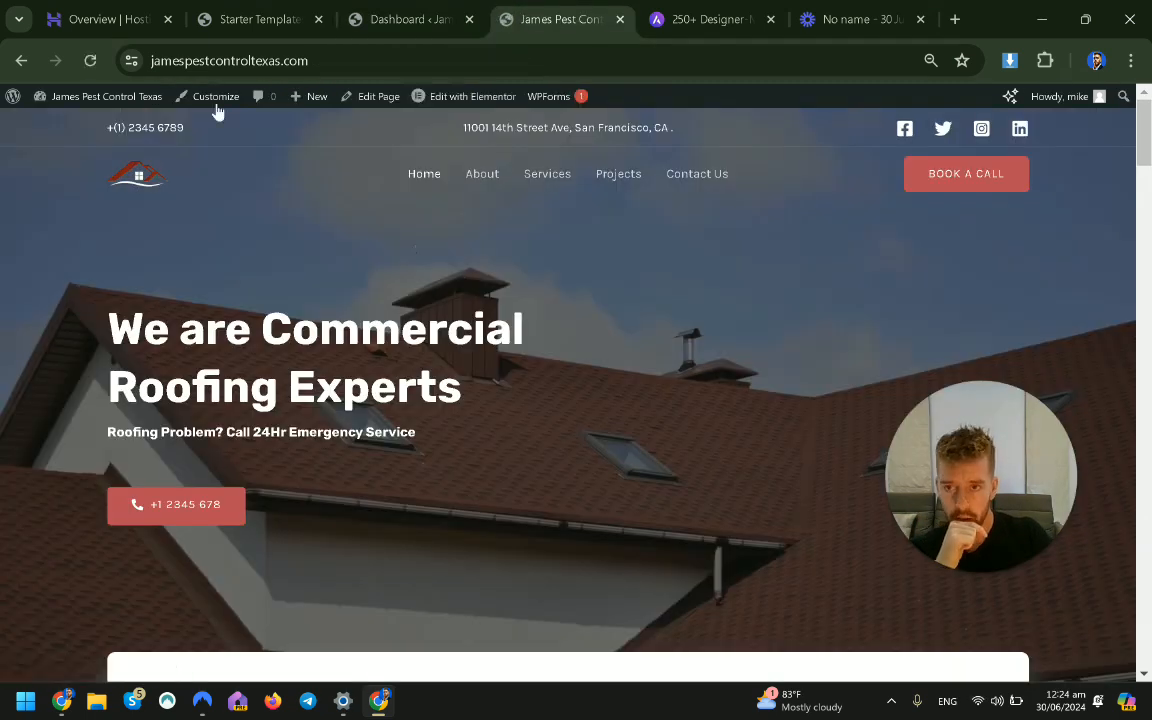
left_click(215, 106)
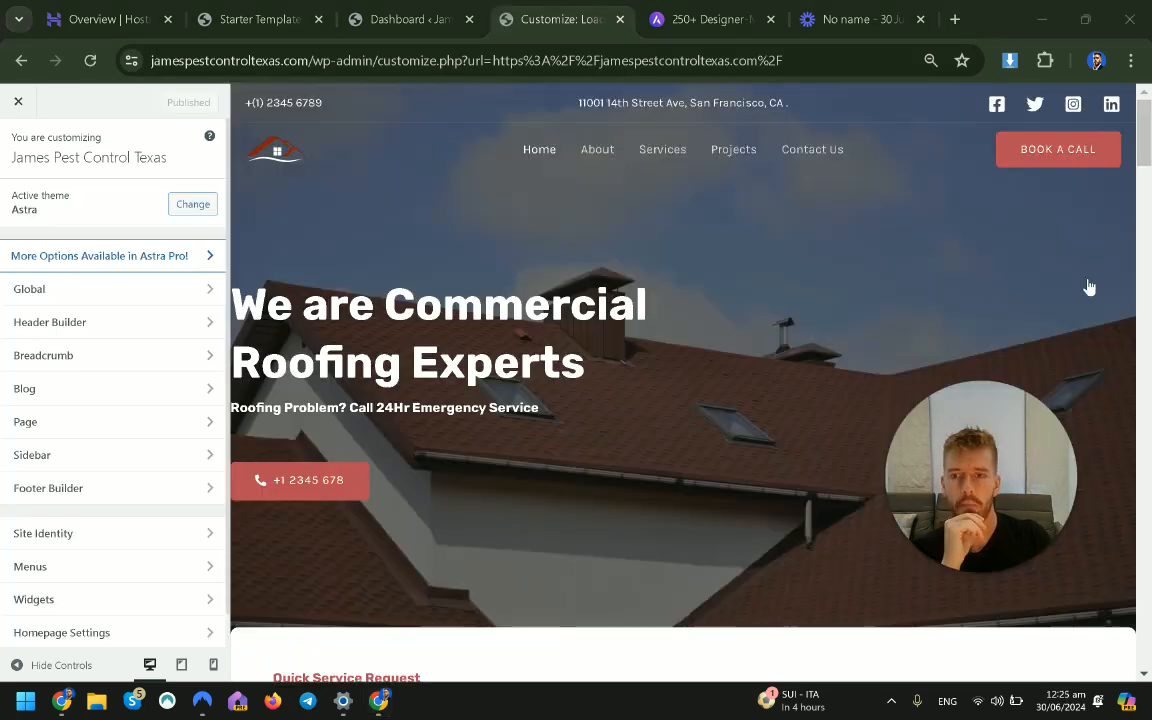
scroll(135, 472, "down", 1)
scroll(135, 472, "up", 1)
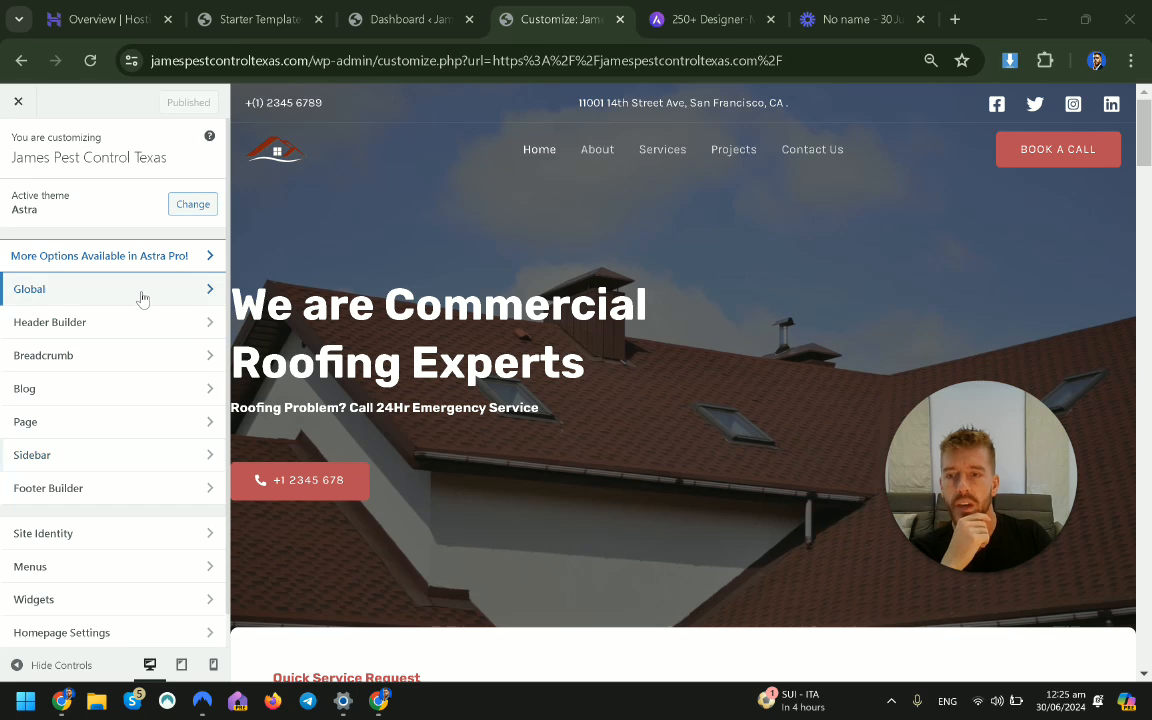
Look over the Global typography settings in the Customizer.
left_click(141, 292)
left_click(79, 193)
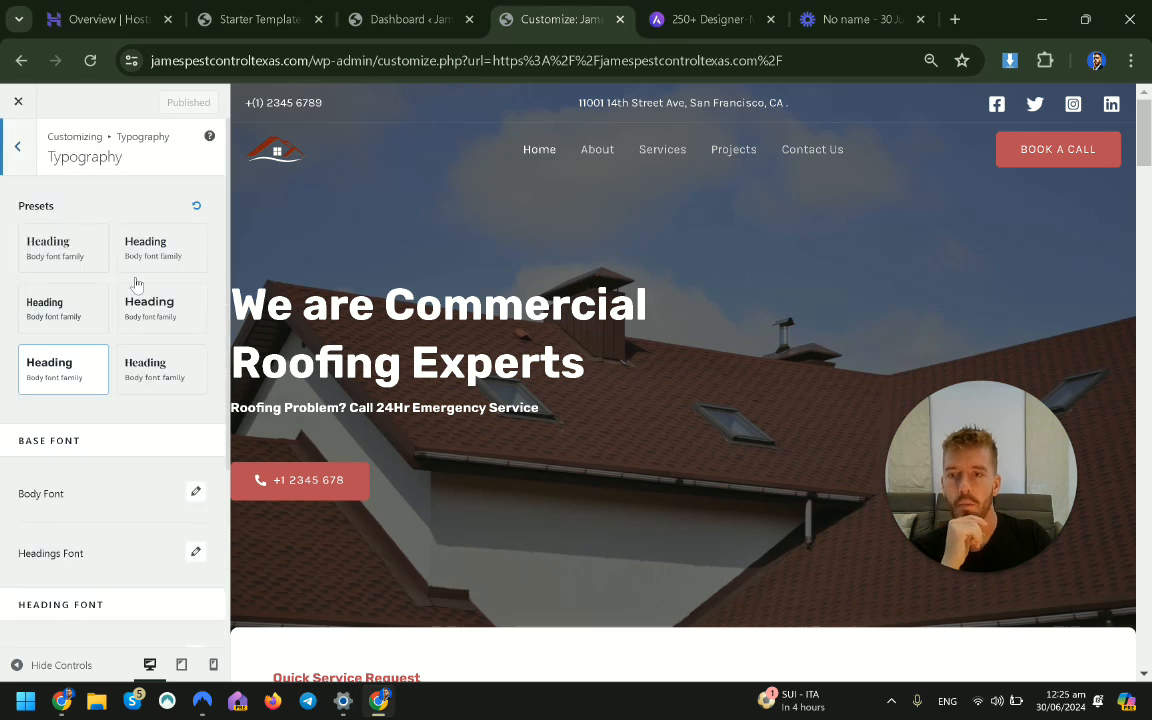
scroll(85, 420, "down", 4)
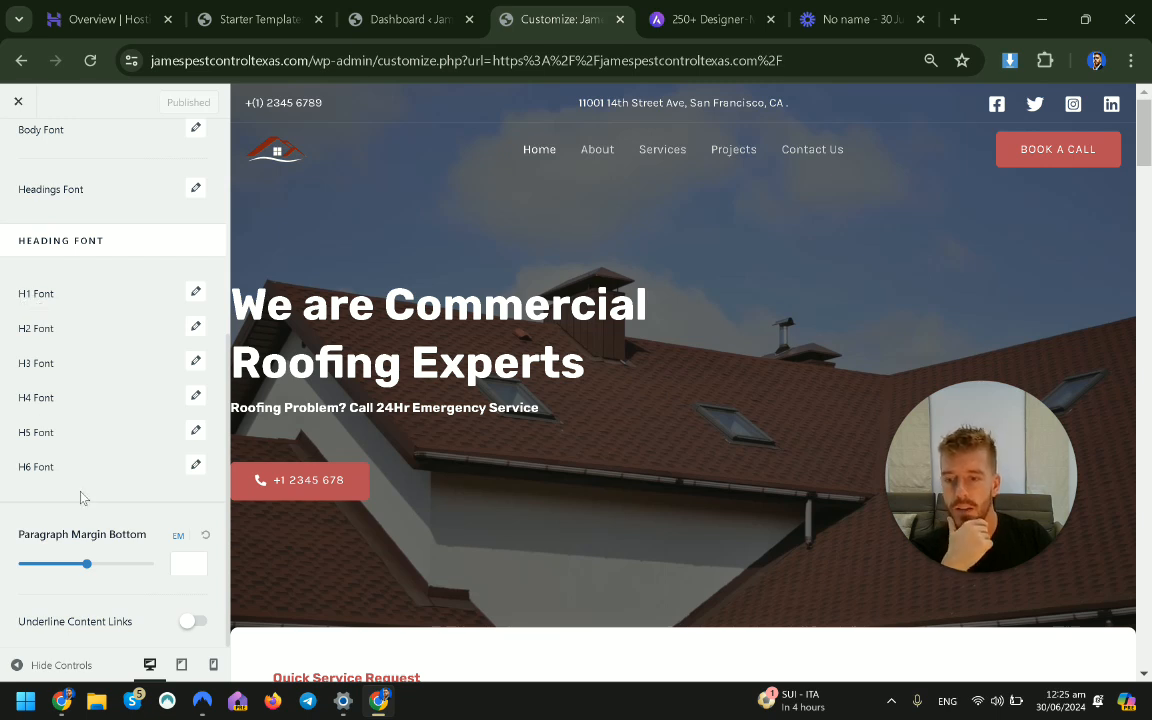
scroll(111, 465, "up", 4)
left_click(22, 148)
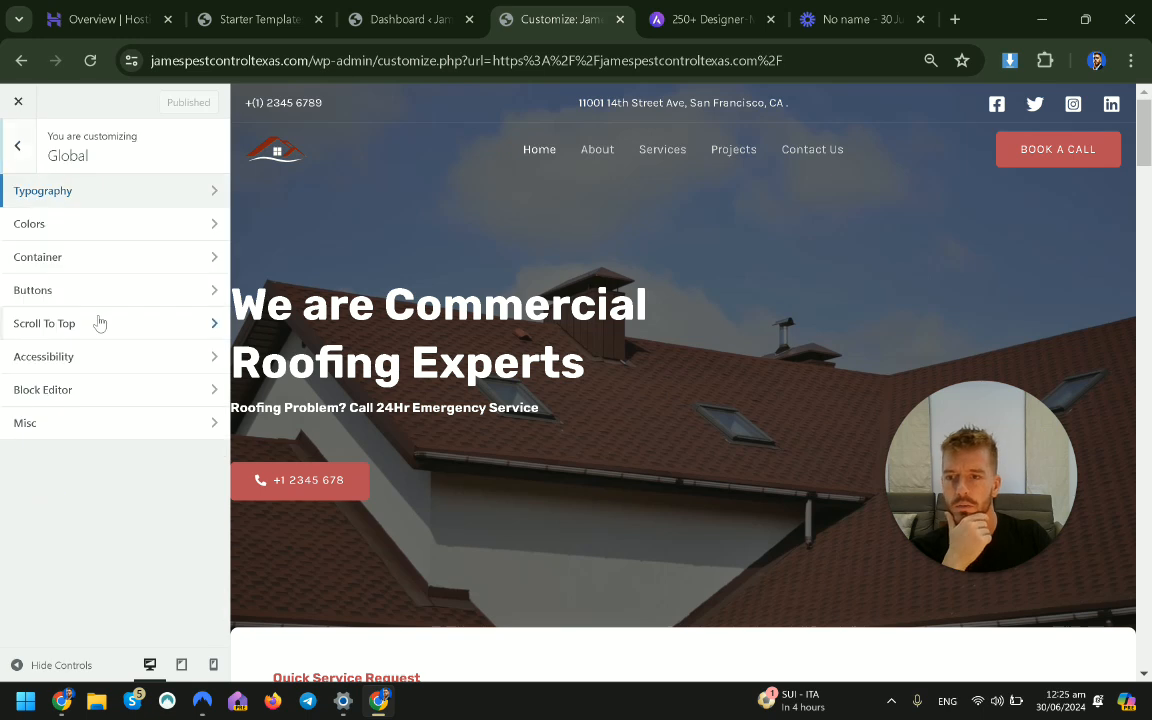
Review the Global Buttons primary colours, then back out to the main Customizer sections.
left_click(114, 292)
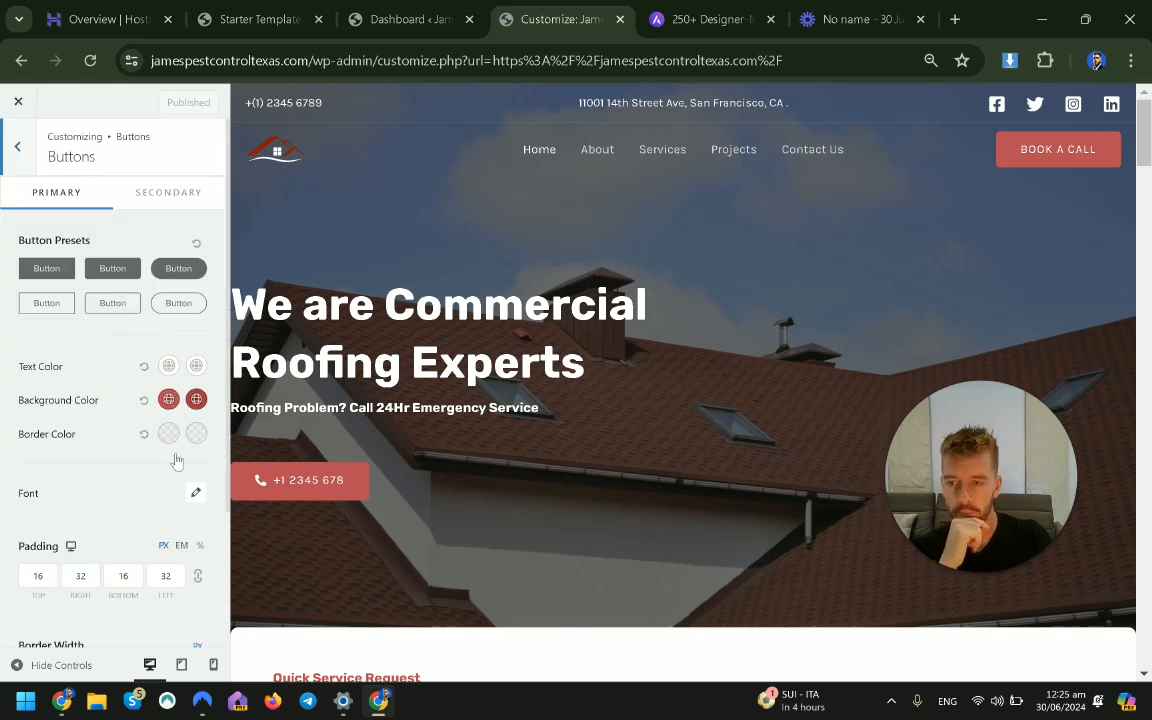
scroll(279, 449, "down", 2)
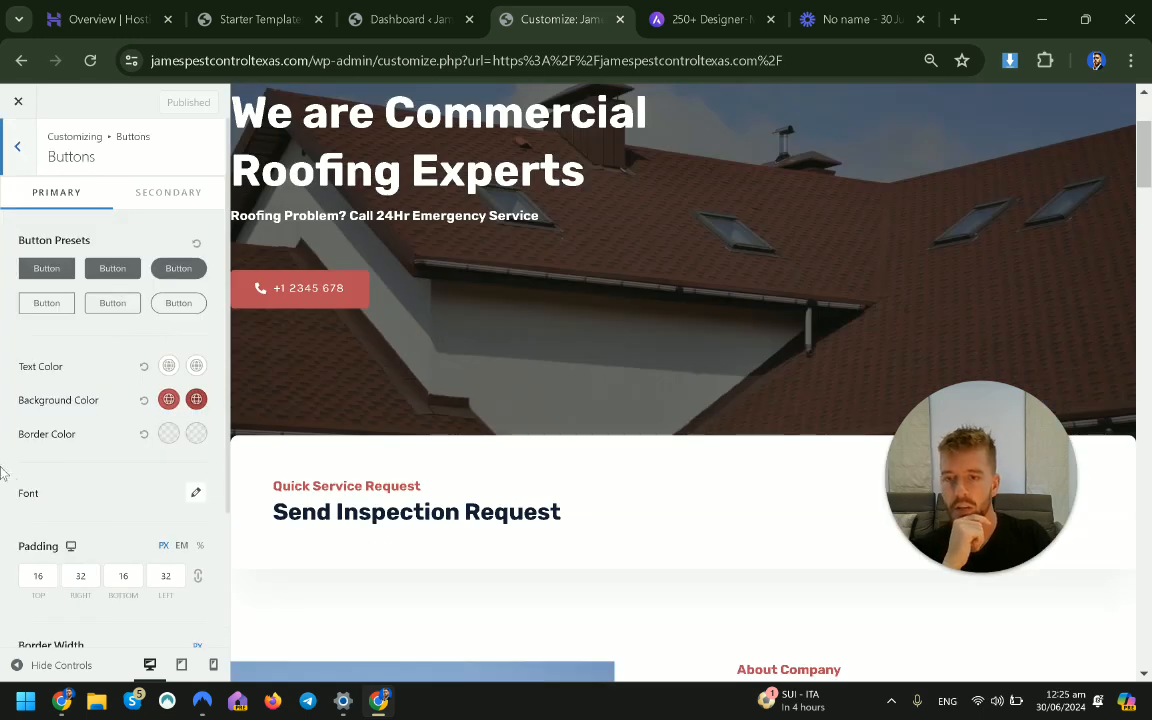
left_click(17, 146)
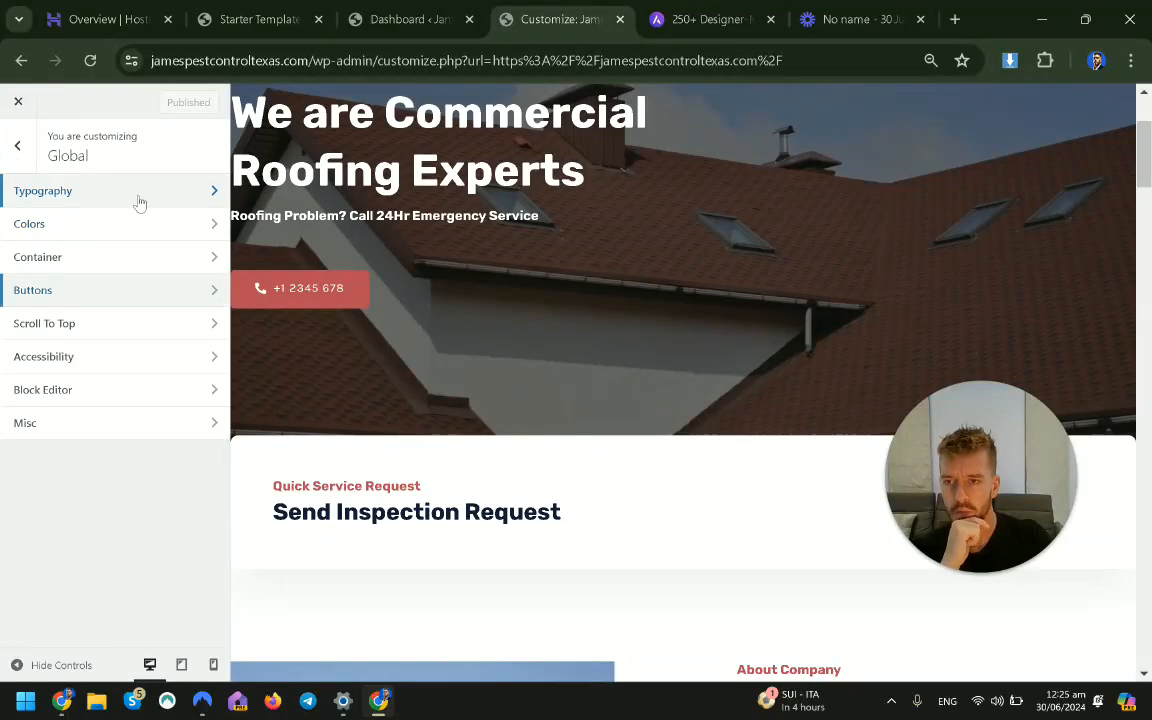
left_click(18, 146)
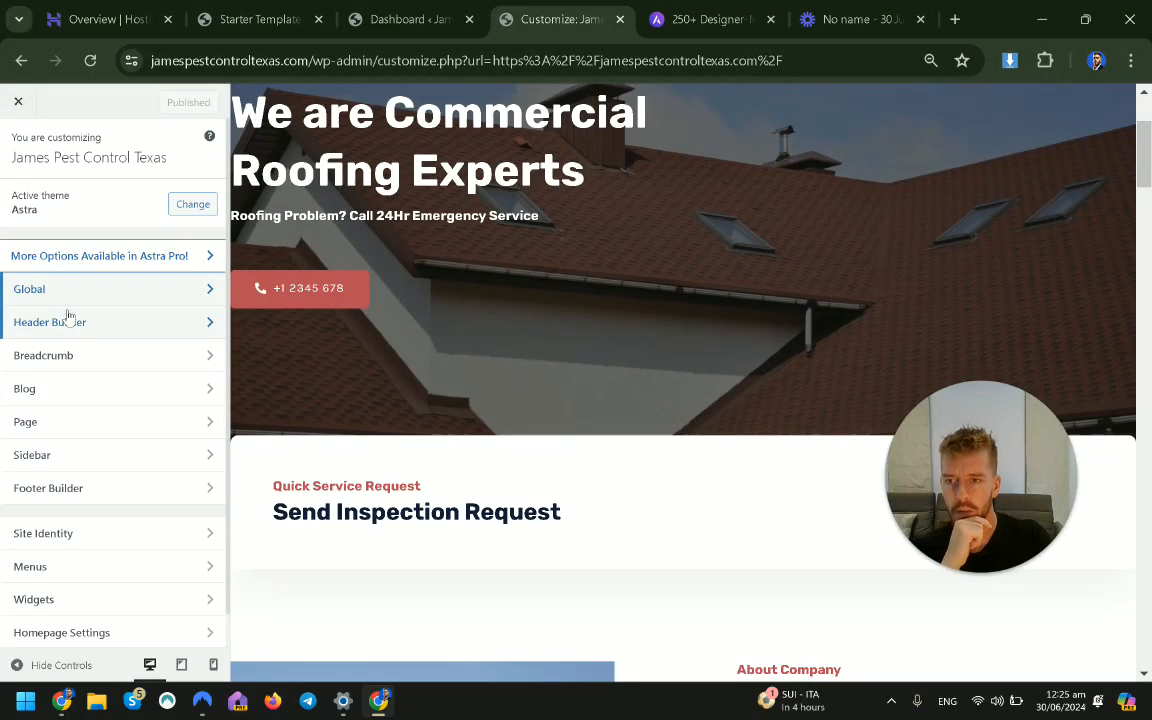
In the Header Builder, check the HTML 1 phone and HTML 2 address text, then open Site Title & Logo.
left_click(104, 333)
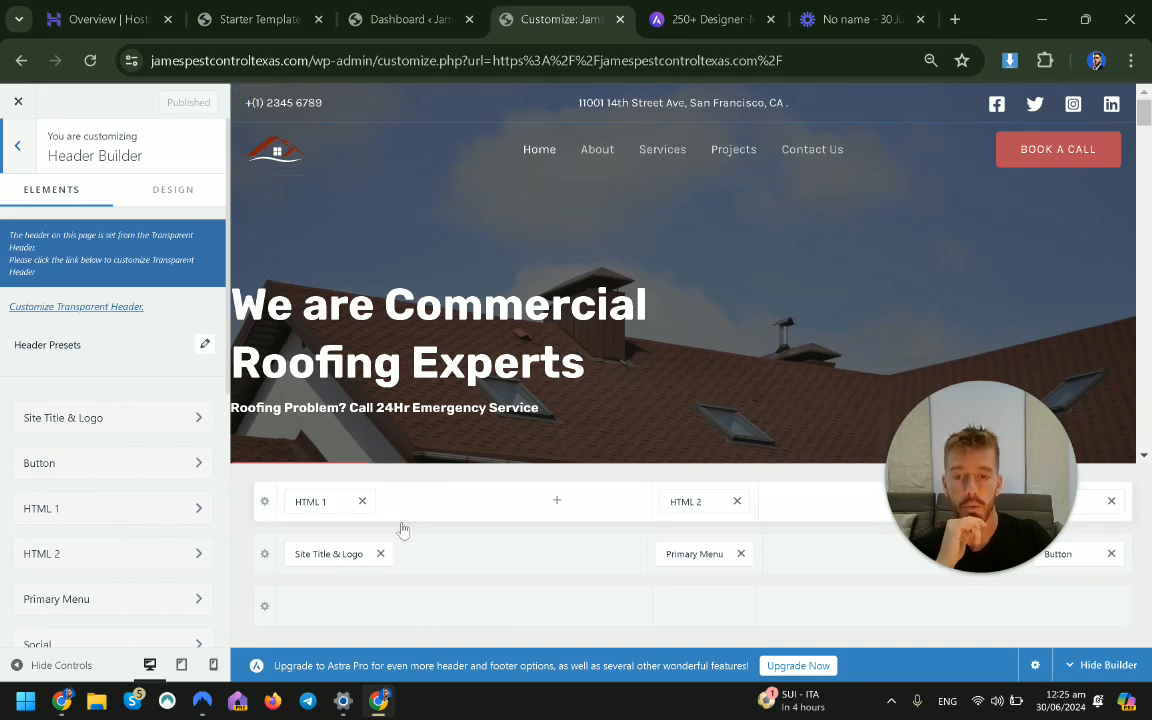
left_click(319, 501)
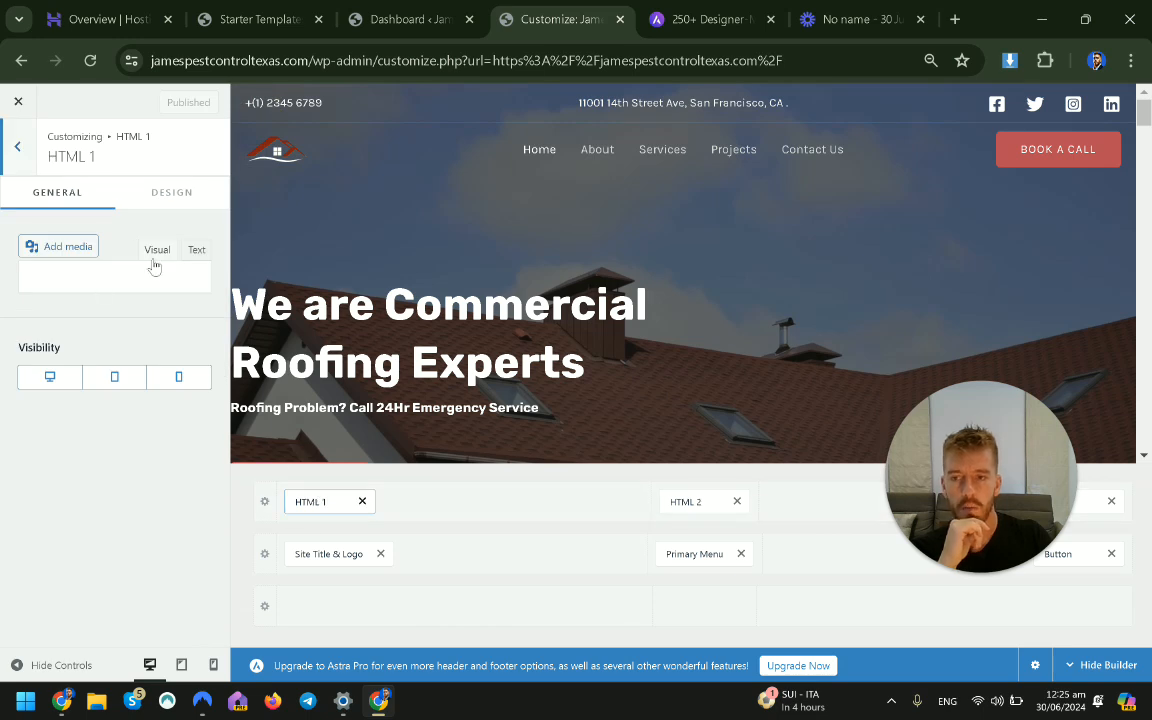
left_click_drag(118, 419, 34, 422)
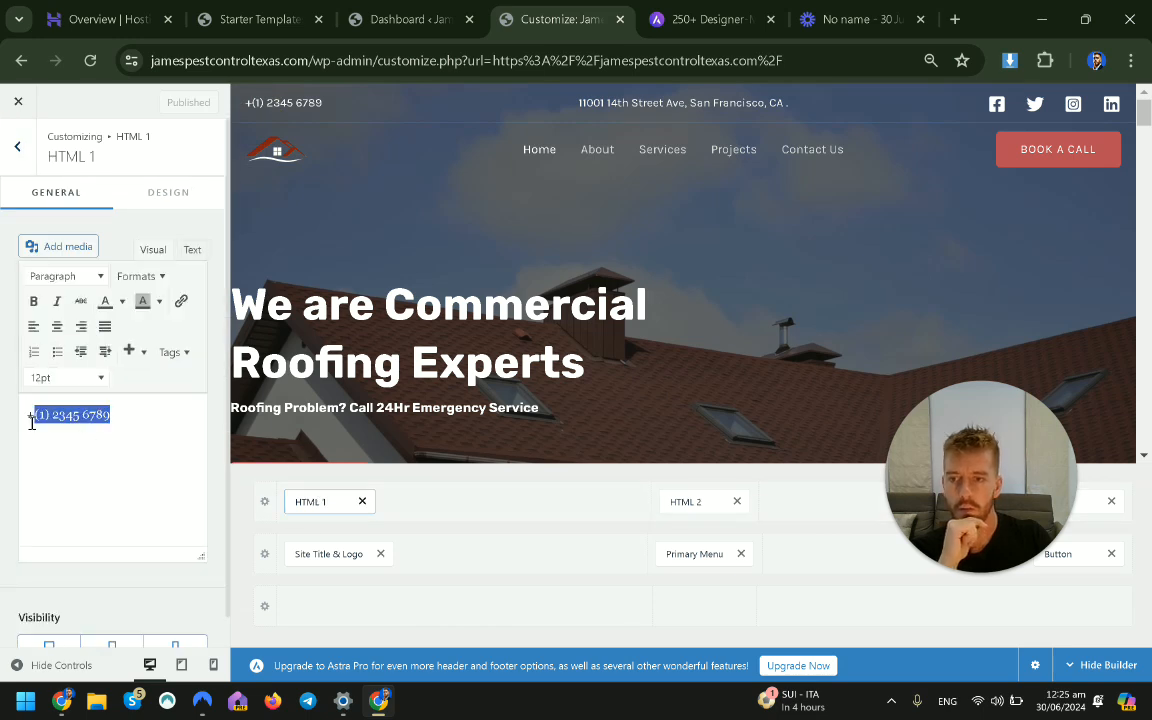
left_click(66, 417)
mouse_move(606, 98)
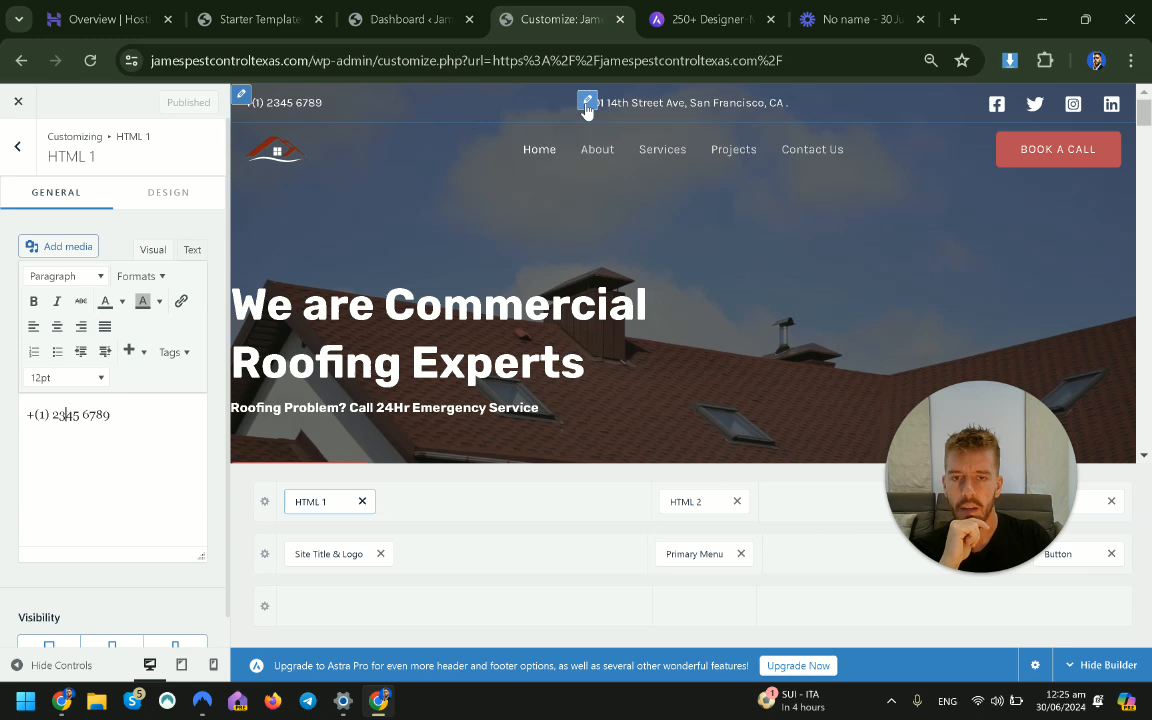
left_click(690, 502)
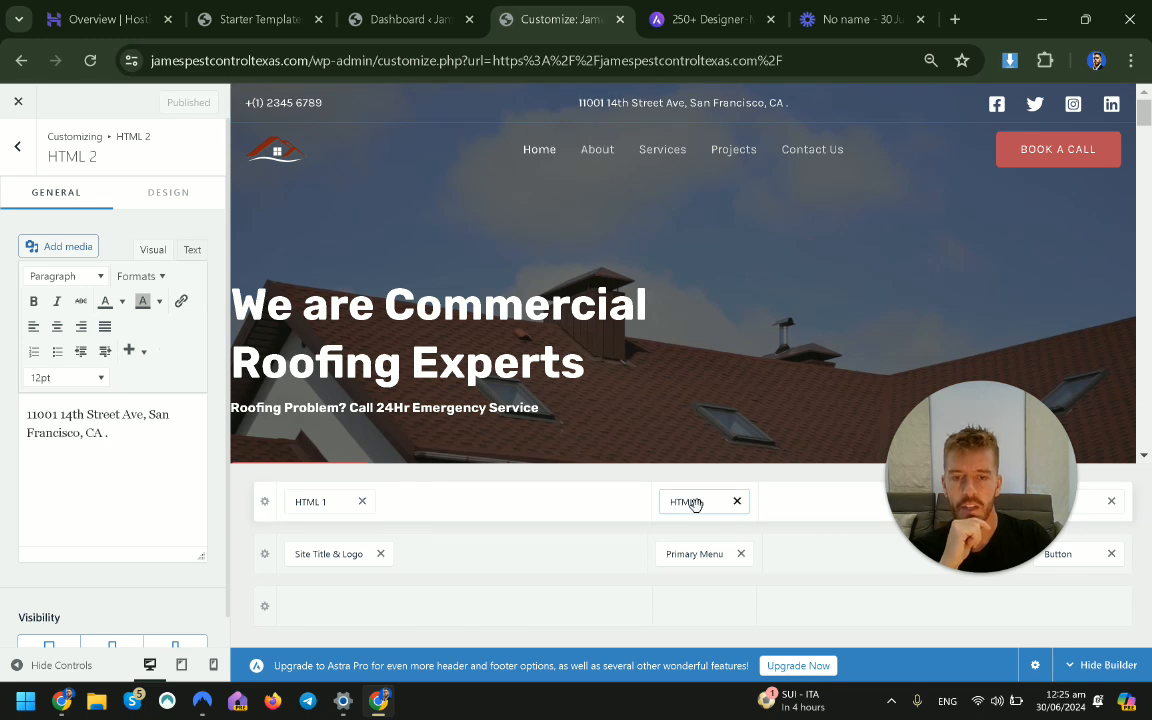
left_click(123, 435)
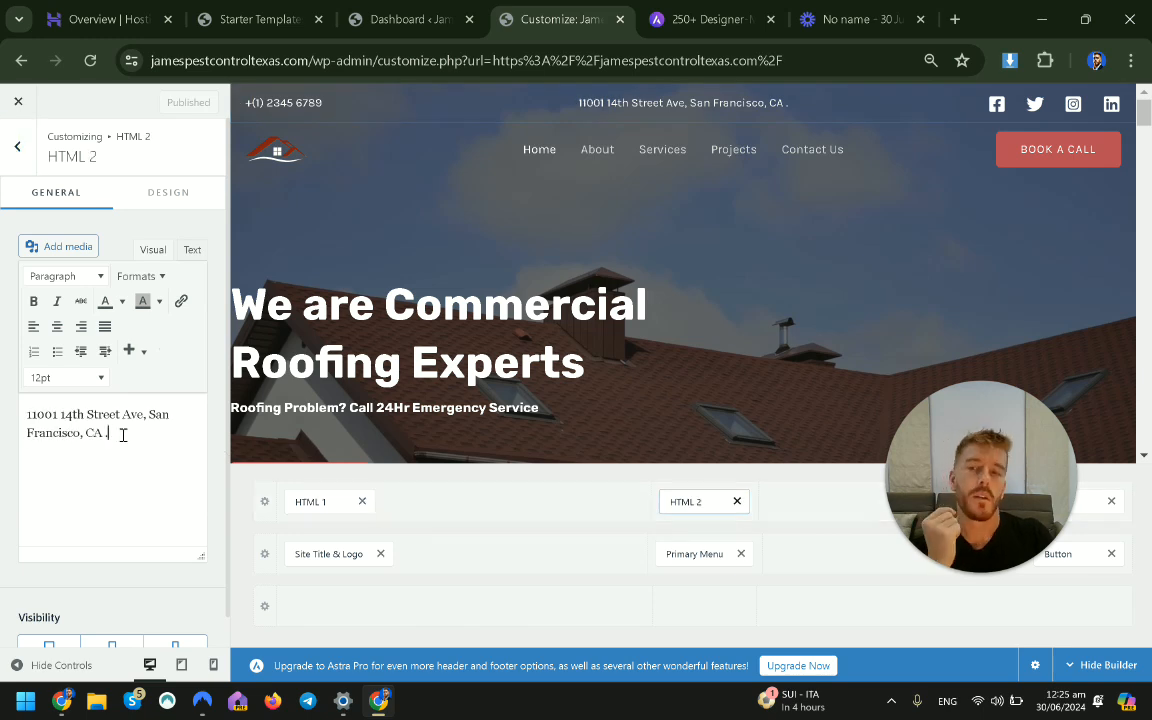
left_click(340, 554)
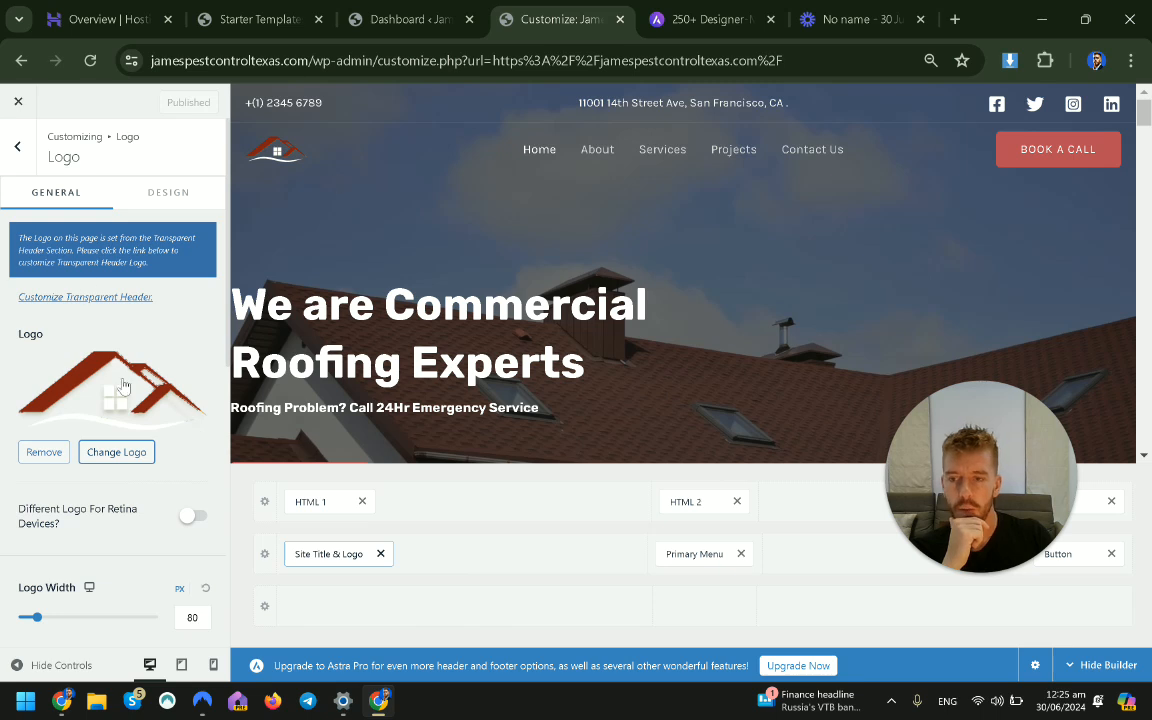
Set the header logo width to 84 px.
scroll(101, 387, "down", 1)
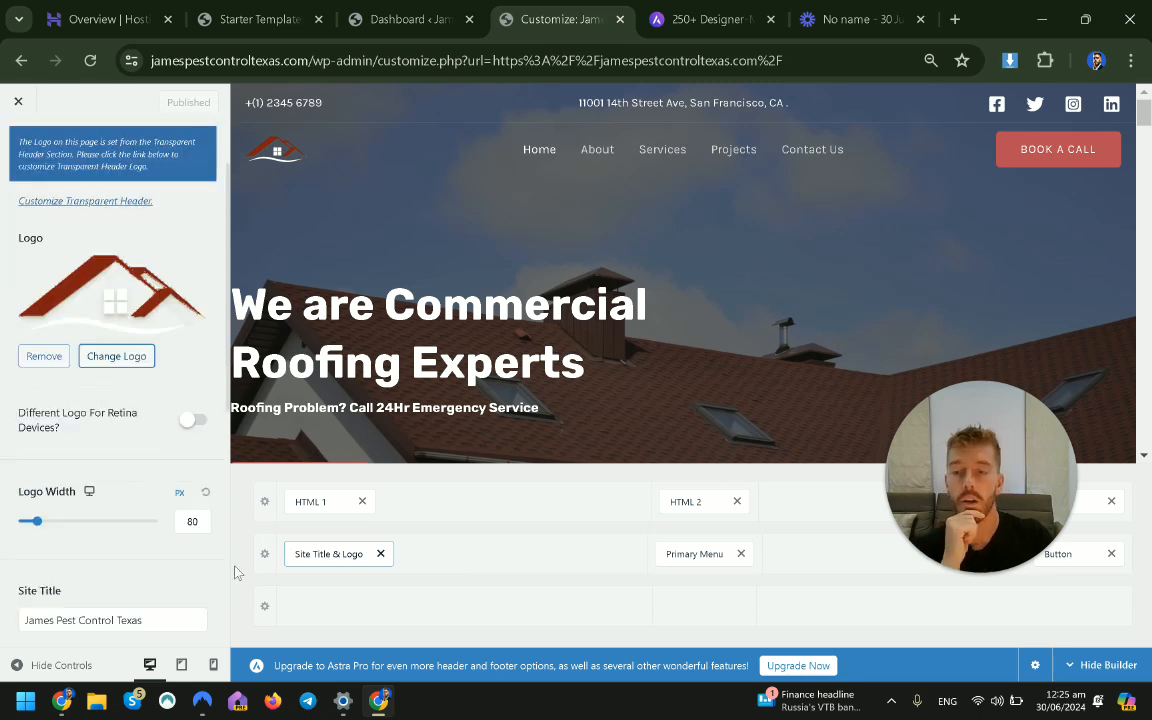
left_click_drag(71, 524, 41, 524)
scroll(103, 591, "down", 1)
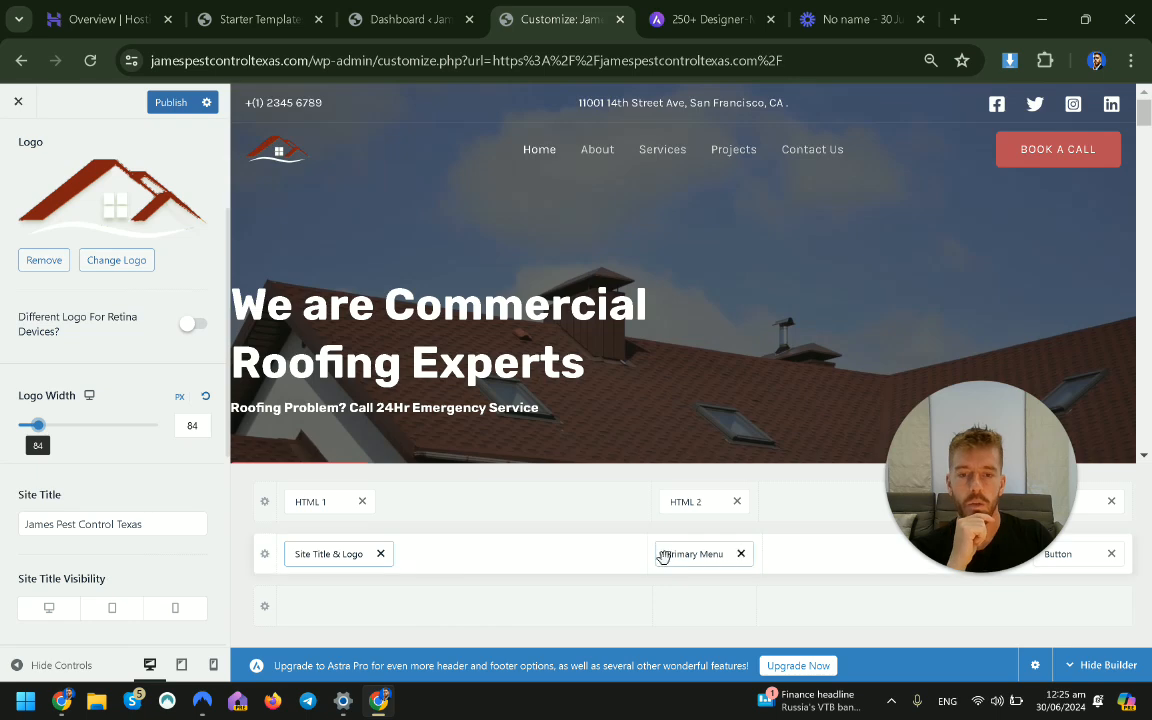
Open the Main menu for editing via Primary Menu and the Menus locations list.
left_click(703, 553)
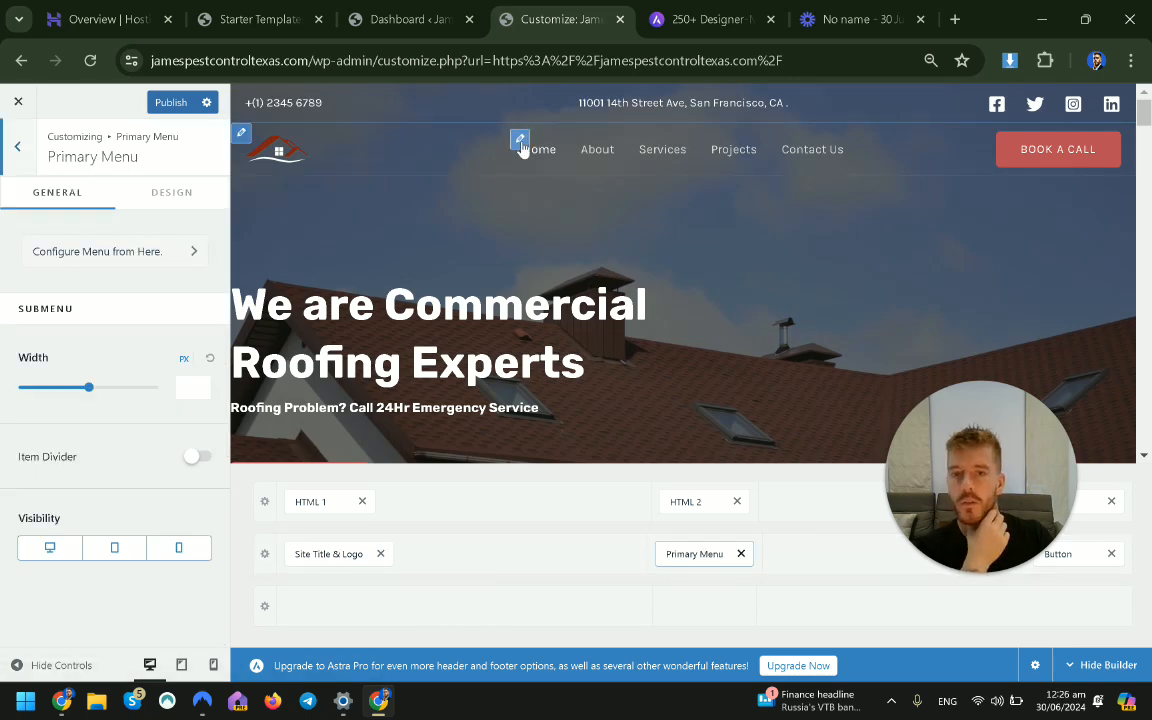
left_click(112, 251)
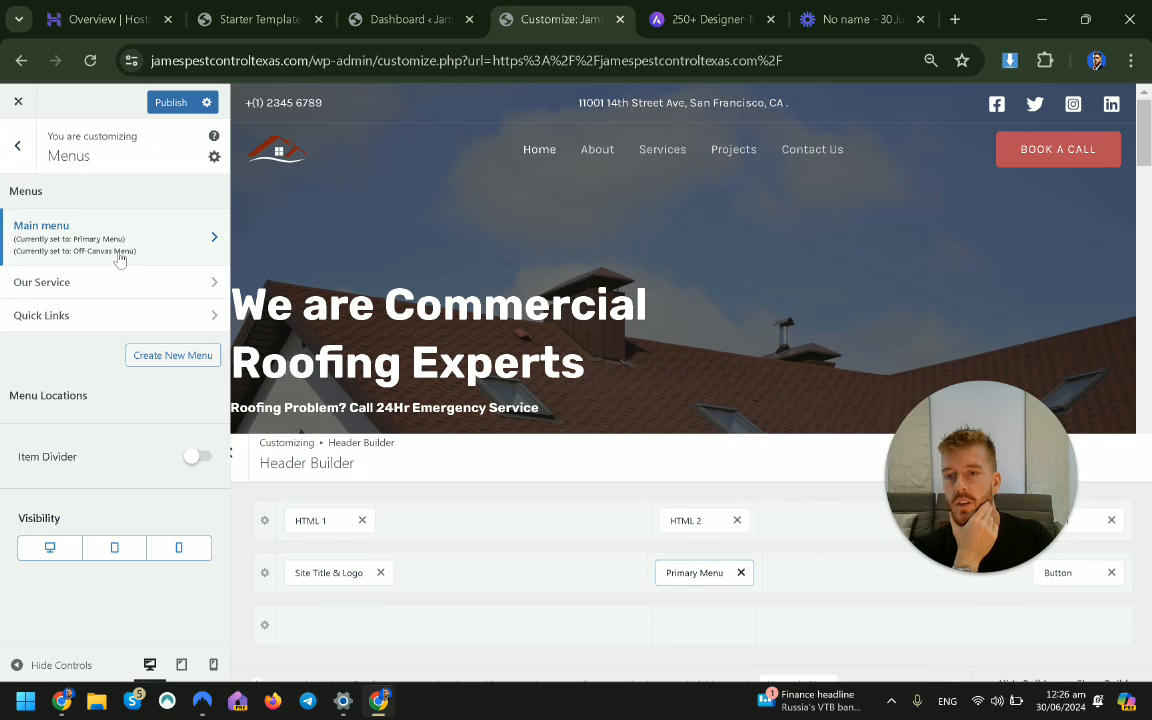
scroll(130, 420, "down", 1)
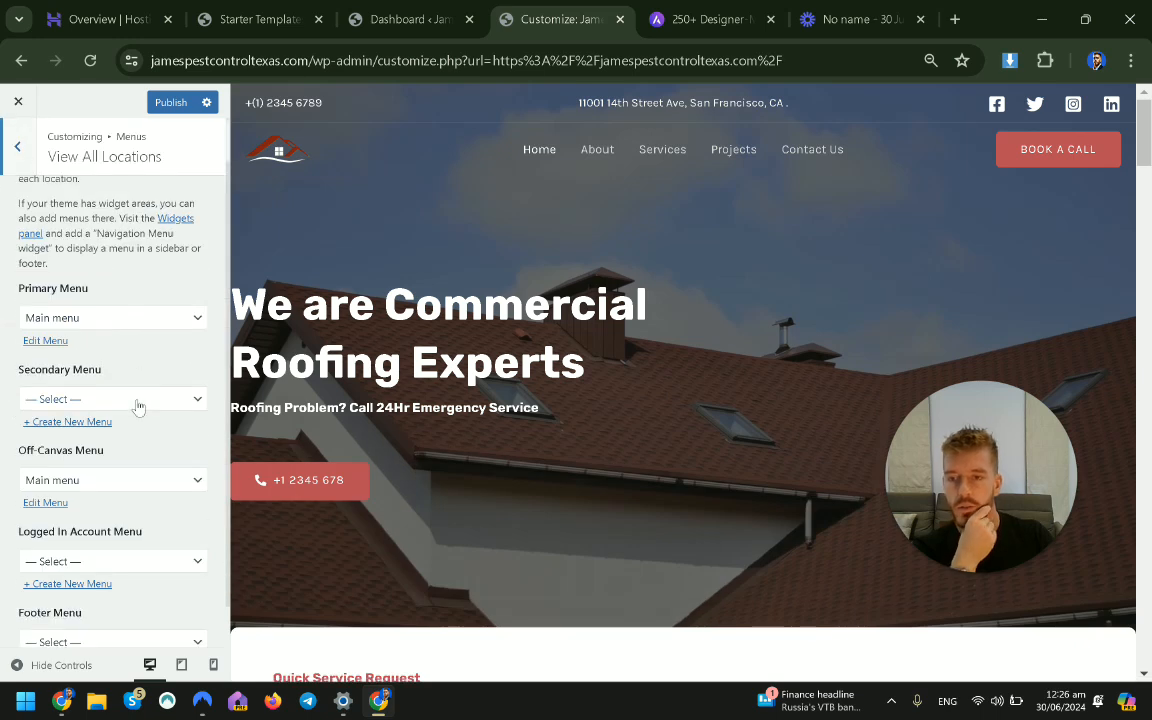
left_click(45, 341)
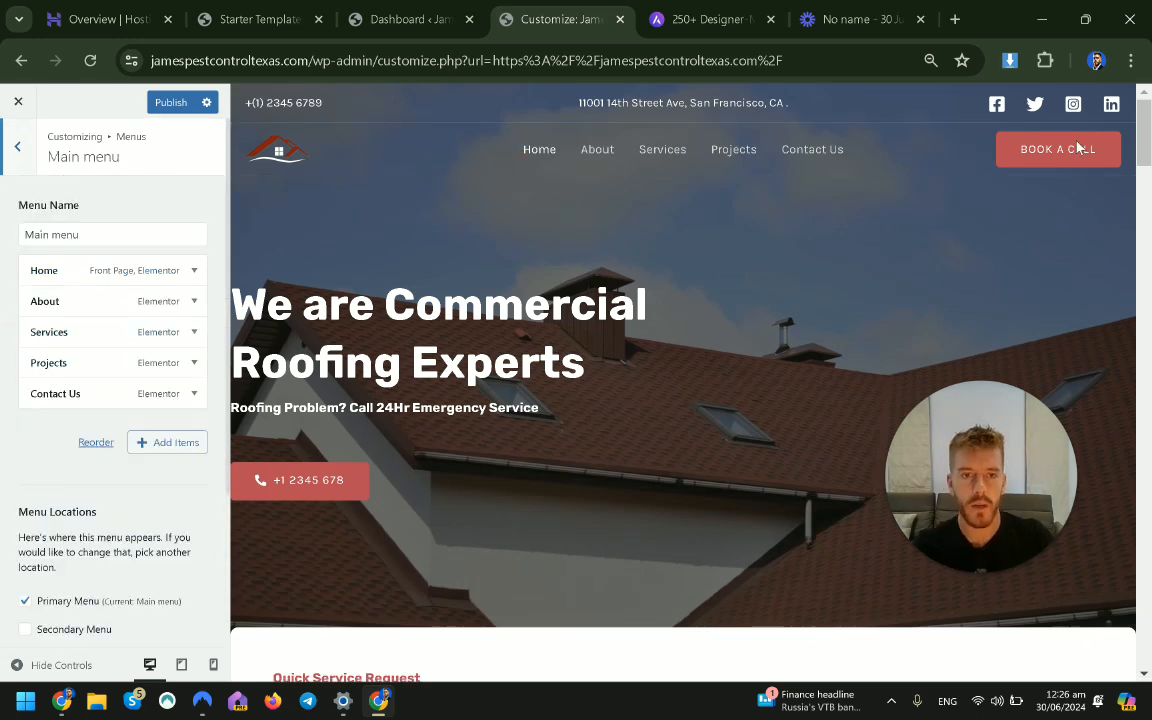
Set the Book A Call button's Design background colour to bright green, then go to the Dashboard tab.
left_click(1005, 141)
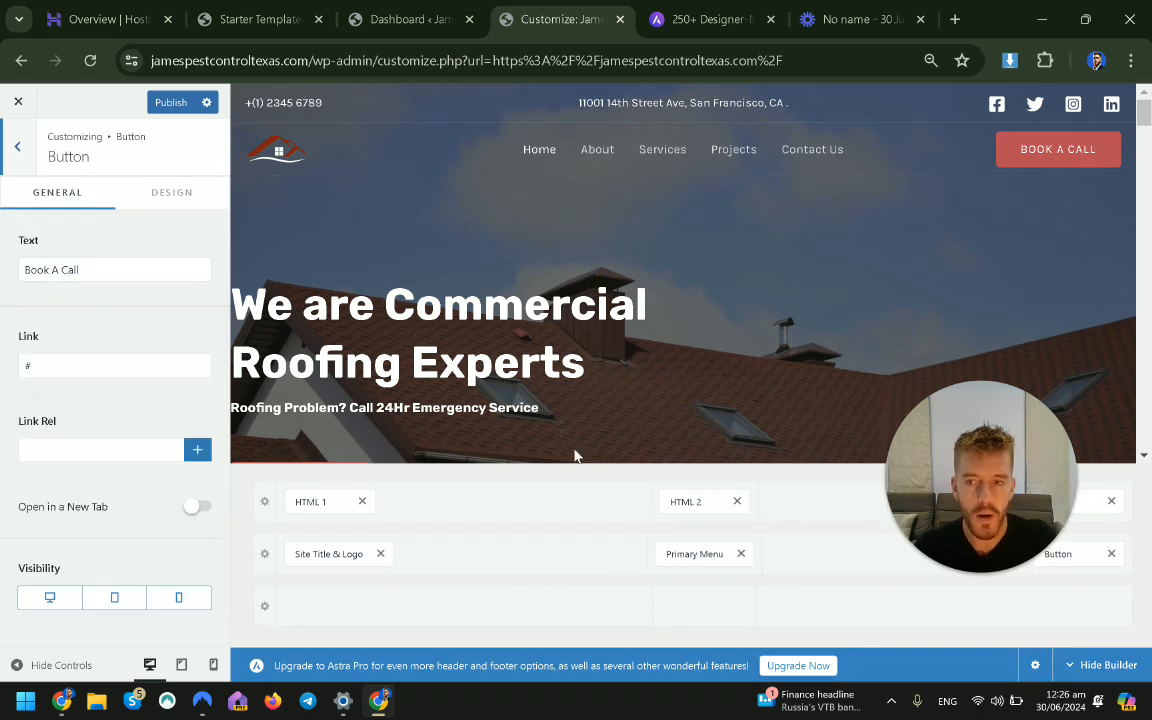
left_click(158, 196)
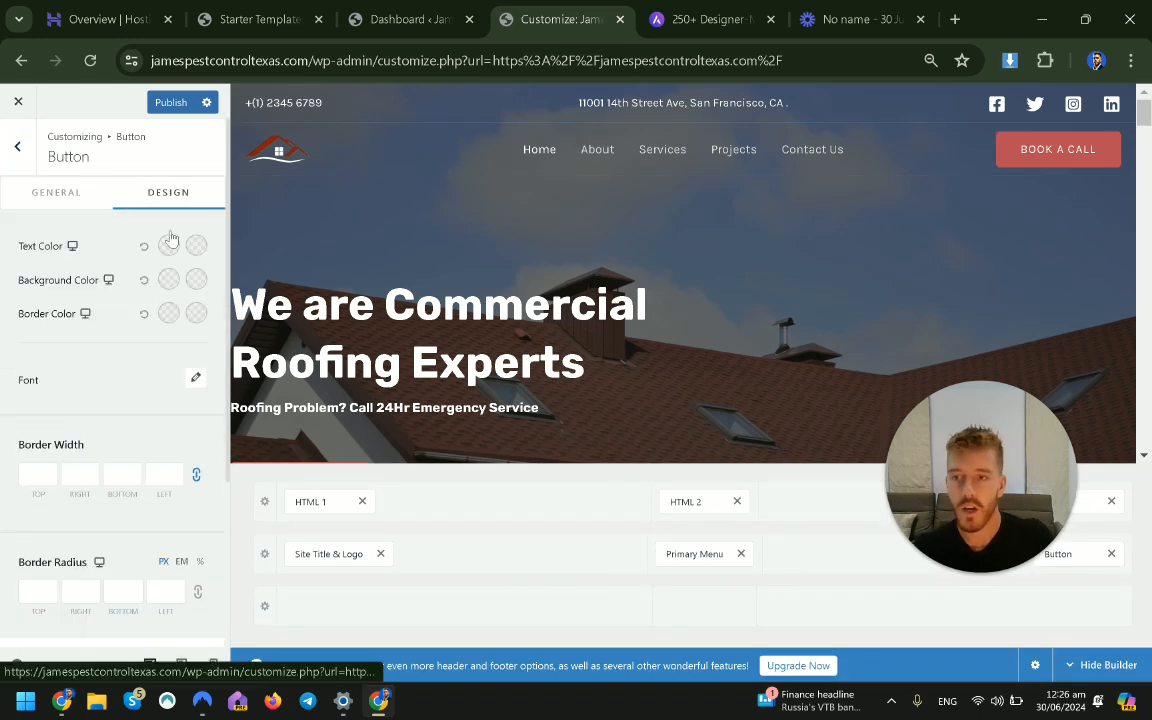
left_click(168, 280)
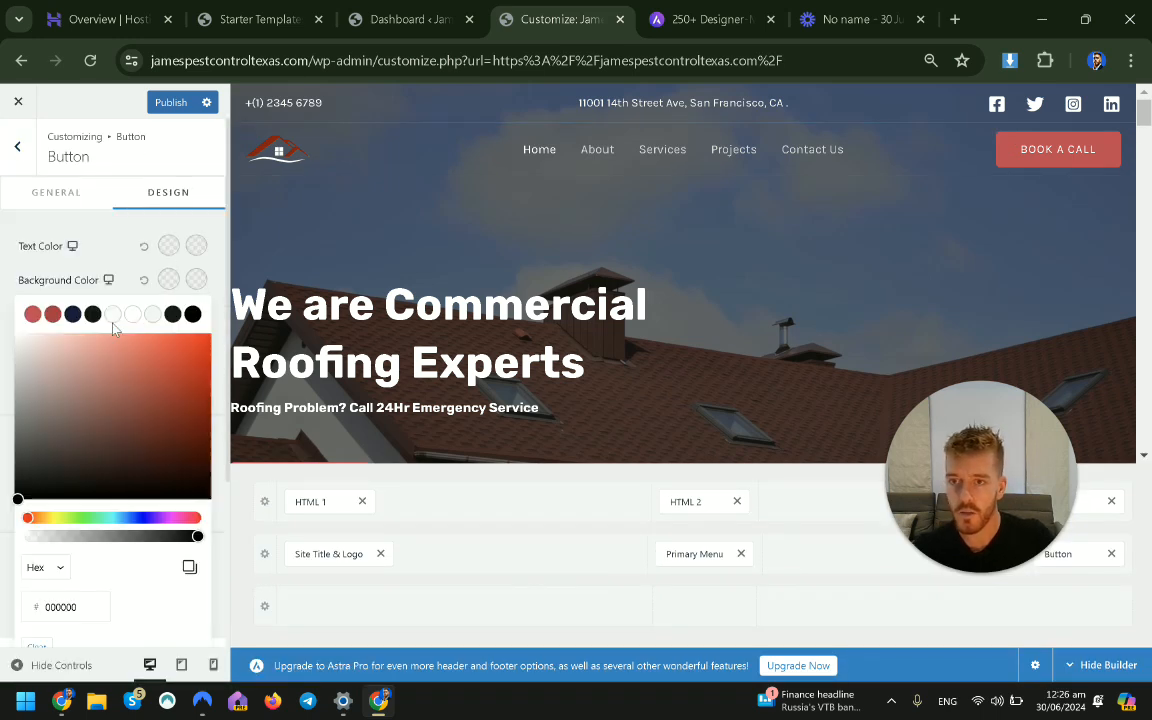
left_click(88, 517)
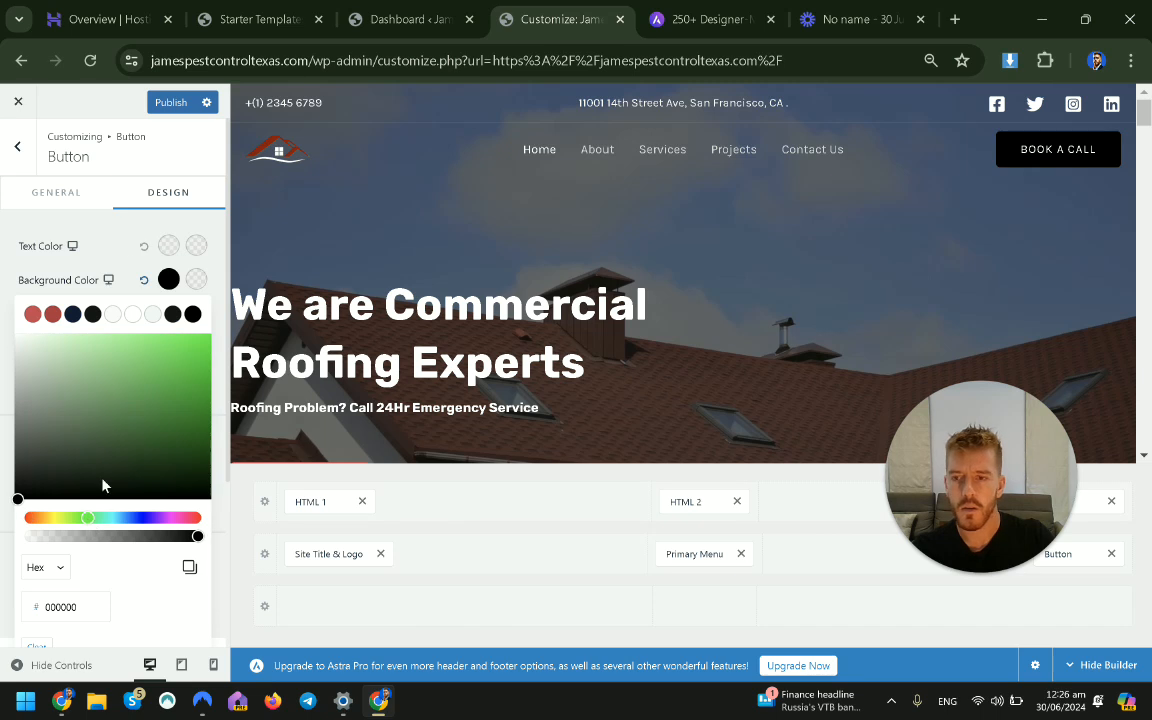
left_click_drag(61, 483, 226, 328)
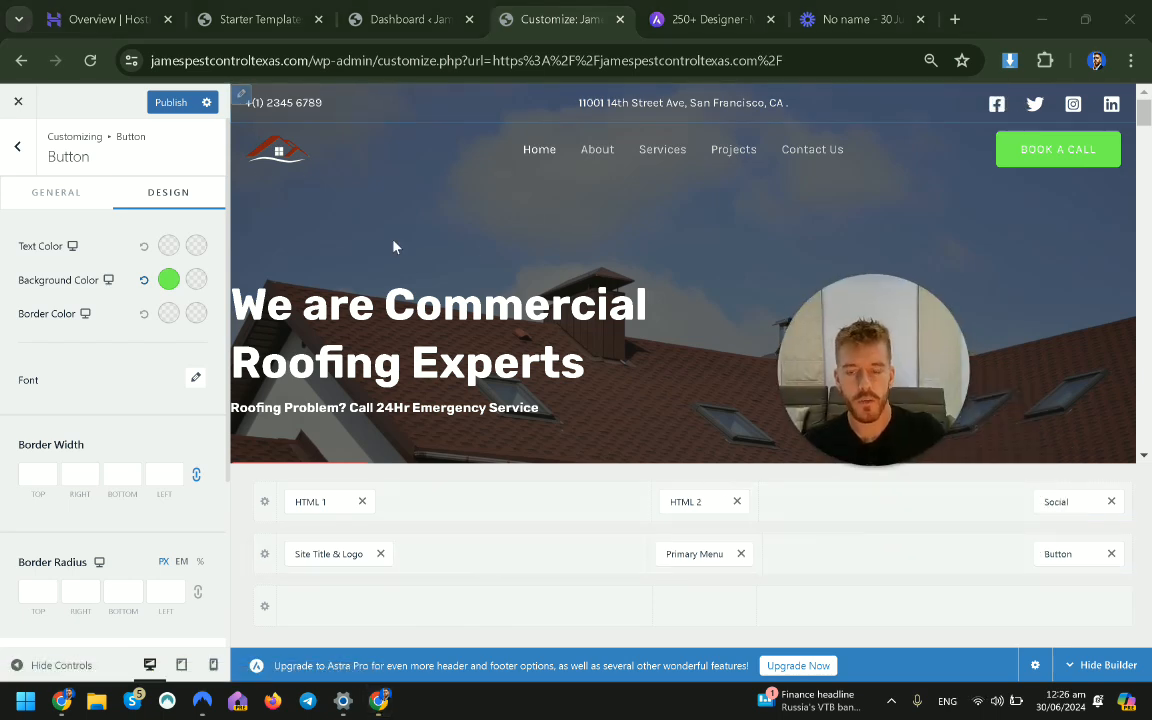
scroll(390, 240, "down", 6)
scroll(395, 245, "up", 6)
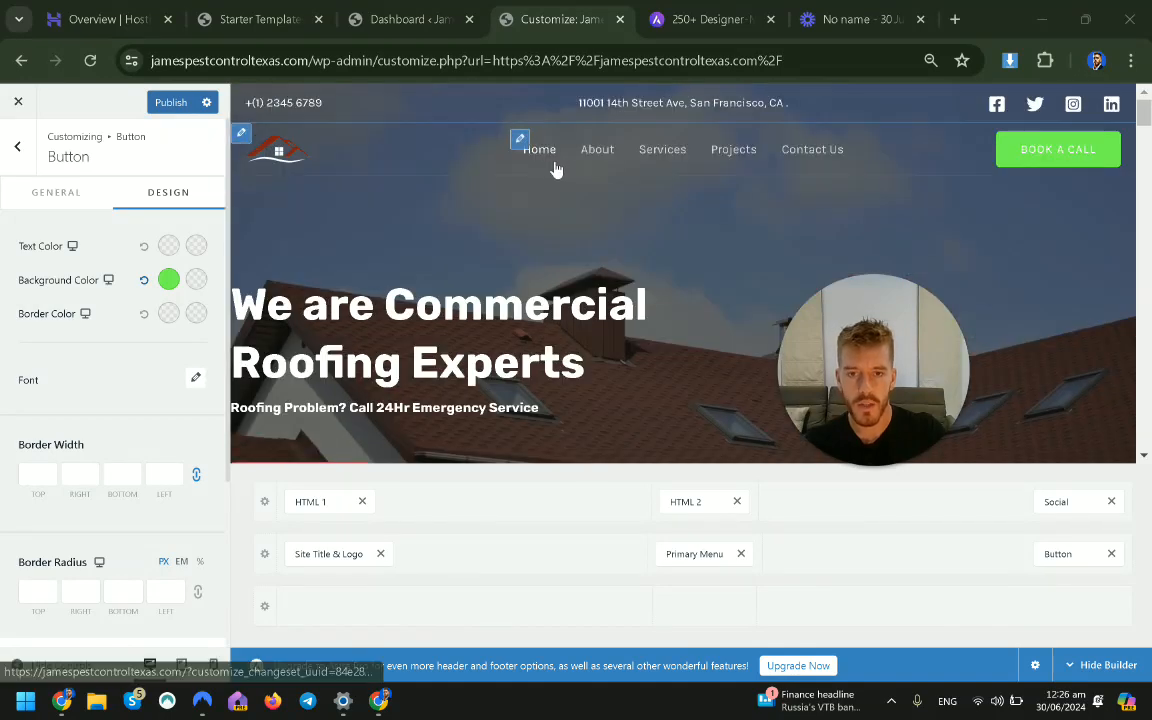
scroll(555, 258, "down", 6)
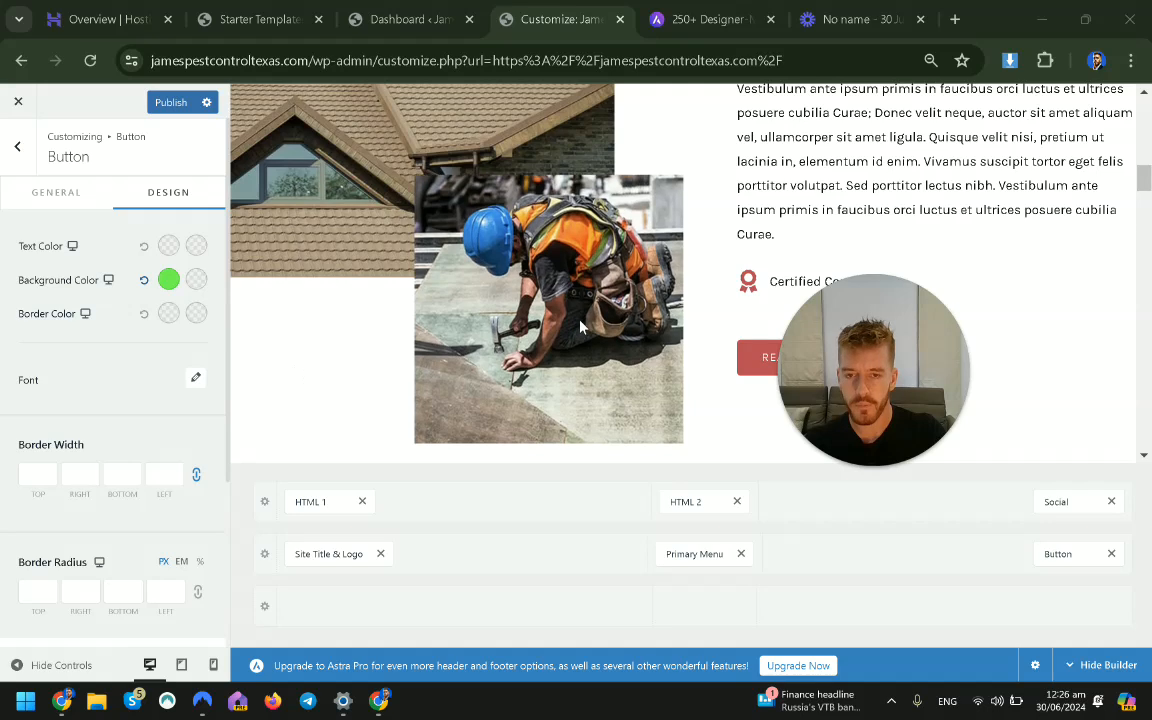
scroll(581, 327, "up", 6)
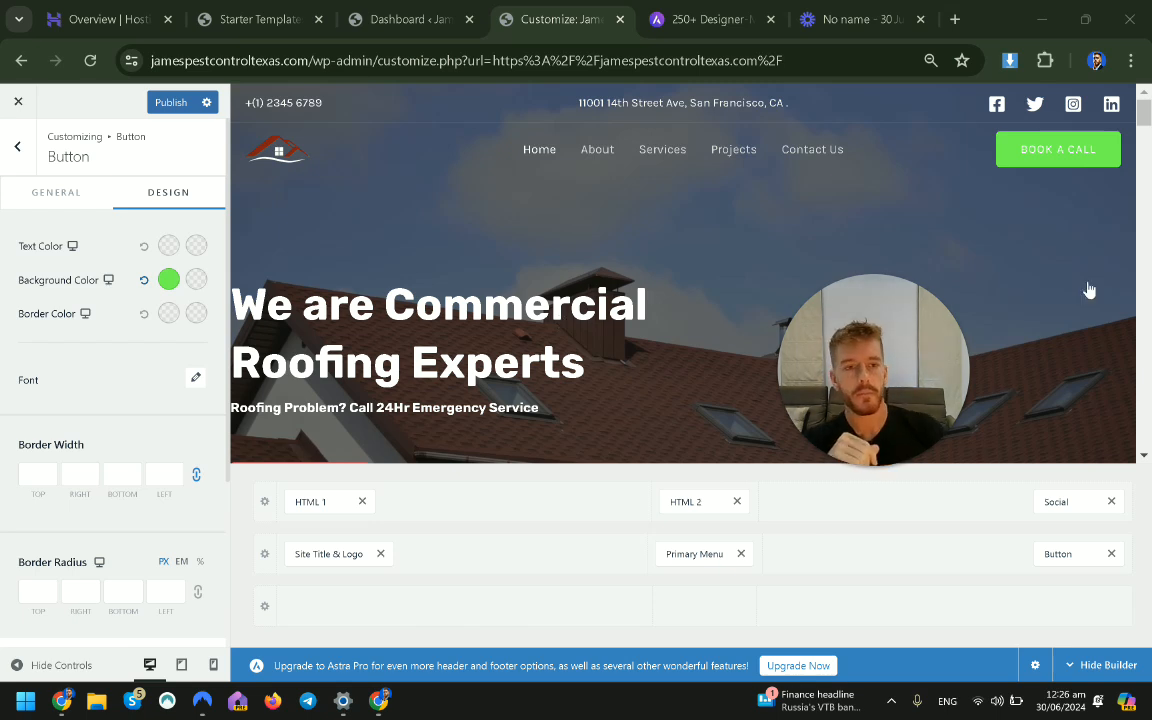
left_click(400, 19)
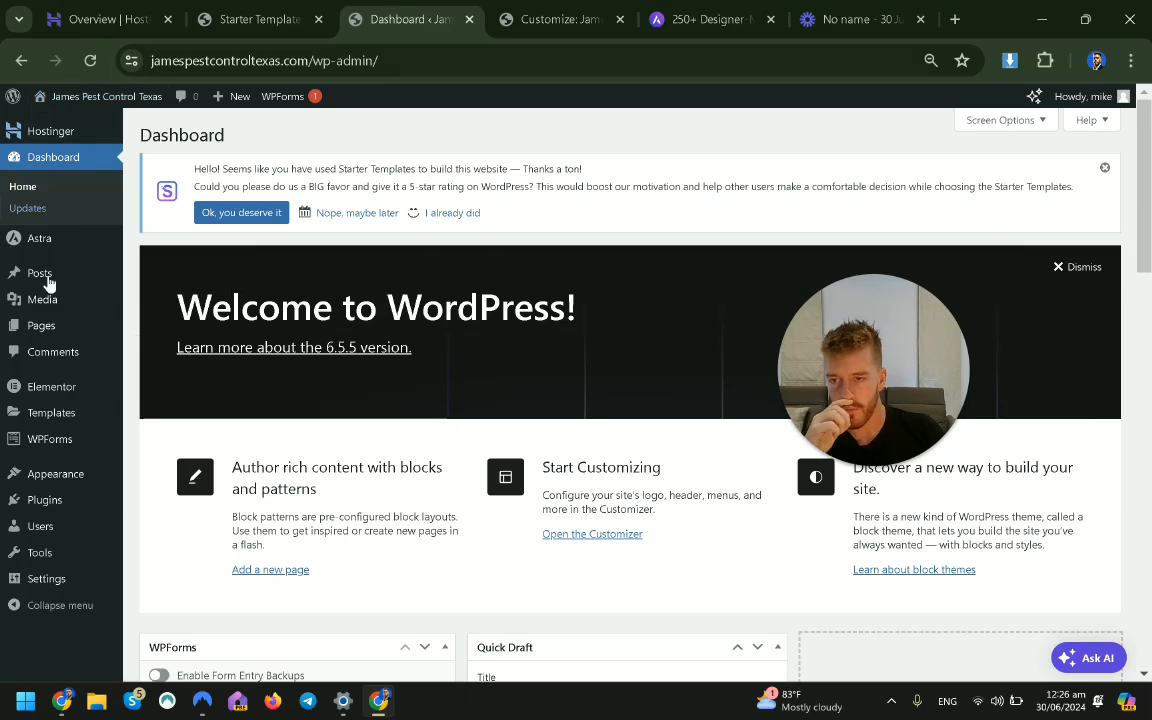